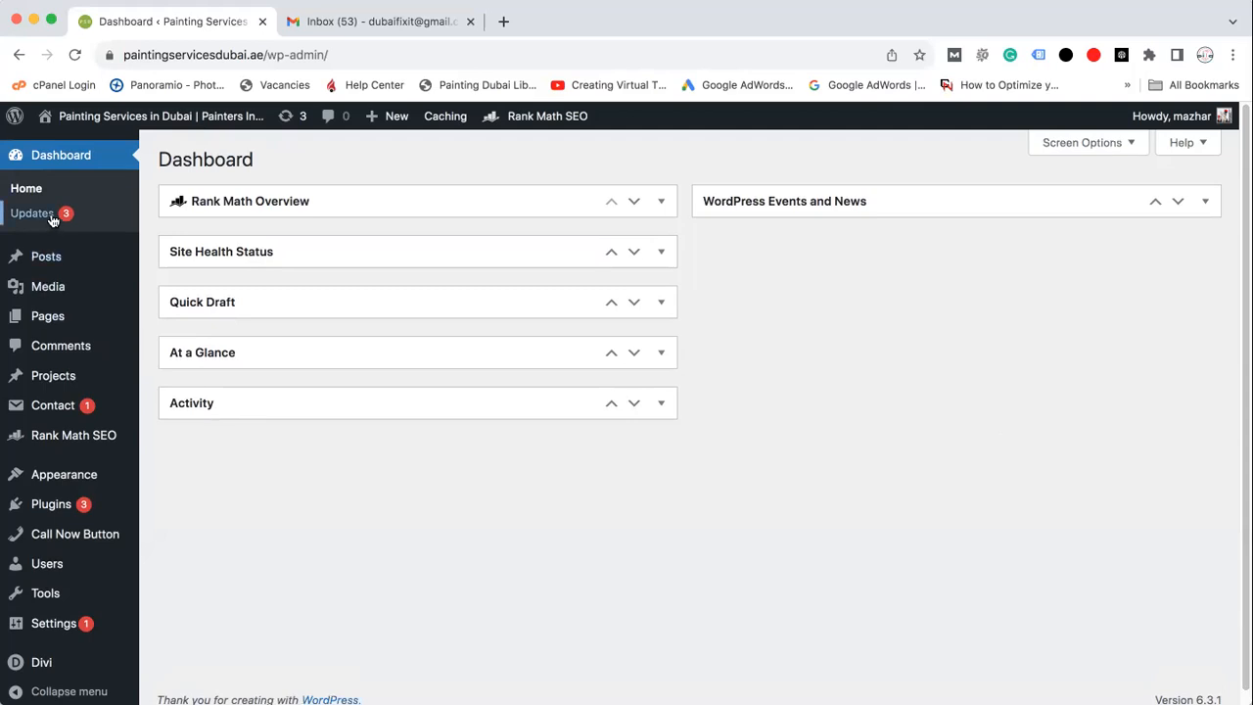
Step: Open the Divi Theme Builder from the WordPress dashboard
mouse_move(54, 558)
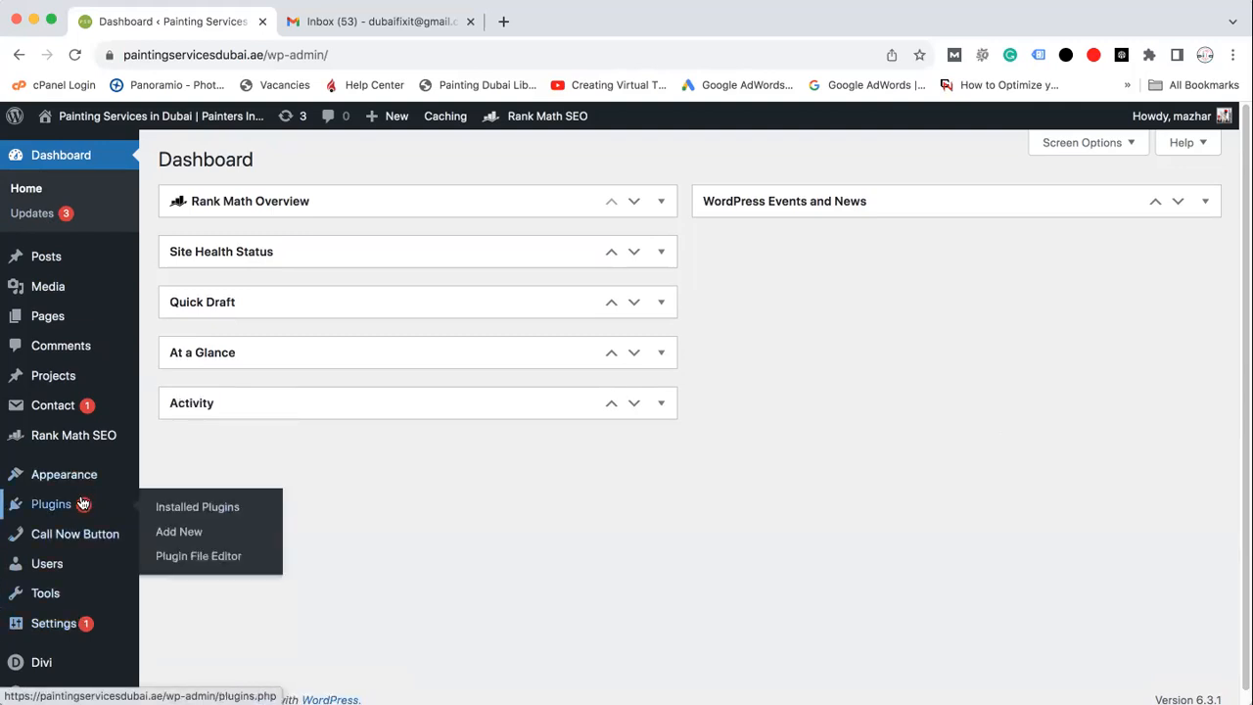
mouse_move(93, 548)
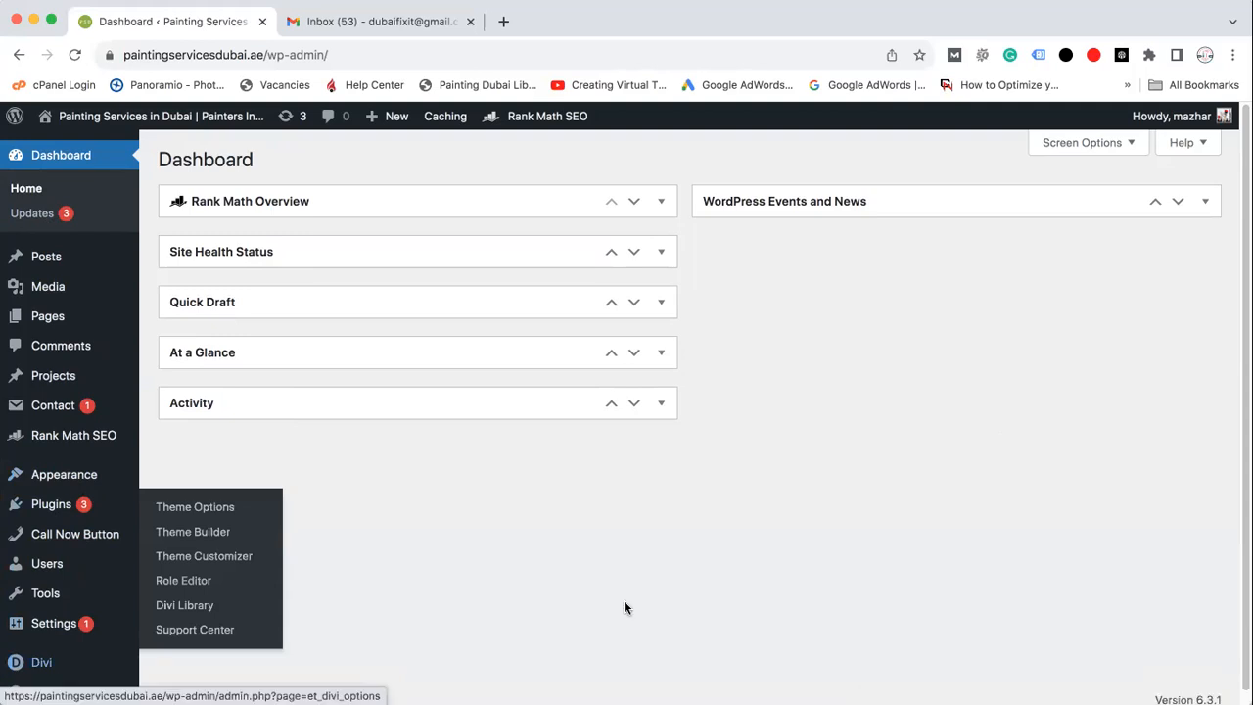
scroll(1238, 294, down, 1)
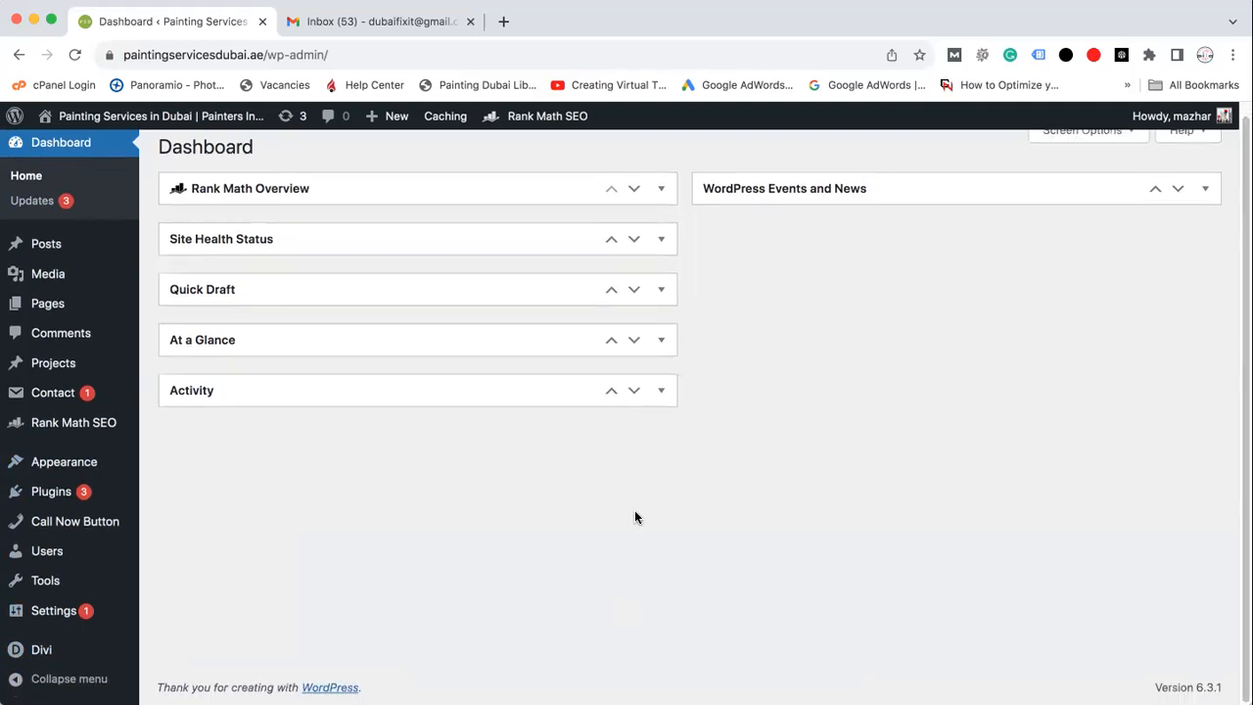
mouse_move(36, 649)
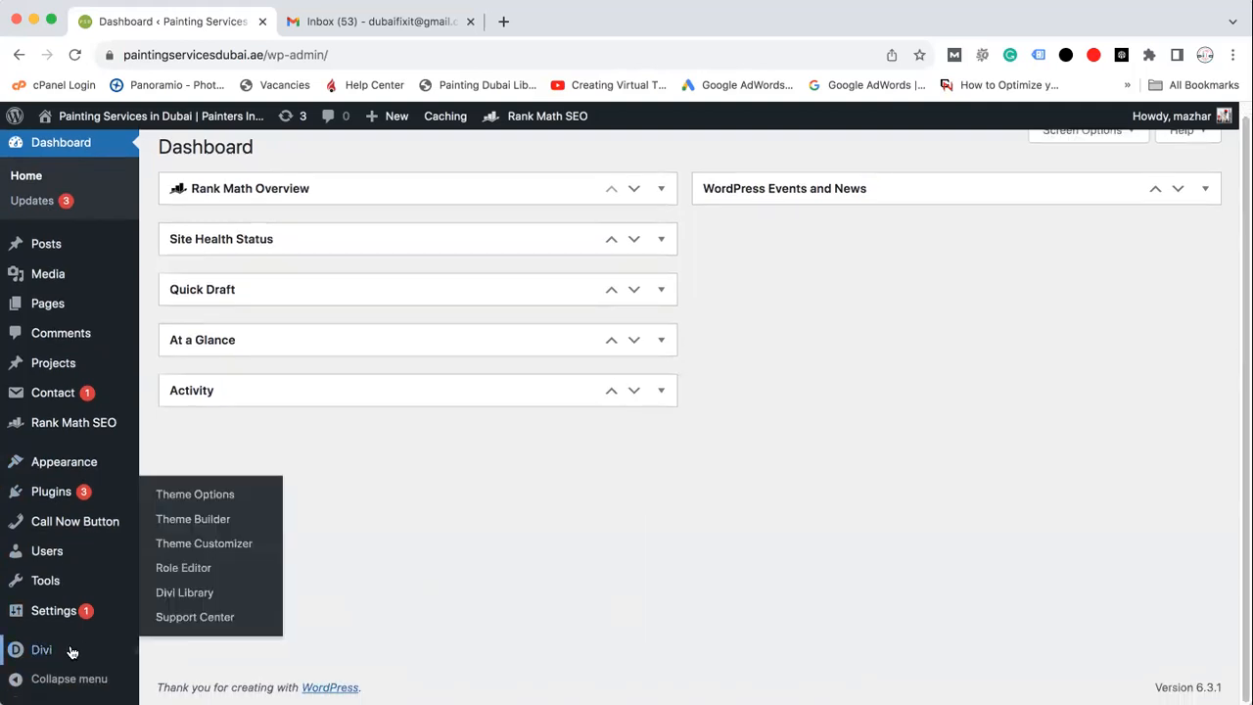
click(219, 527)
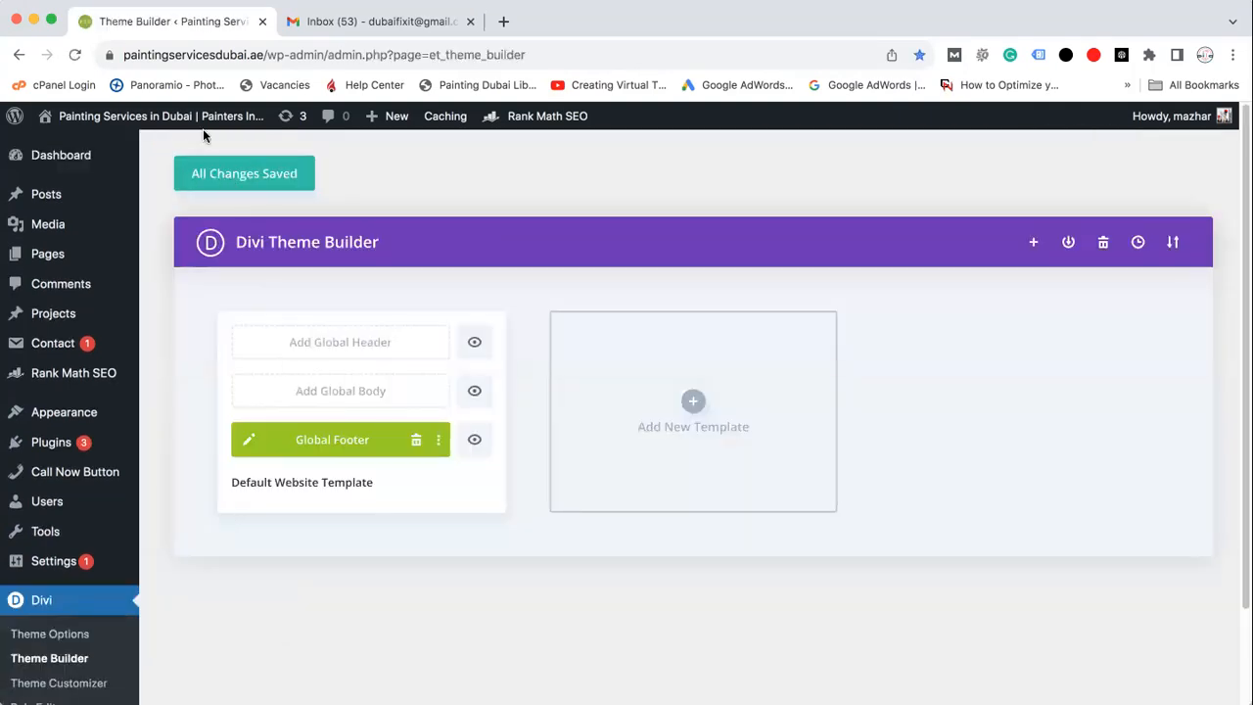
Step: Open the live Painting Services in Dubai site in a new browser tab and switch to it
mouse_move(146, 117)
right_click(75, 148)
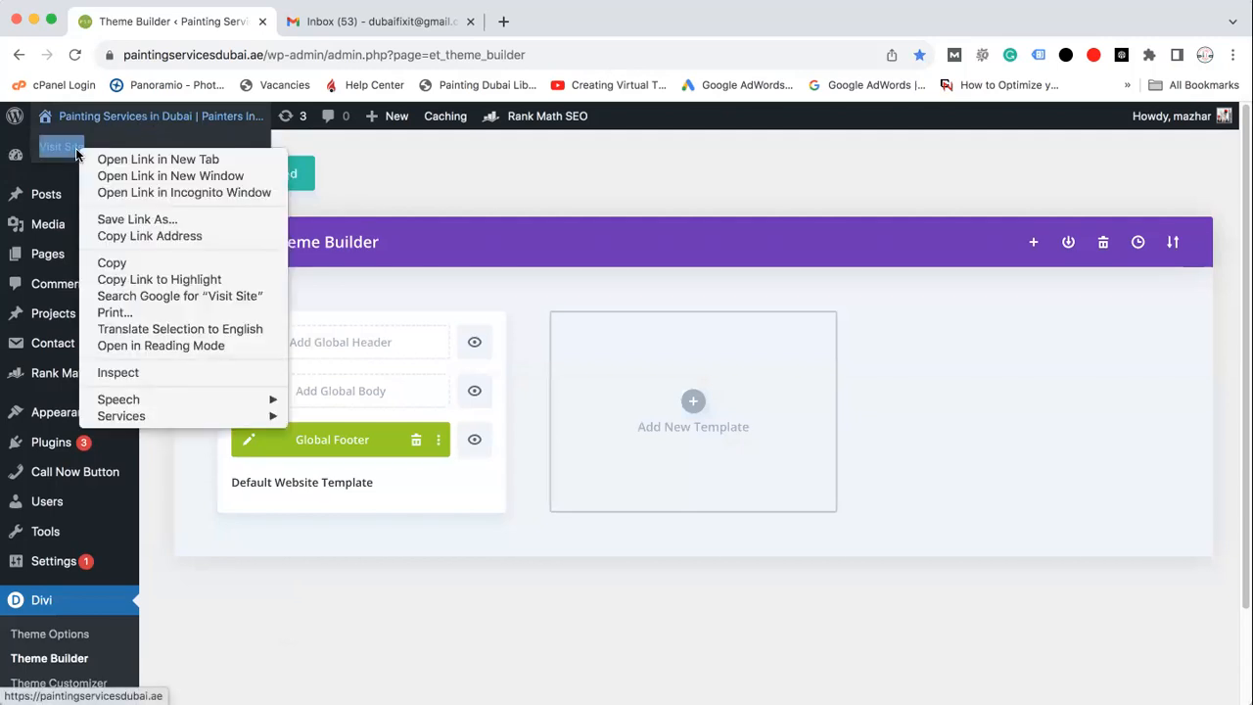
click(109, 159)
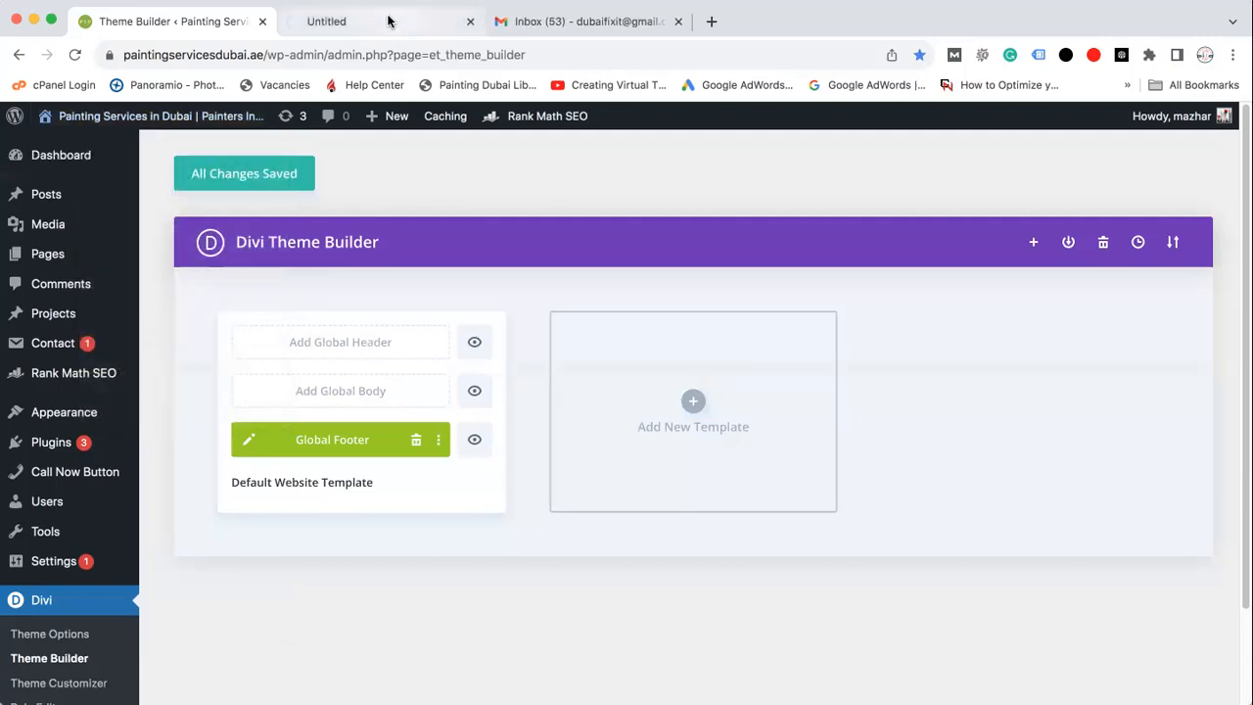
click(388, 21)
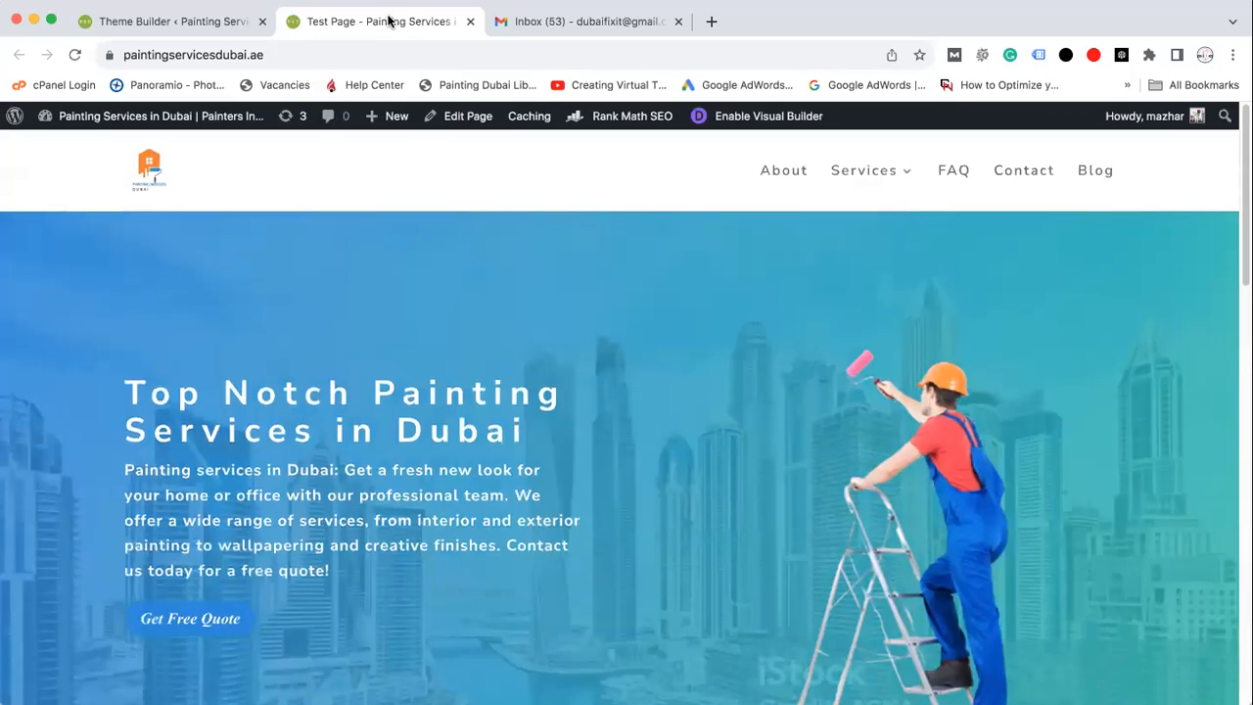
Step: Examine the live homepage's footer in full-width and narrow browser windows, and return to the header at the start of the page
drag(1246, 140, 1247, 553)
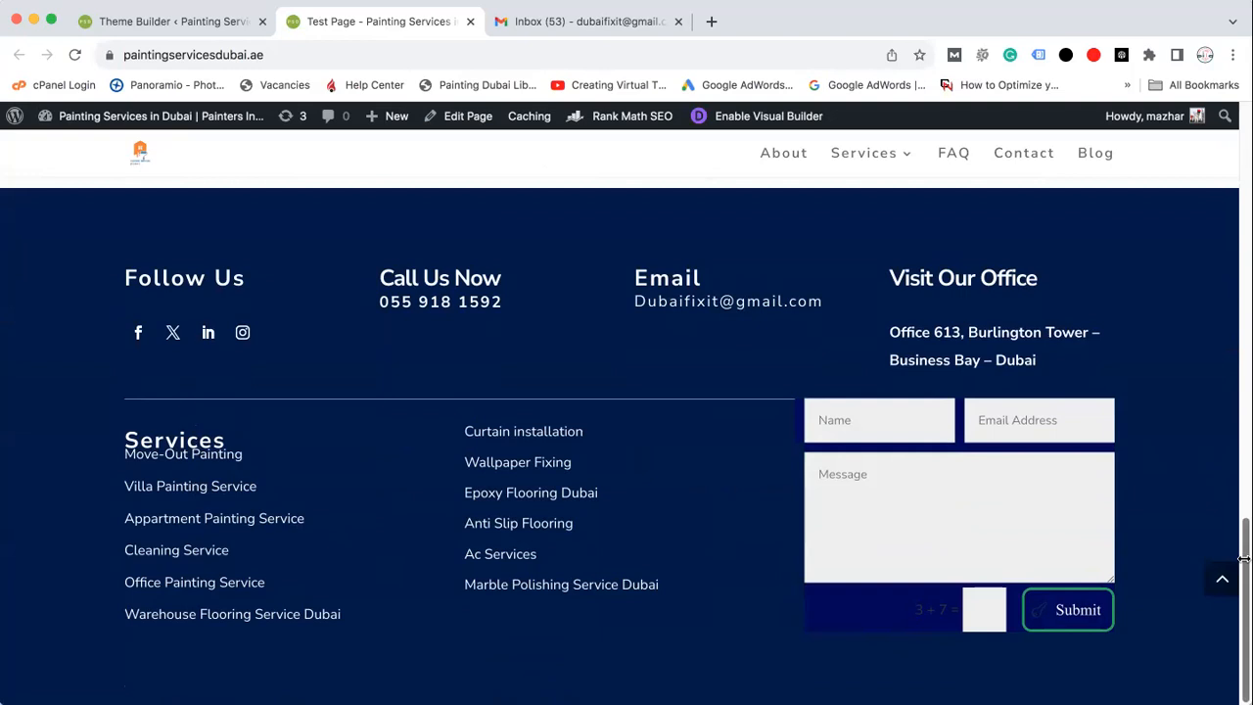
scroll(1241, 554, up, 1)
scroll(1241, 554, up, 4)
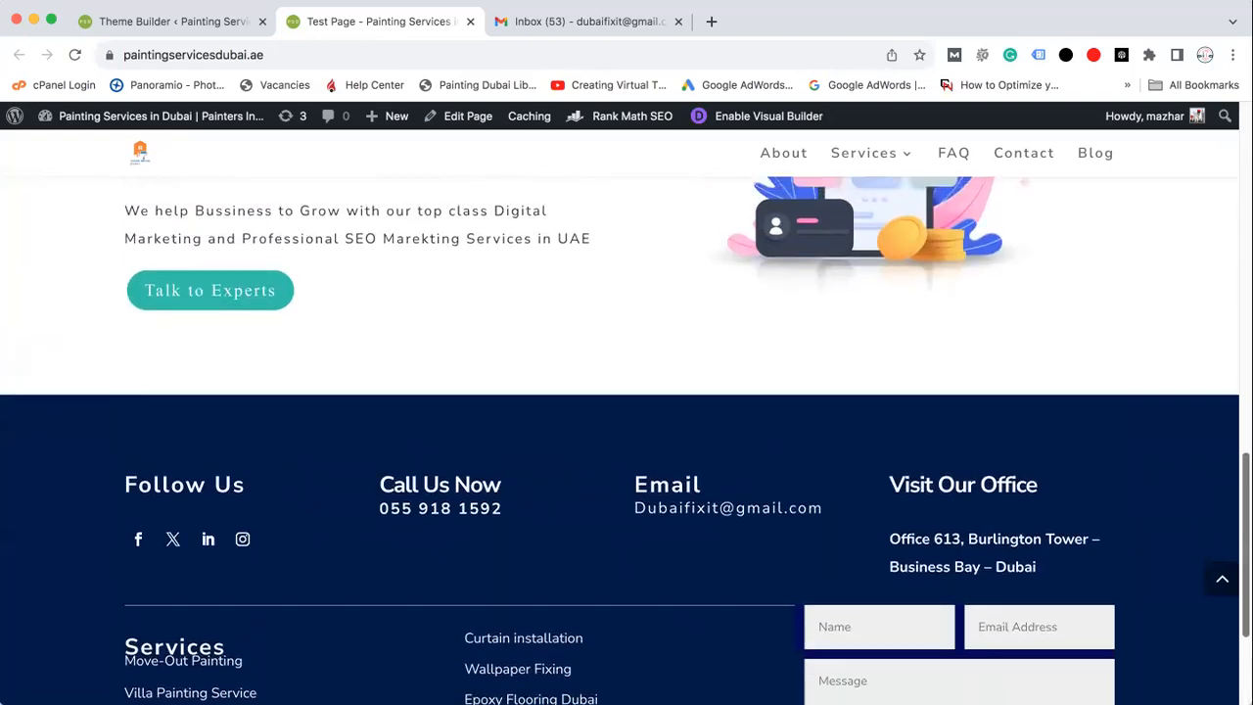
scroll(1240, 567, down, 5)
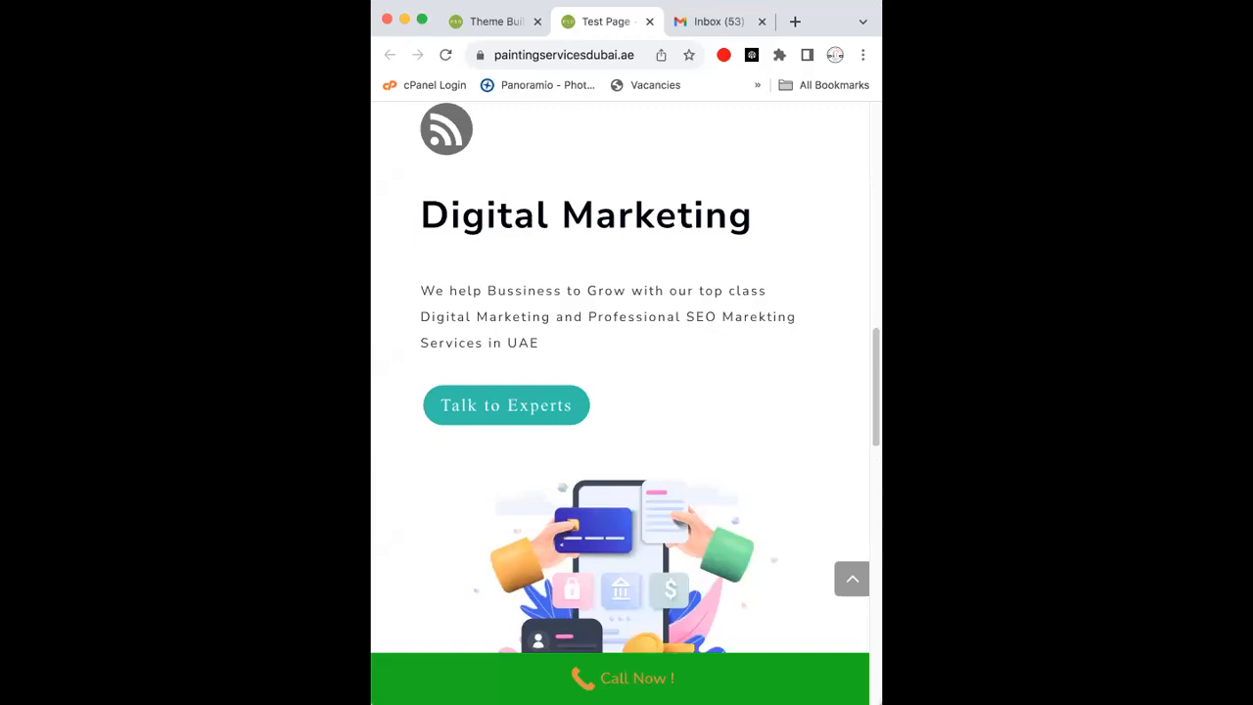
drag(876, 376, 883, 667)
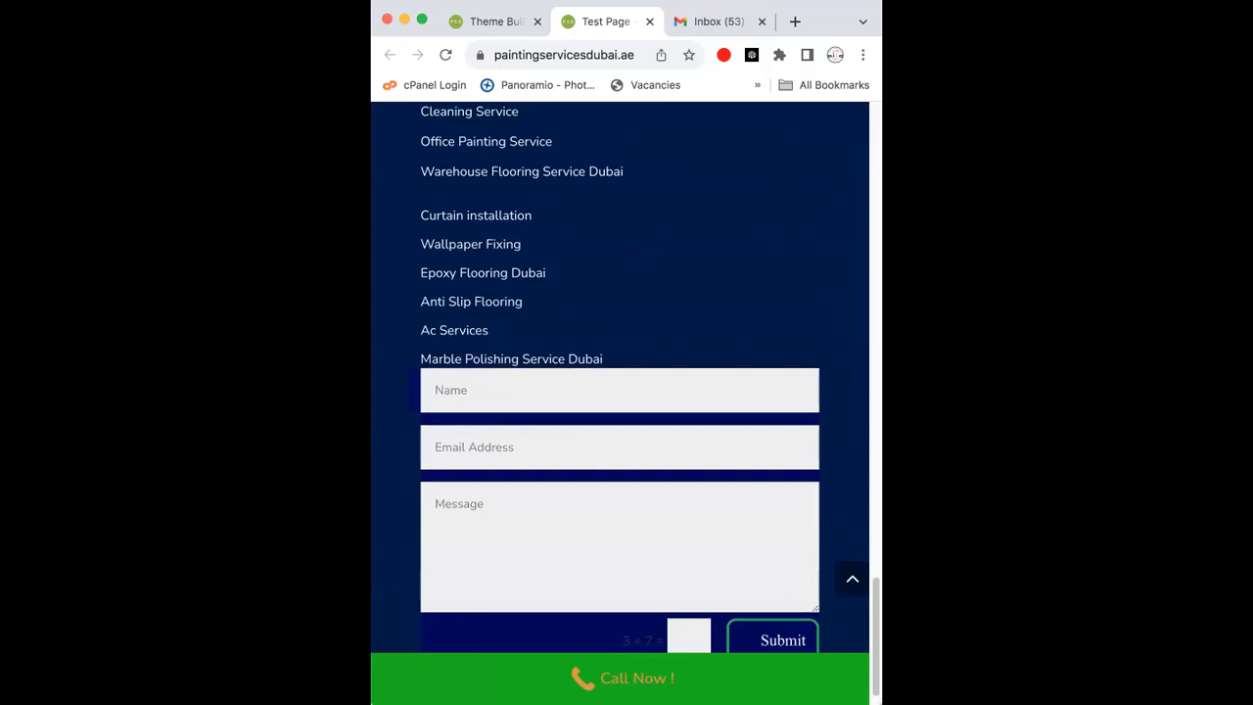
drag(372, 414, 8, 414)
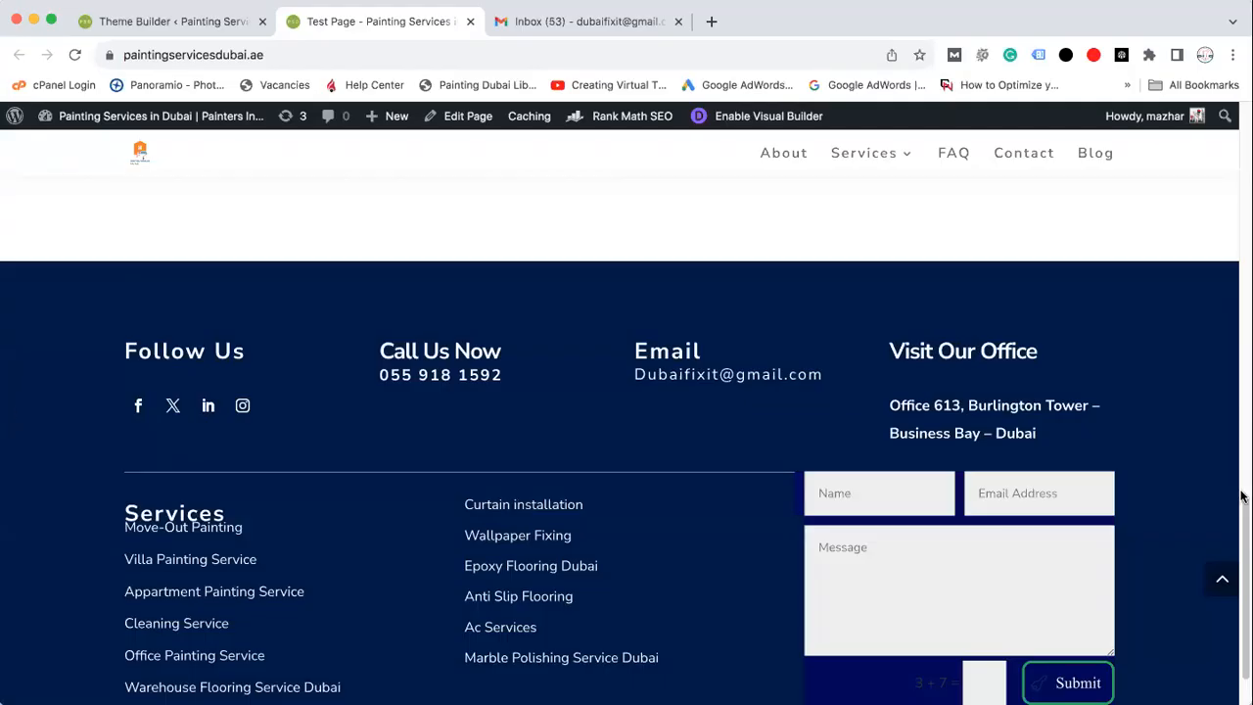
drag(1241, 528, 1241, 500)
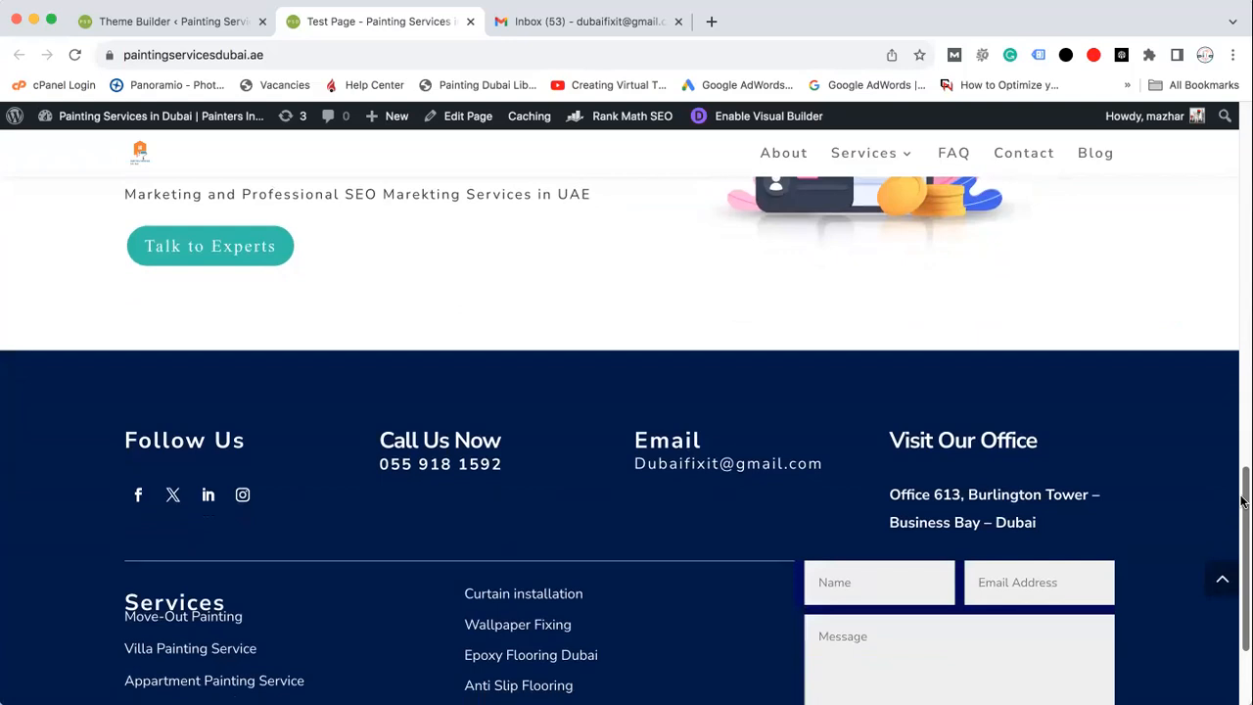
mouse_move(1243, 501)
mouse_down()
mouse_move(1243, 527)
mouse_move(1242, 140)
mouse_up()
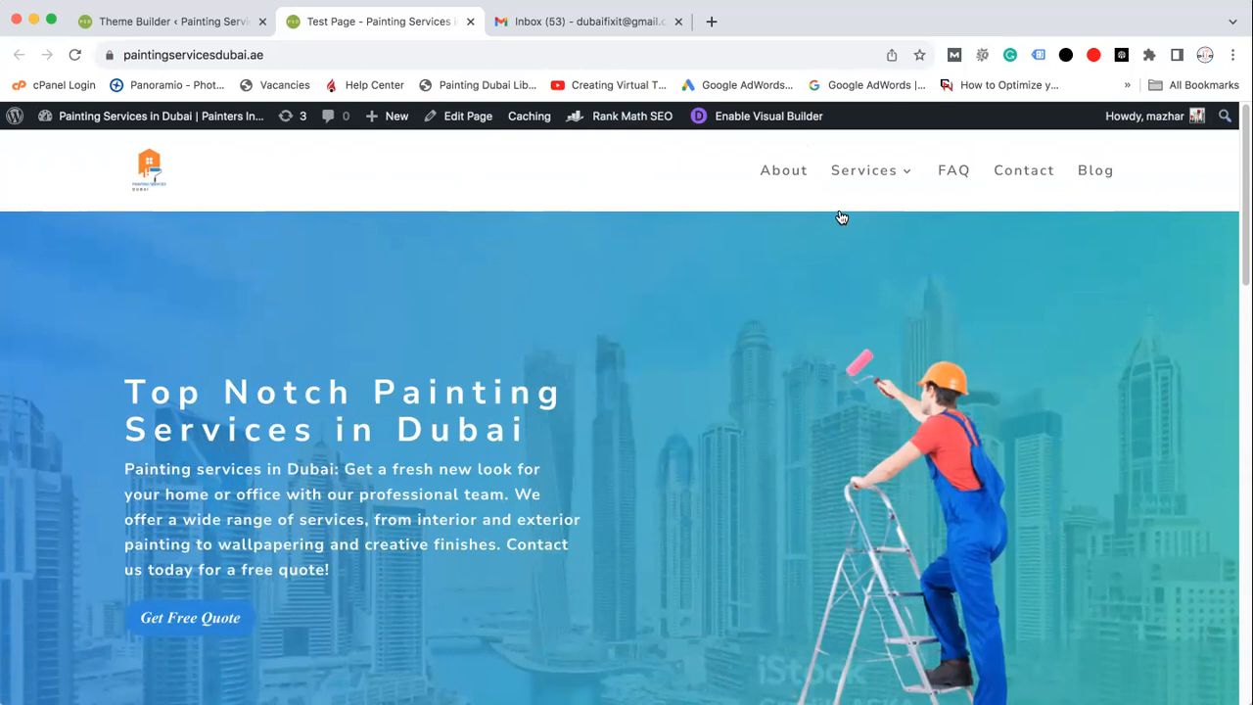
Step: Load dubaifixit.com in a new browser tab as a header reference
click(166, 21)
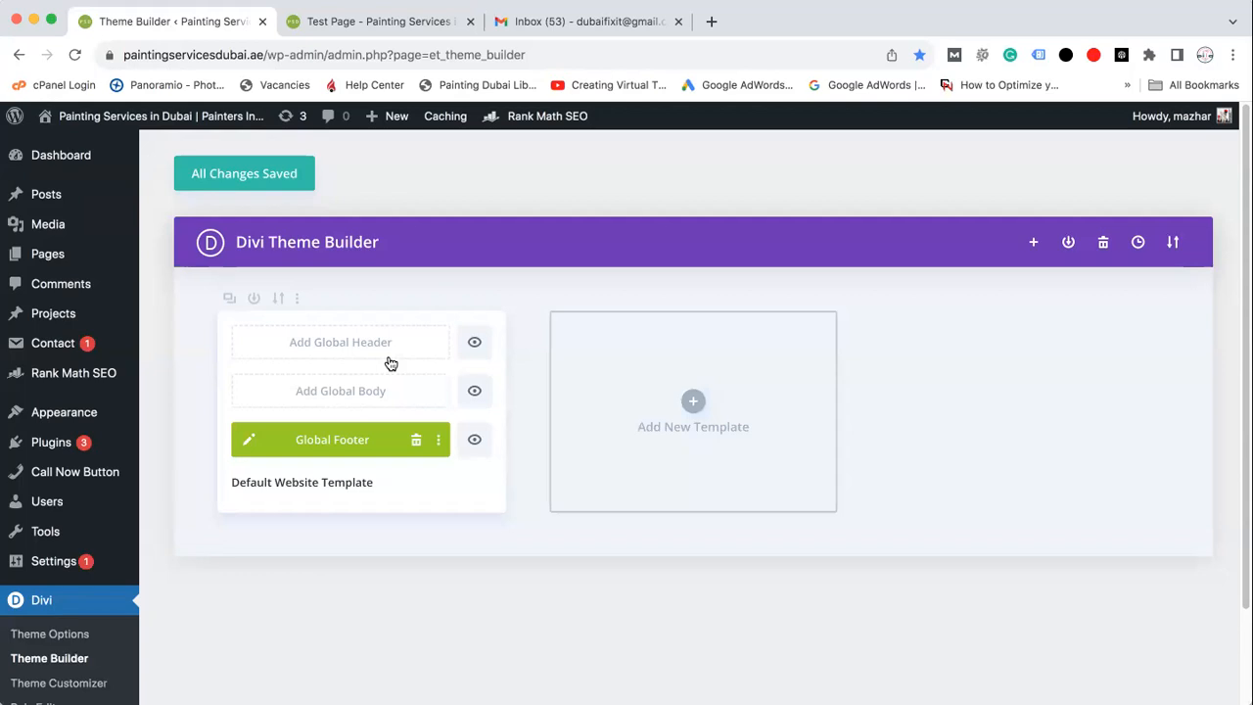
click(414, 22)
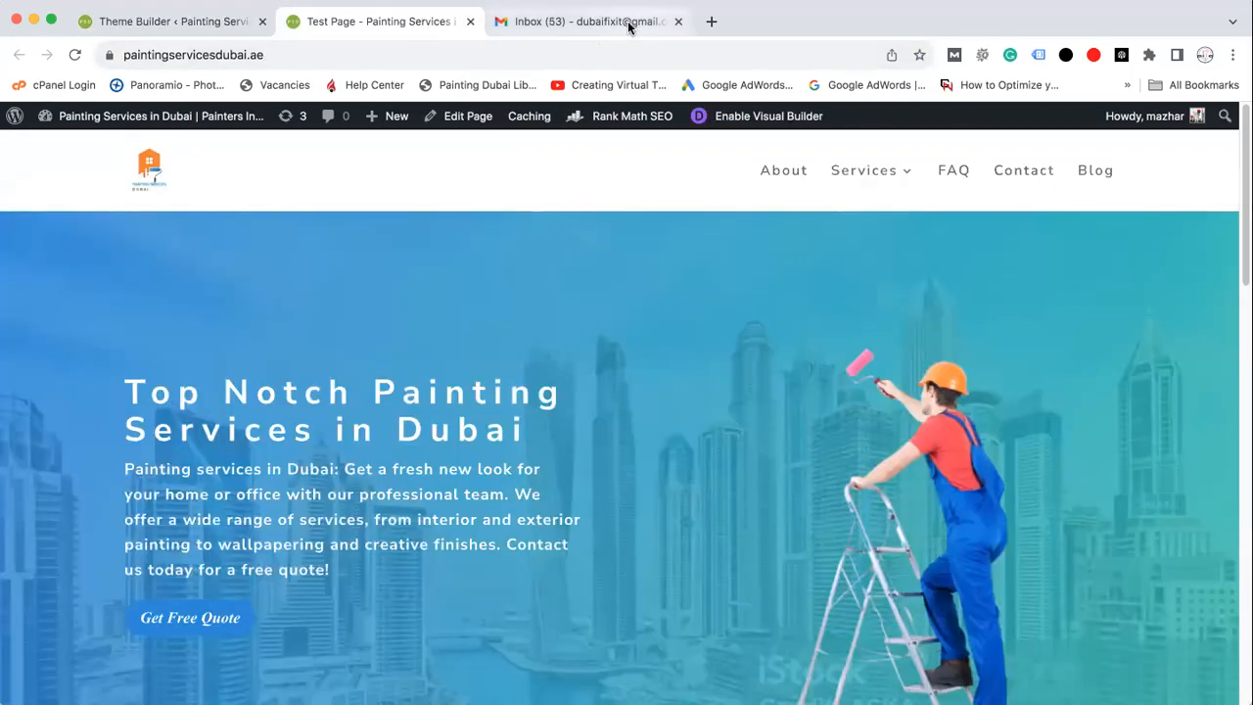
click(715, 24)
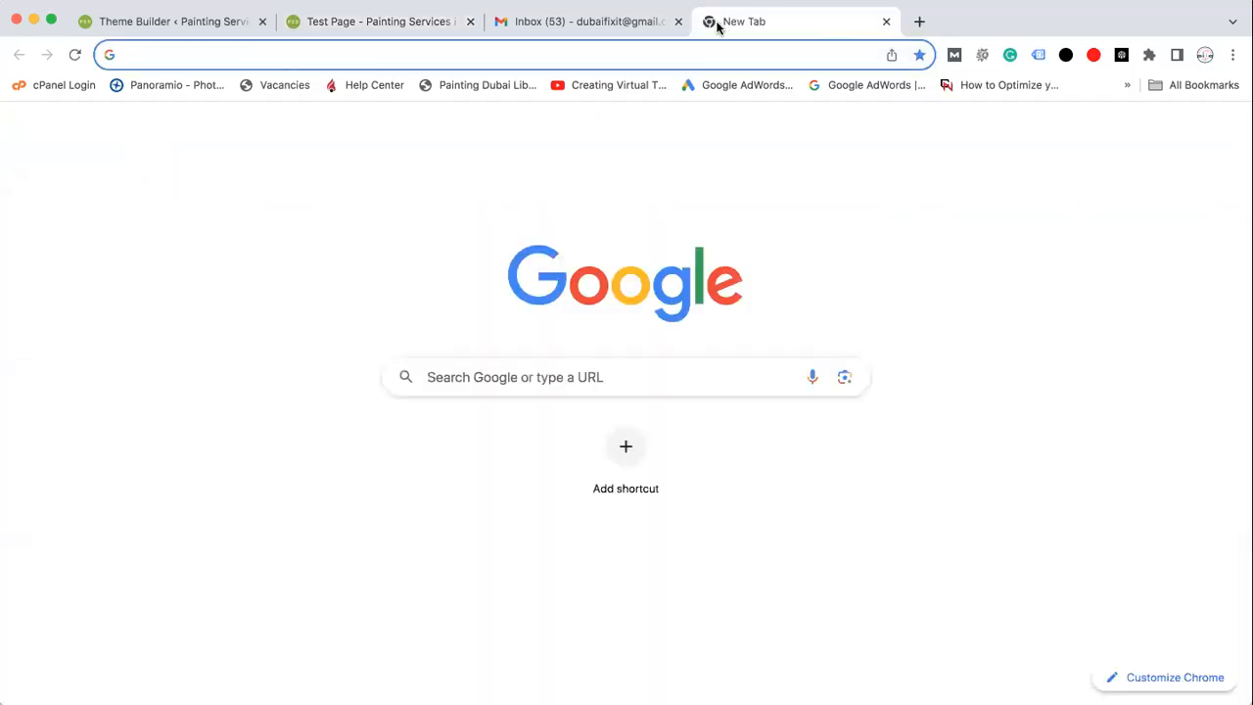
text(dubaifixit.com)
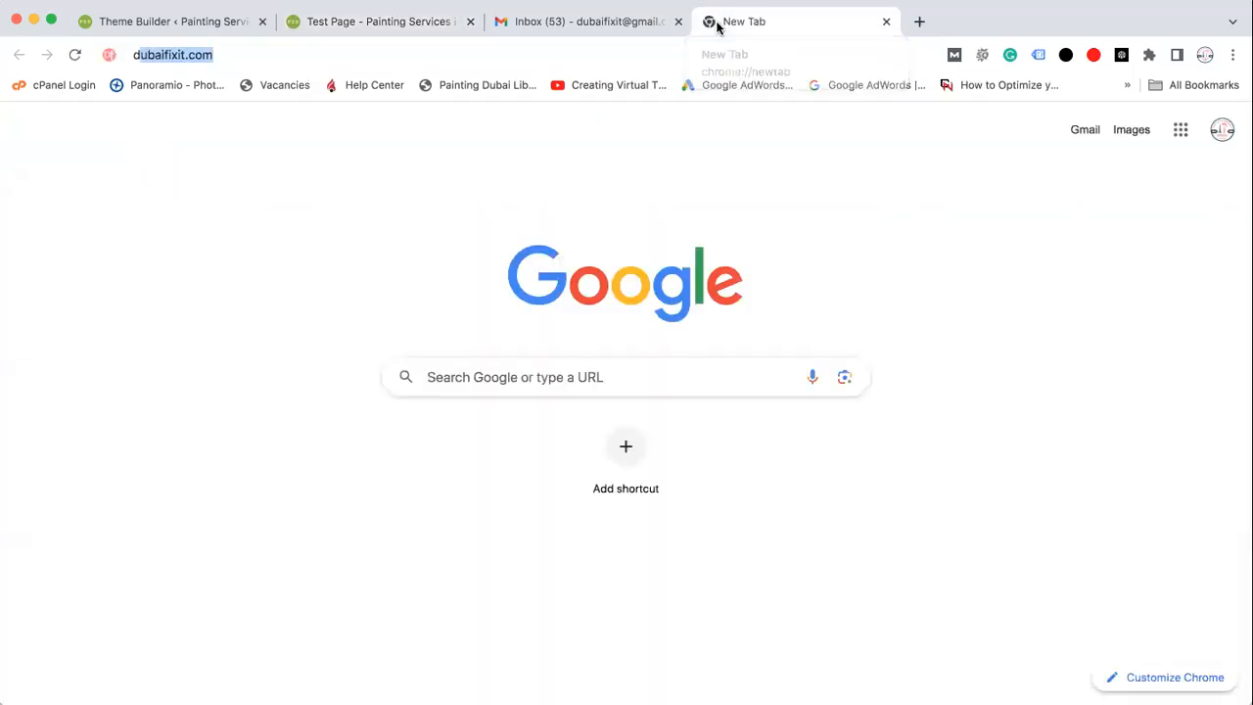
key(Return)
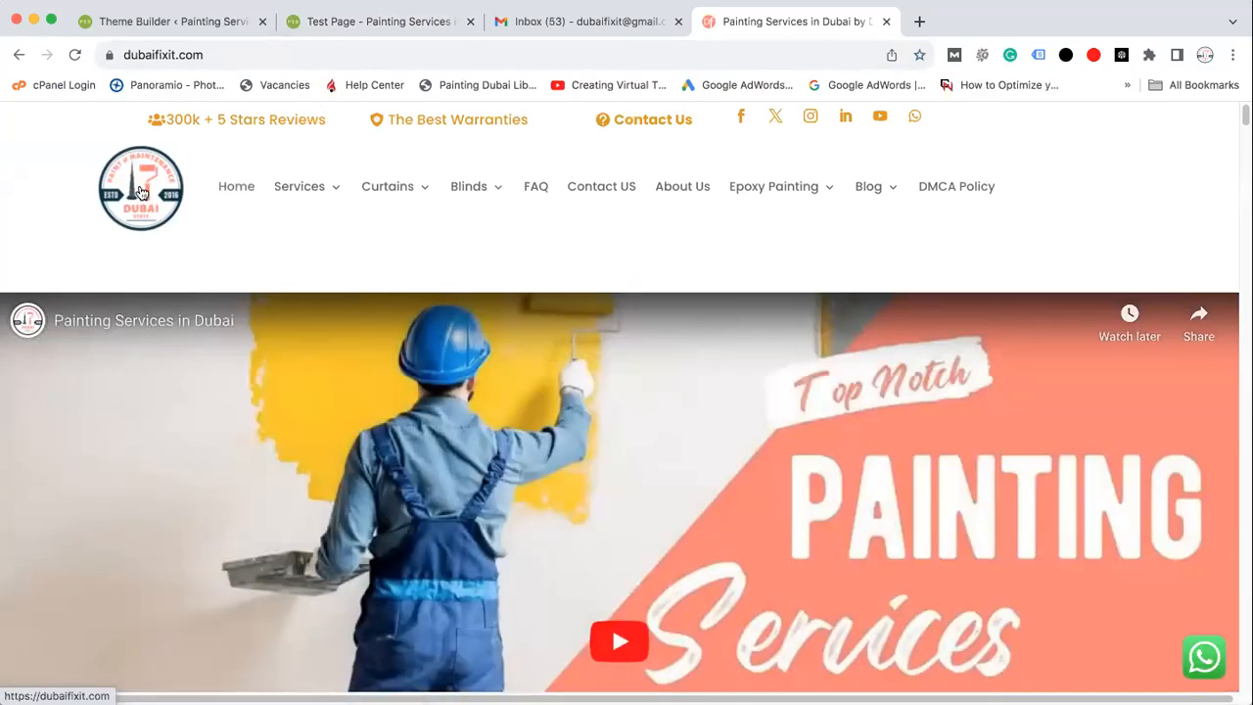
Step: Examine the dubaifixit.com header, including its logo, contact bar and the Services, Curtains and Blinds submenus
mouse_move(335, 201)
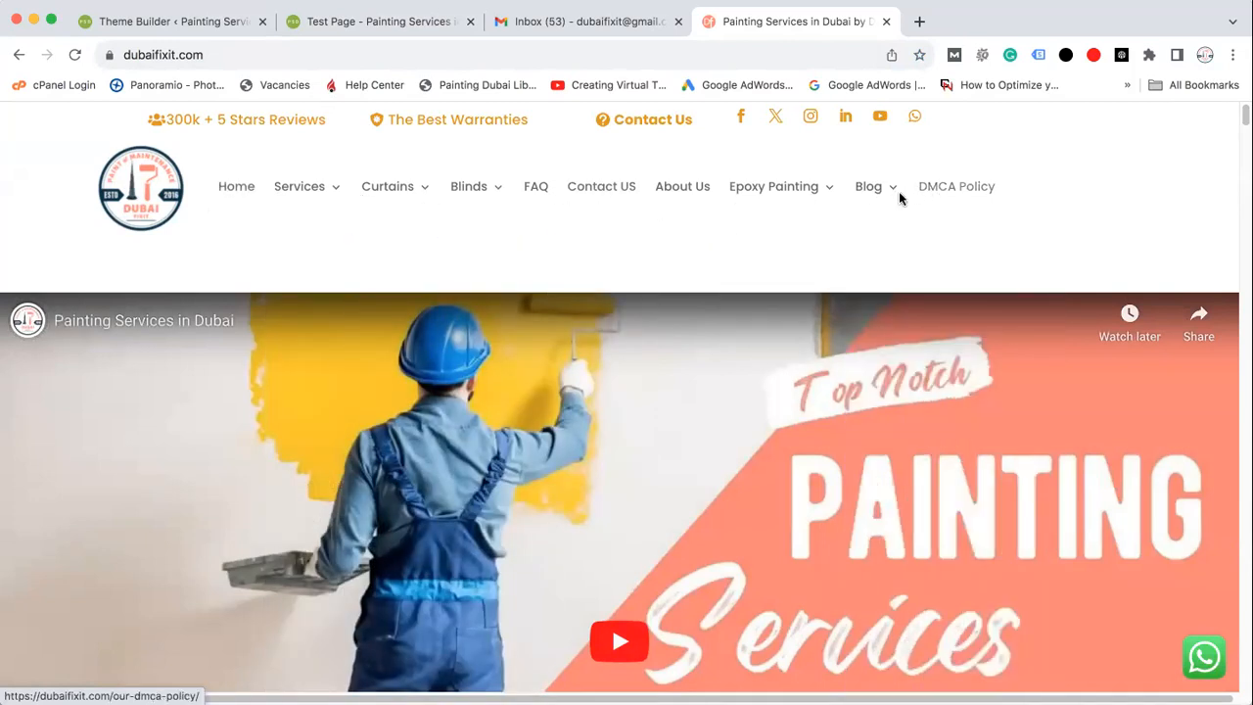
mouse_move(415, 200)
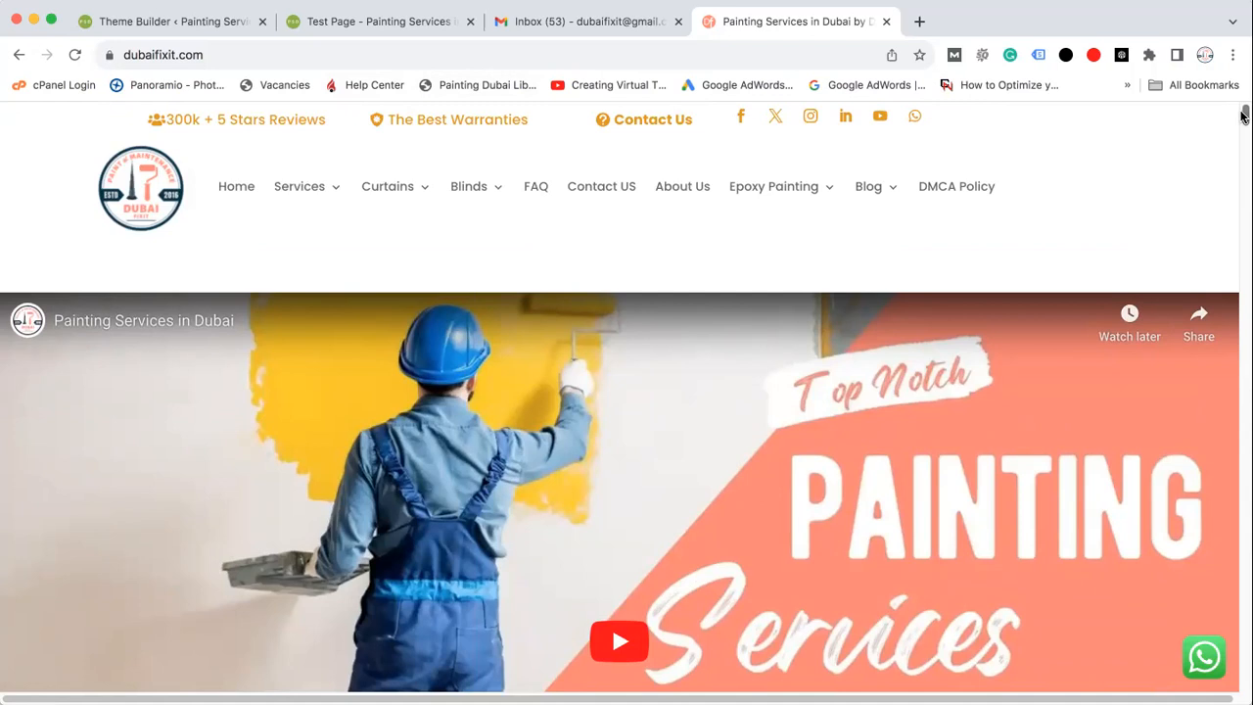
scroll(1243, 115, down, 3)
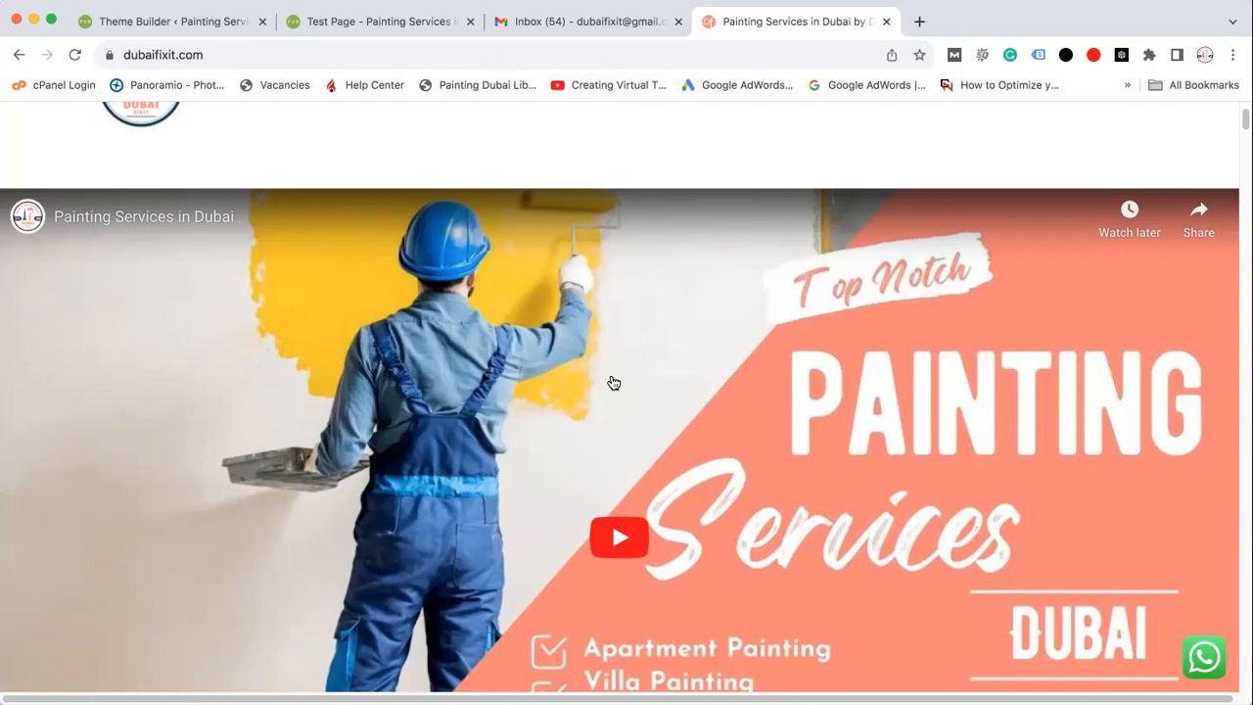
mouse_move(1244, 120)
mouse_down()
mouse_move(1243, 176)
mouse_move(1243, 105)
mouse_up()
mouse_move(500, 176)
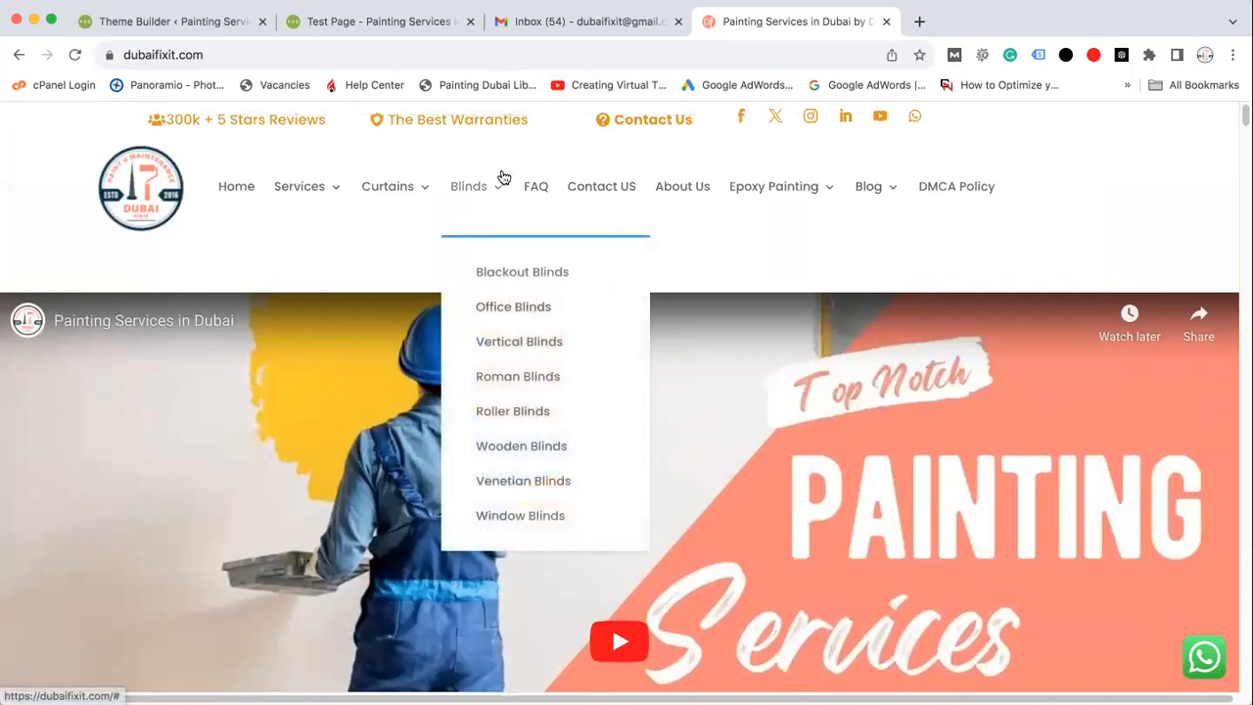
mouse_move(401, 191)
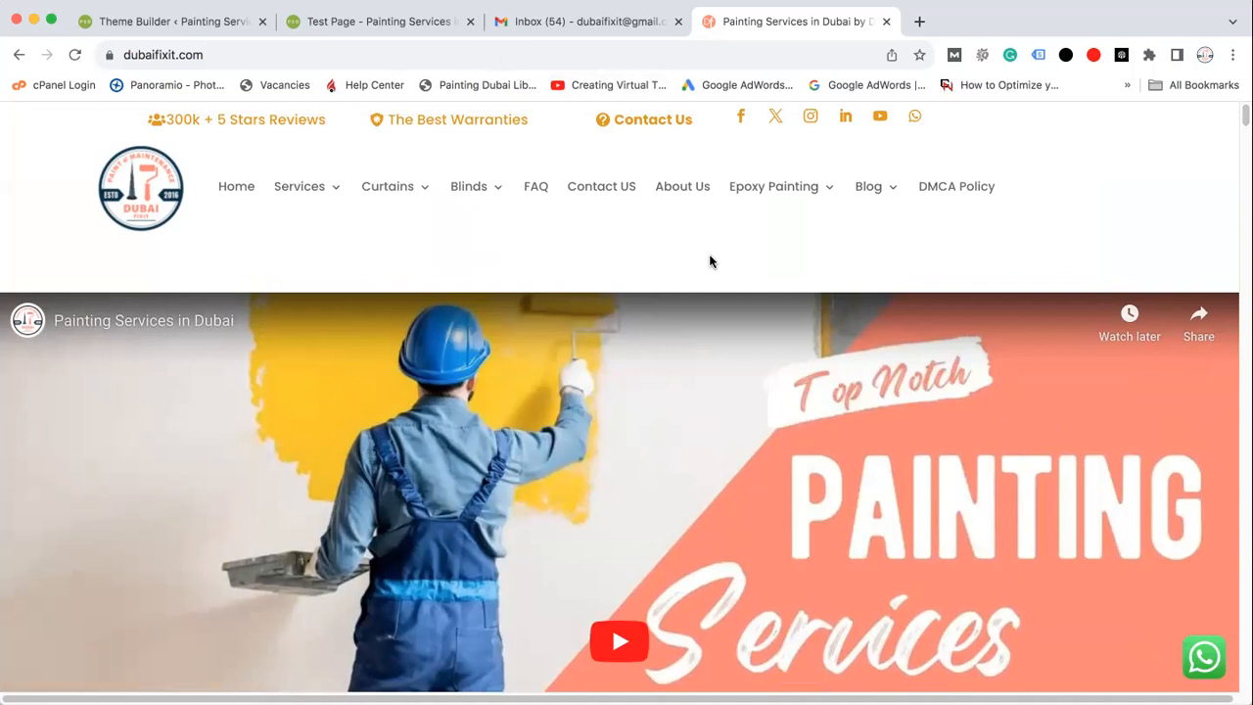
Step: Return to the Divi Theme Builder and view the choices for adding a global header to the default website template
click(394, 21)
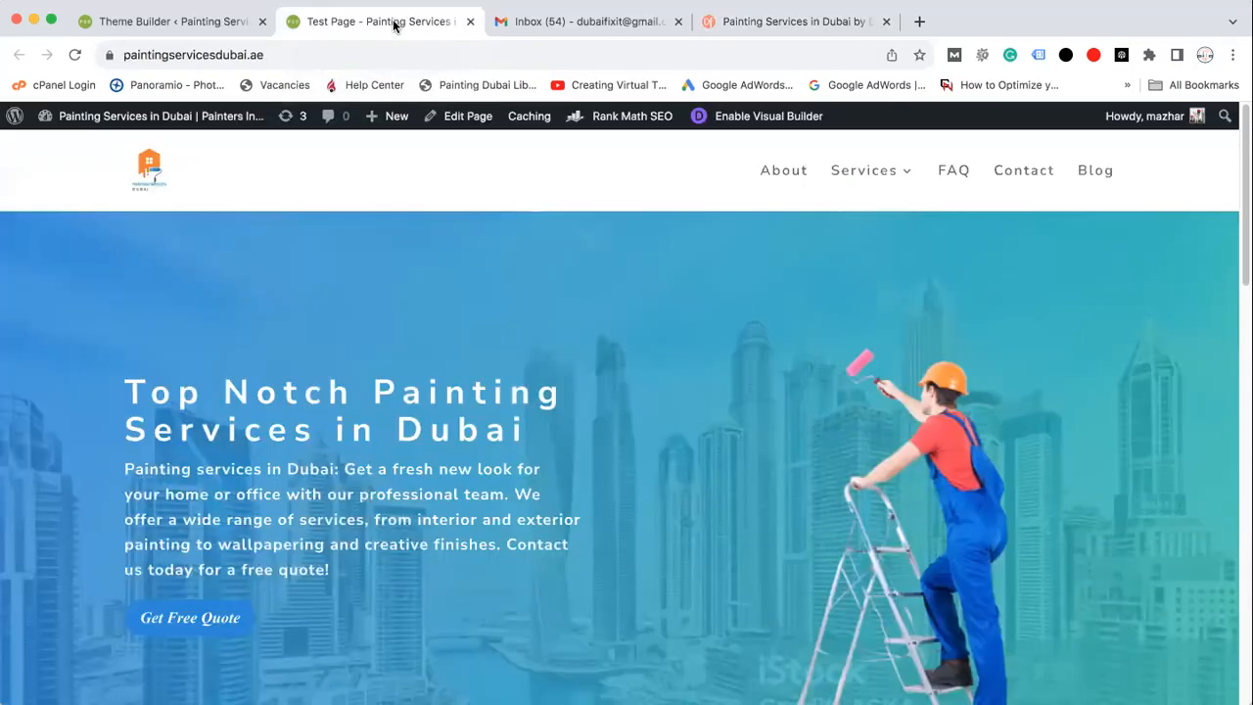
click(196, 25)
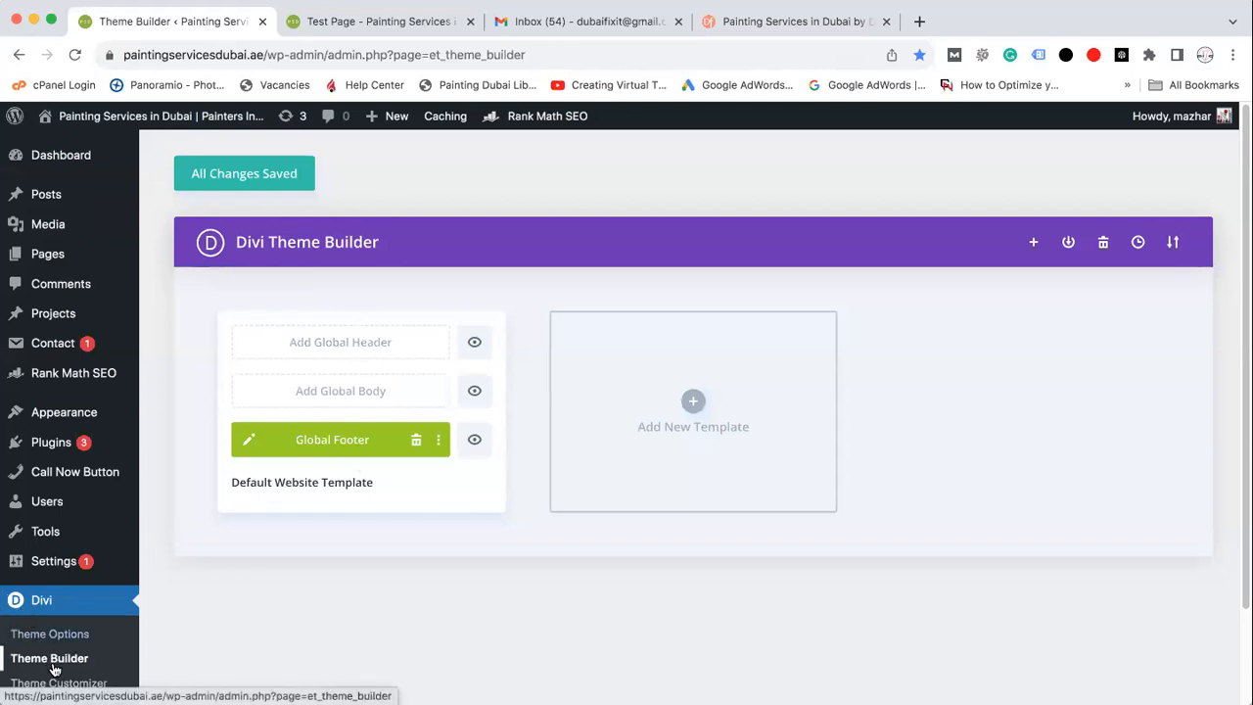
click(349, 344)
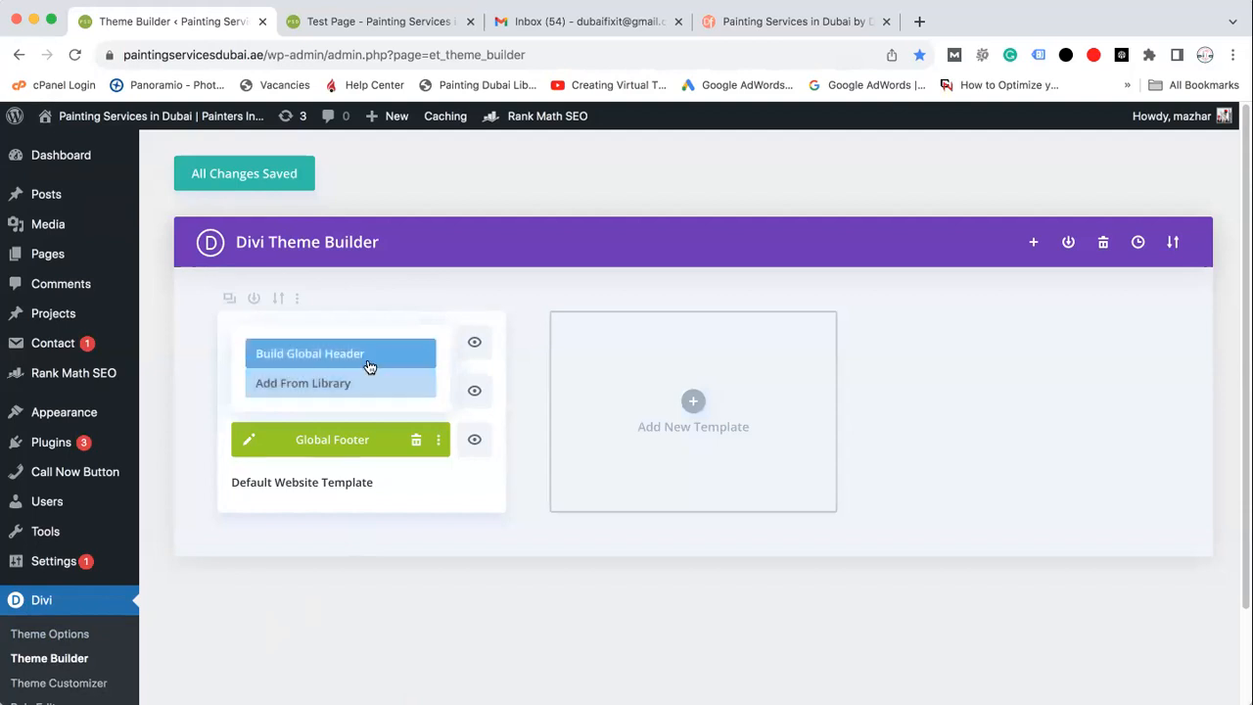
click(1080, 318)
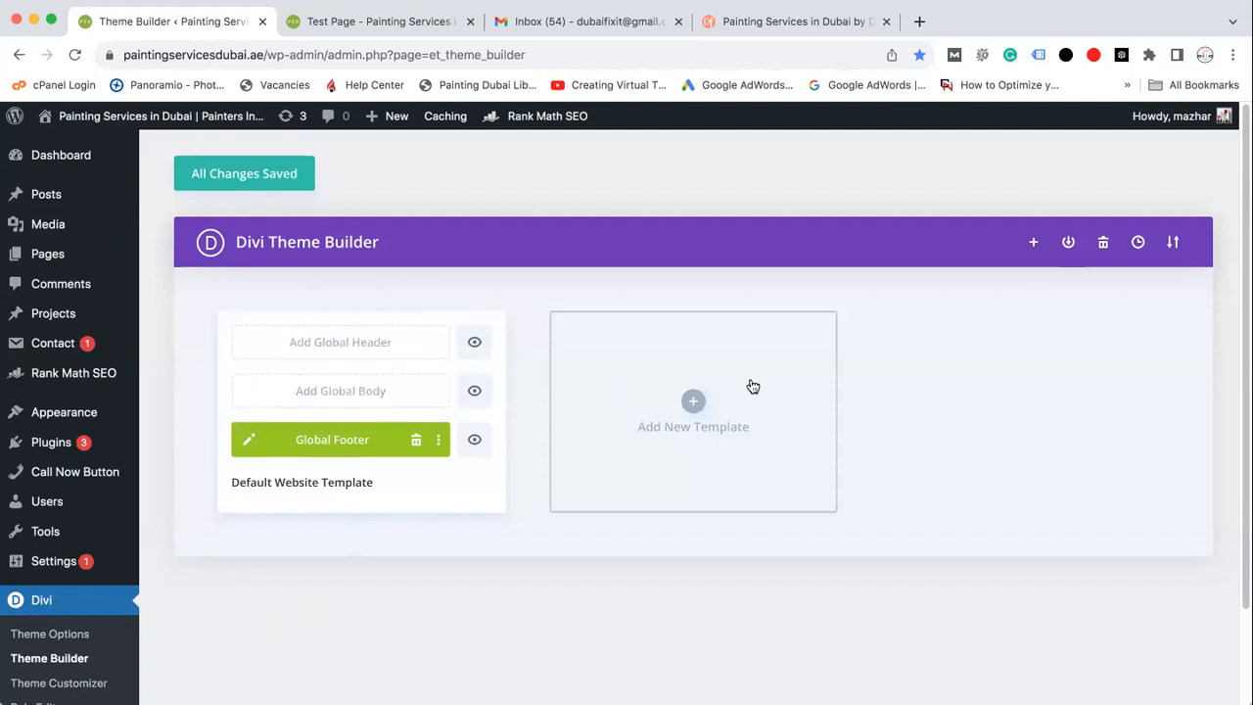
Step: View the import options for Divi Theme Builder templates, and close the Import & Export Templates dialog
click(1172, 244)
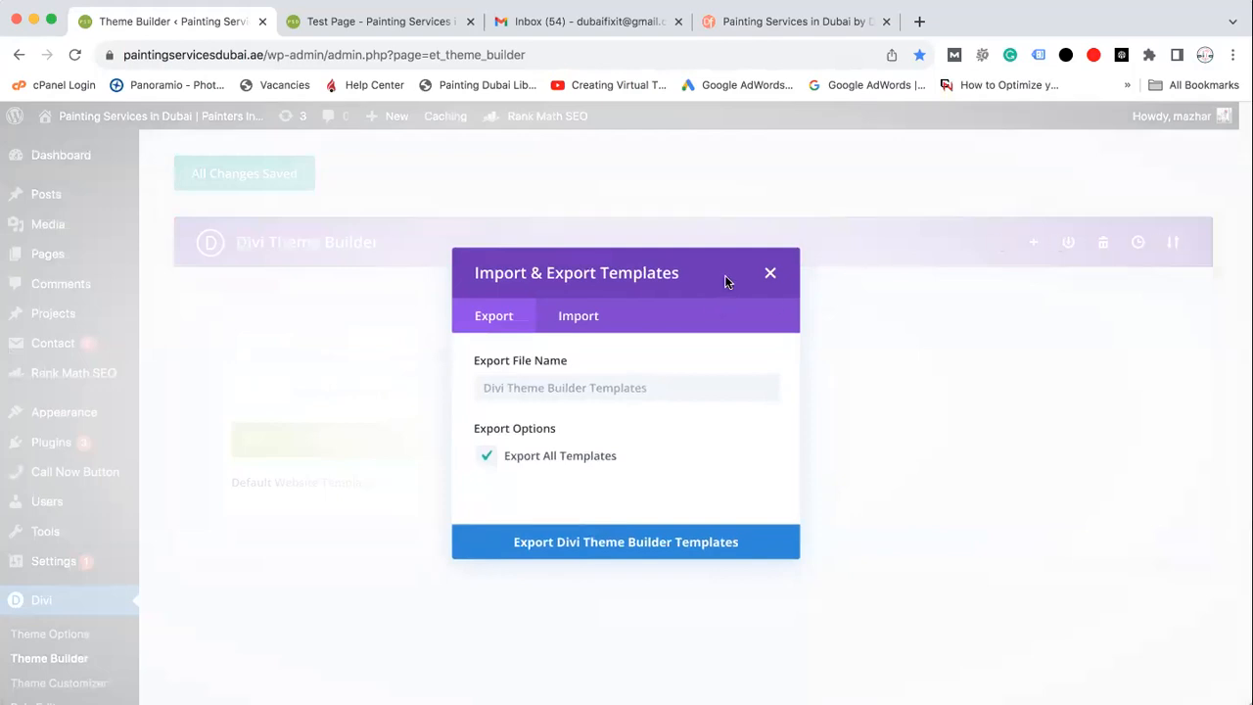
click(590, 318)
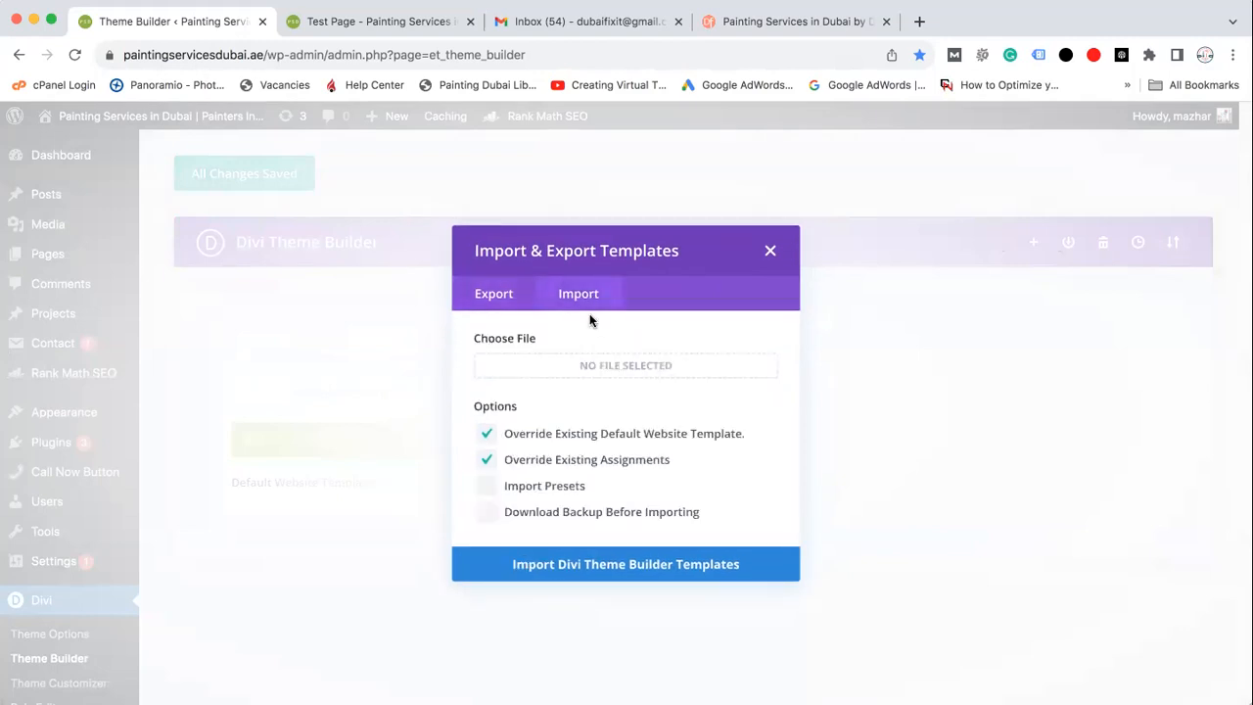
click(770, 250)
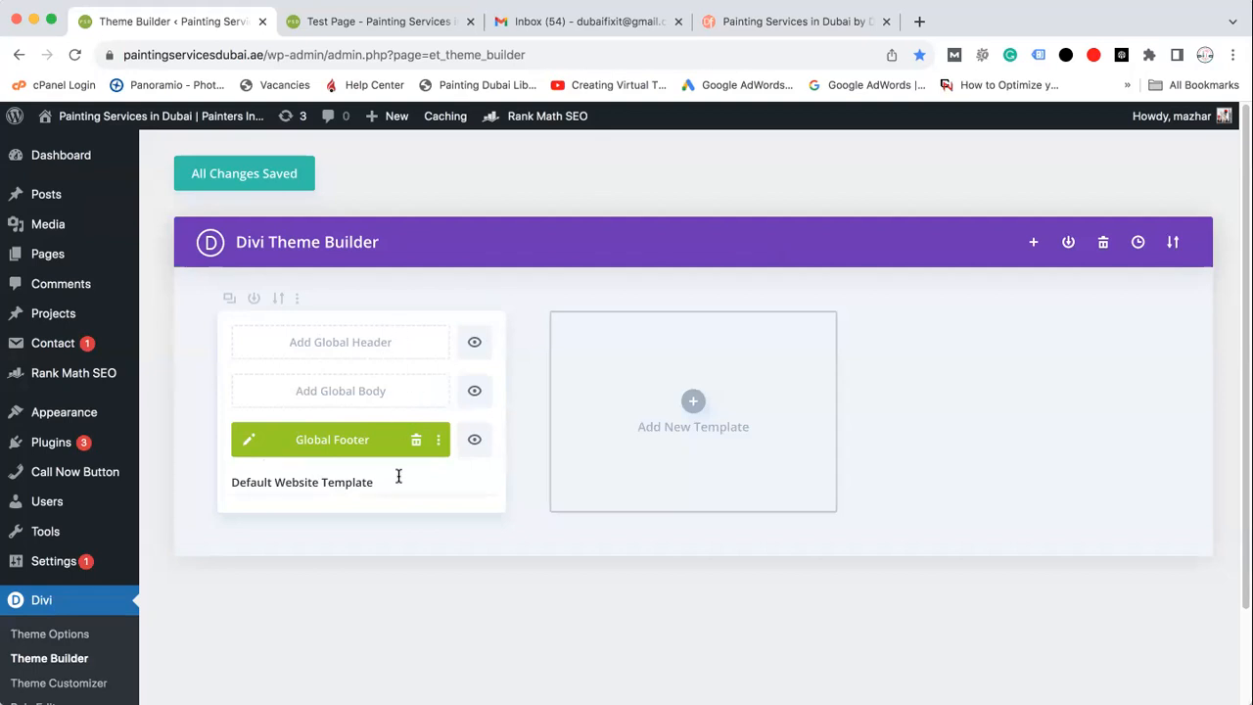
Step: Start building a global header for the default website template and move the builder's settings handle to the lower middle of the canvas
click(360, 350)
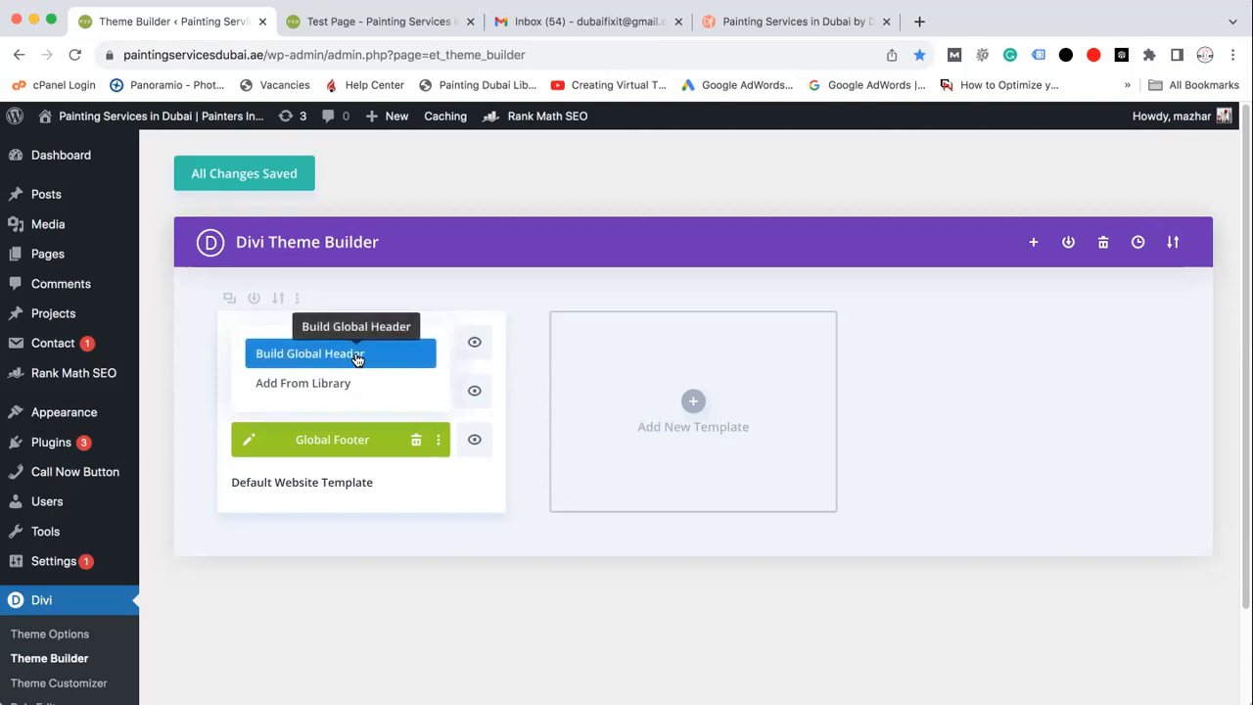
click(357, 354)
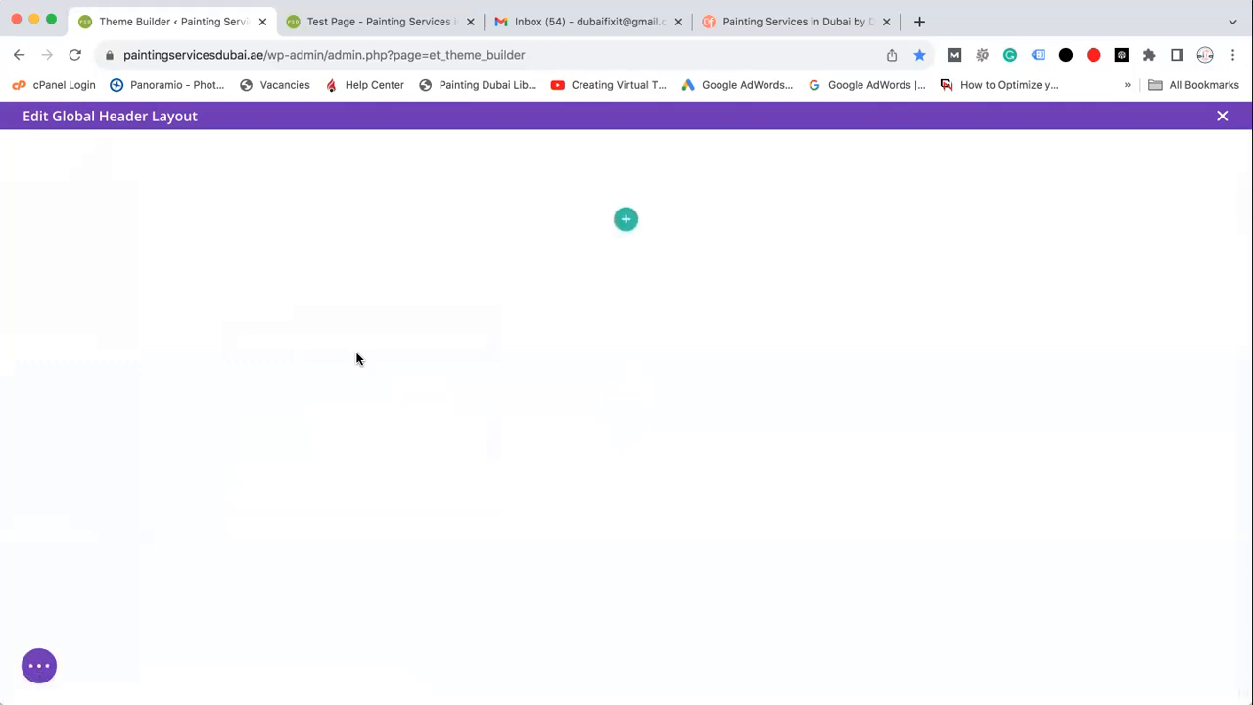
click(39, 665)
drag(713, 677, 629, 670)
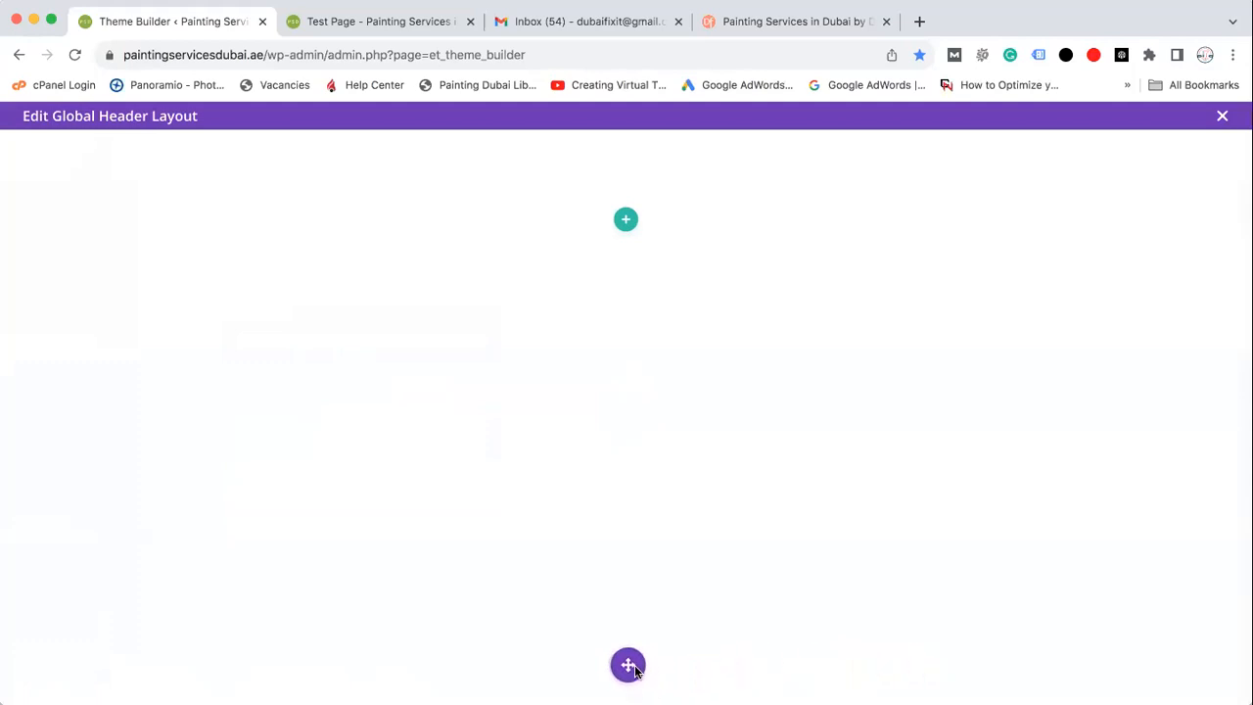
Step: Insert a single-column row into the empty header section and add a Menu module to it
click(631, 669)
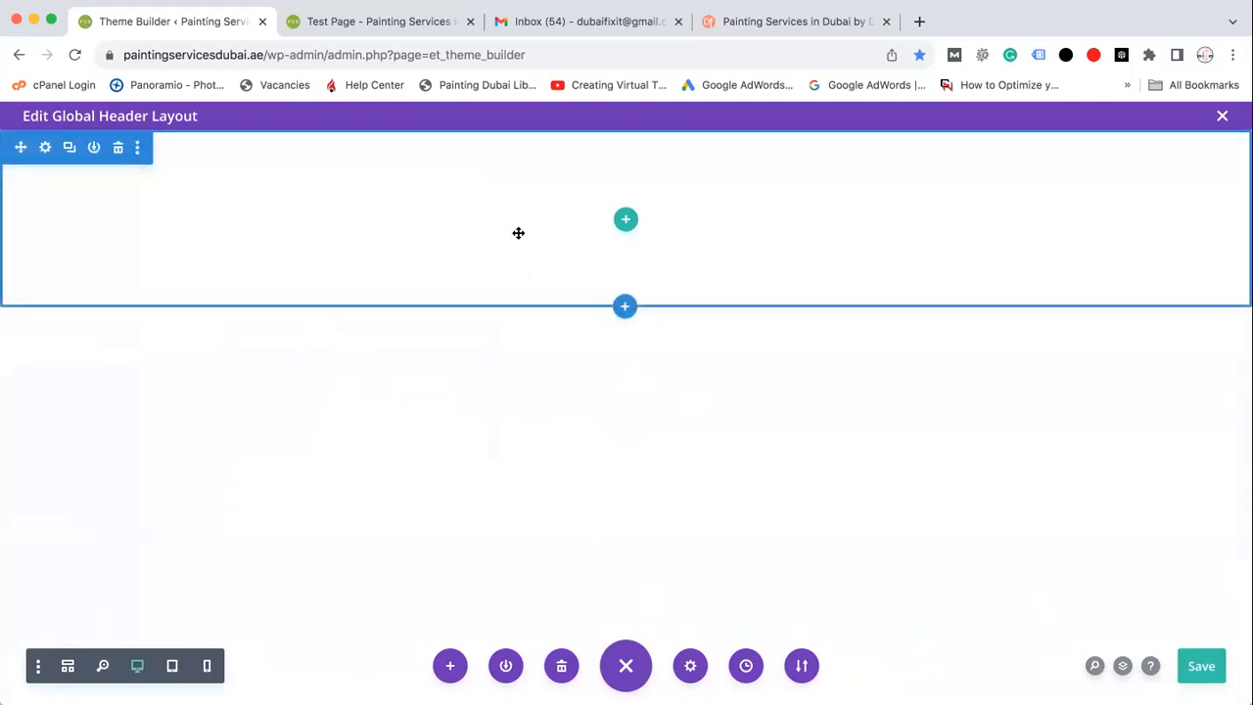
click(625, 221)
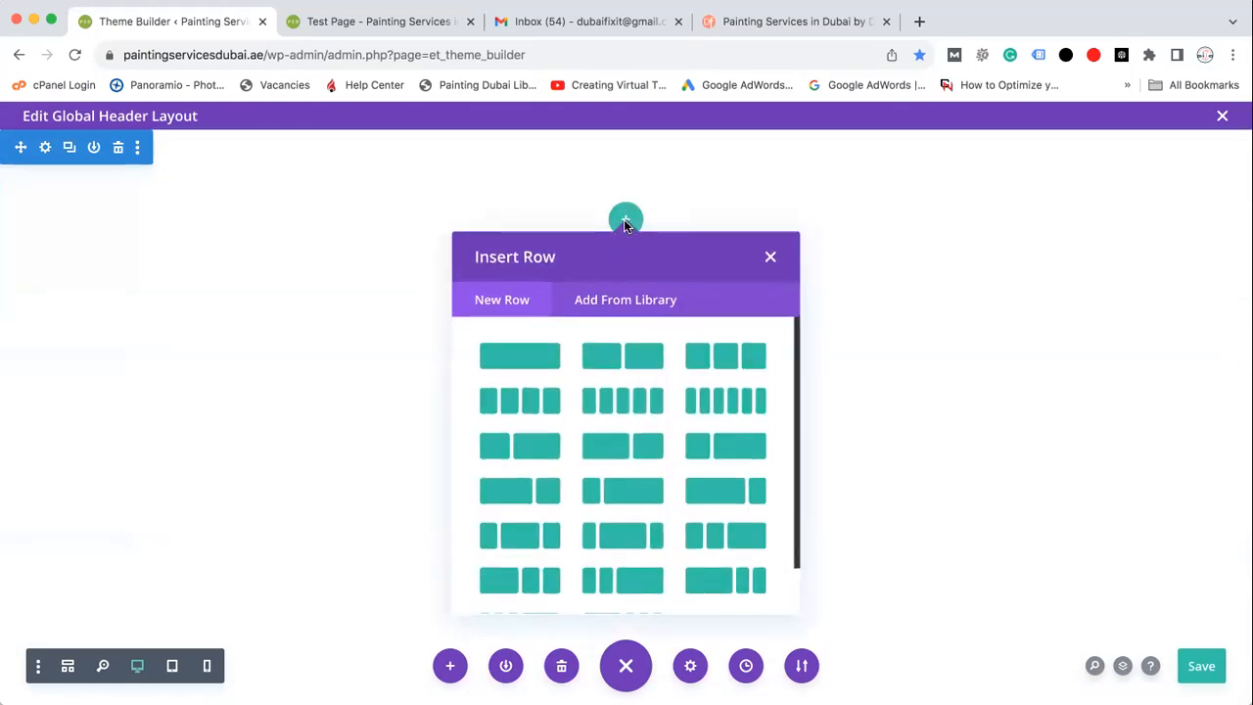
click(524, 361)
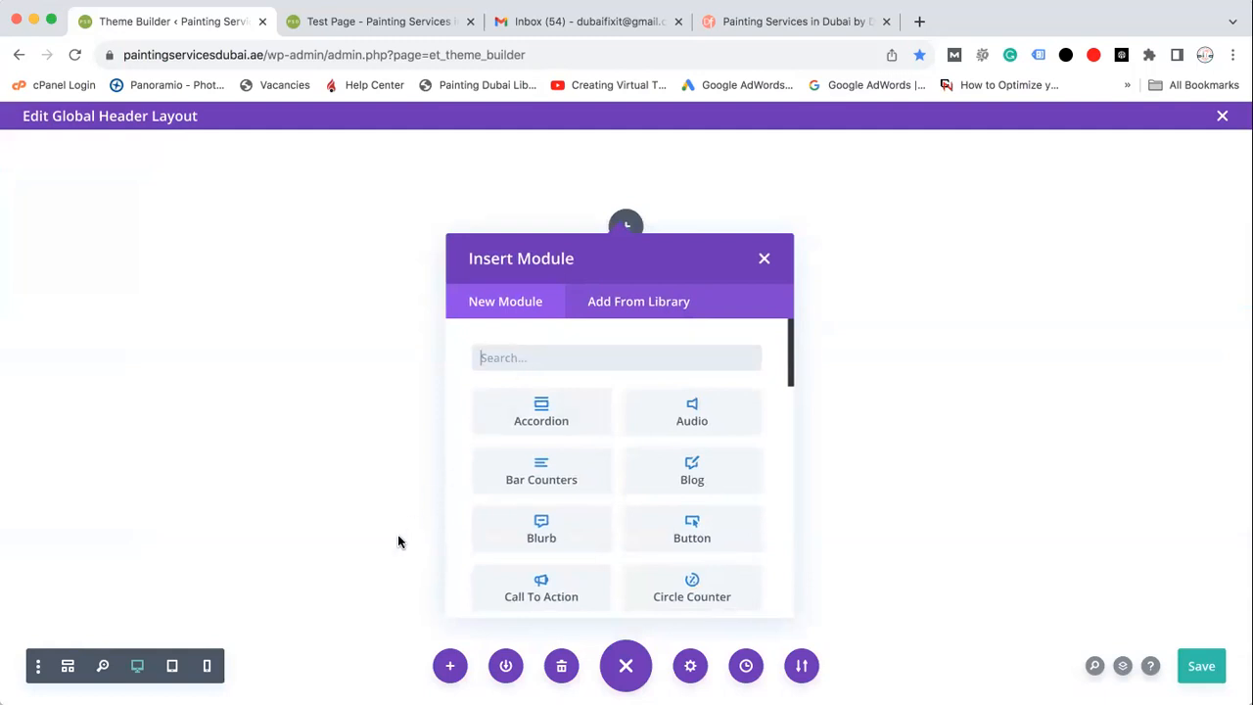
text(men)
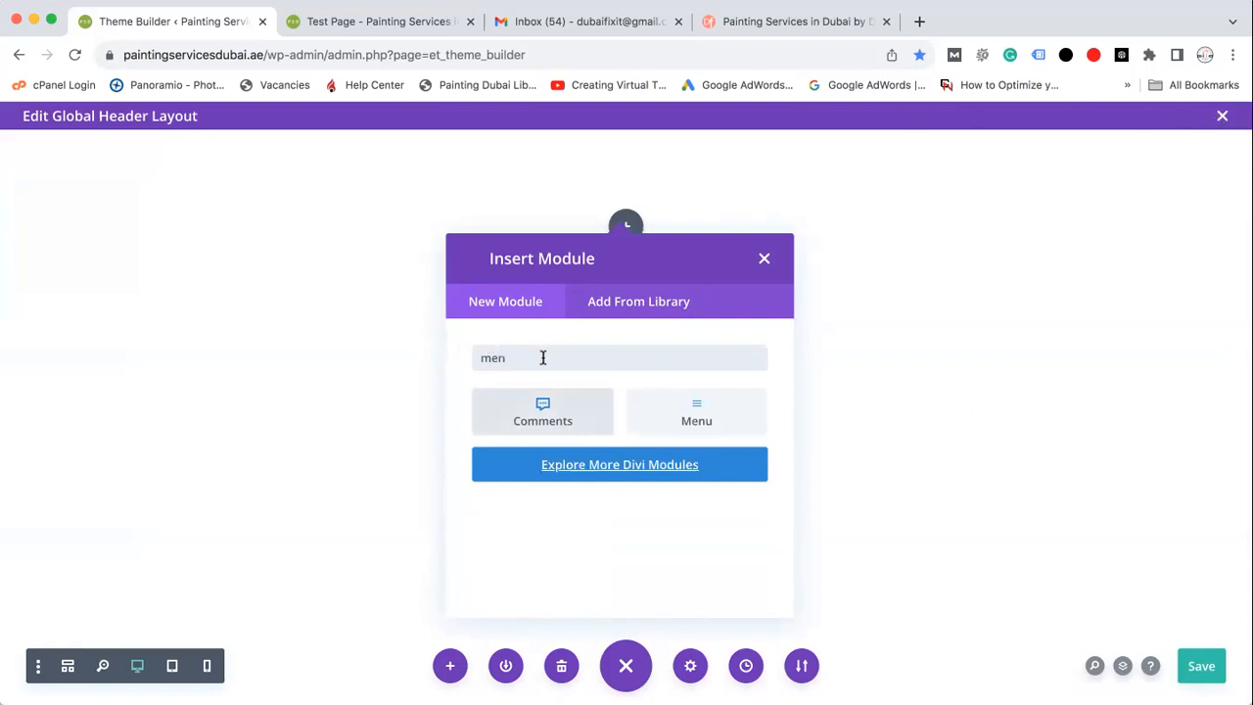
click(697, 421)
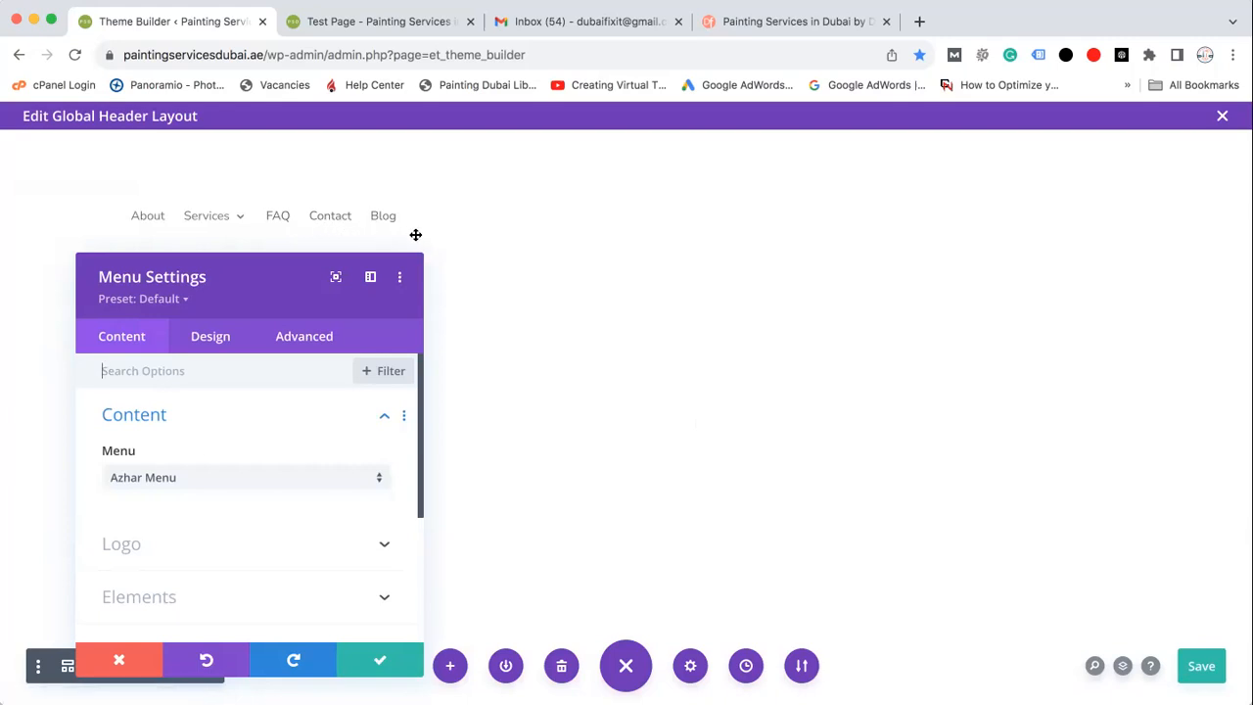
Step: Assign the menu listed directly below "sadaf menu" to the module and use the white Painting-Servcies-1.png image as its logo
click(231, 483)
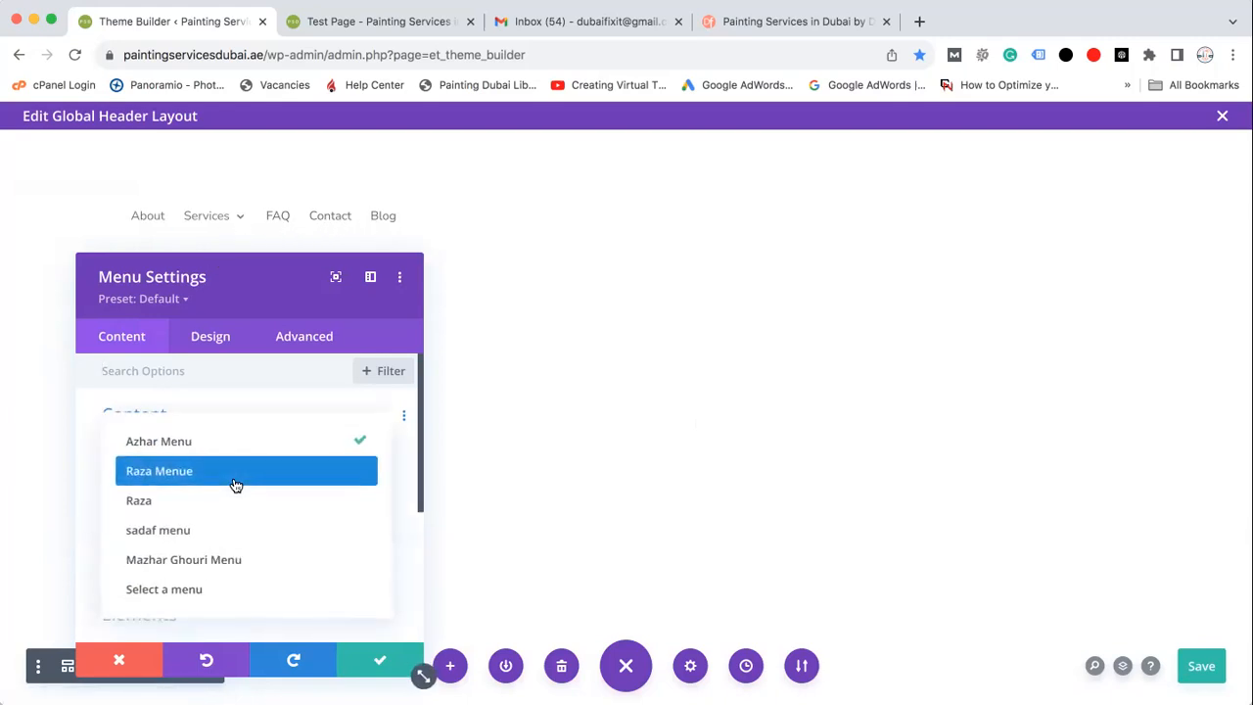
click(229, 561)
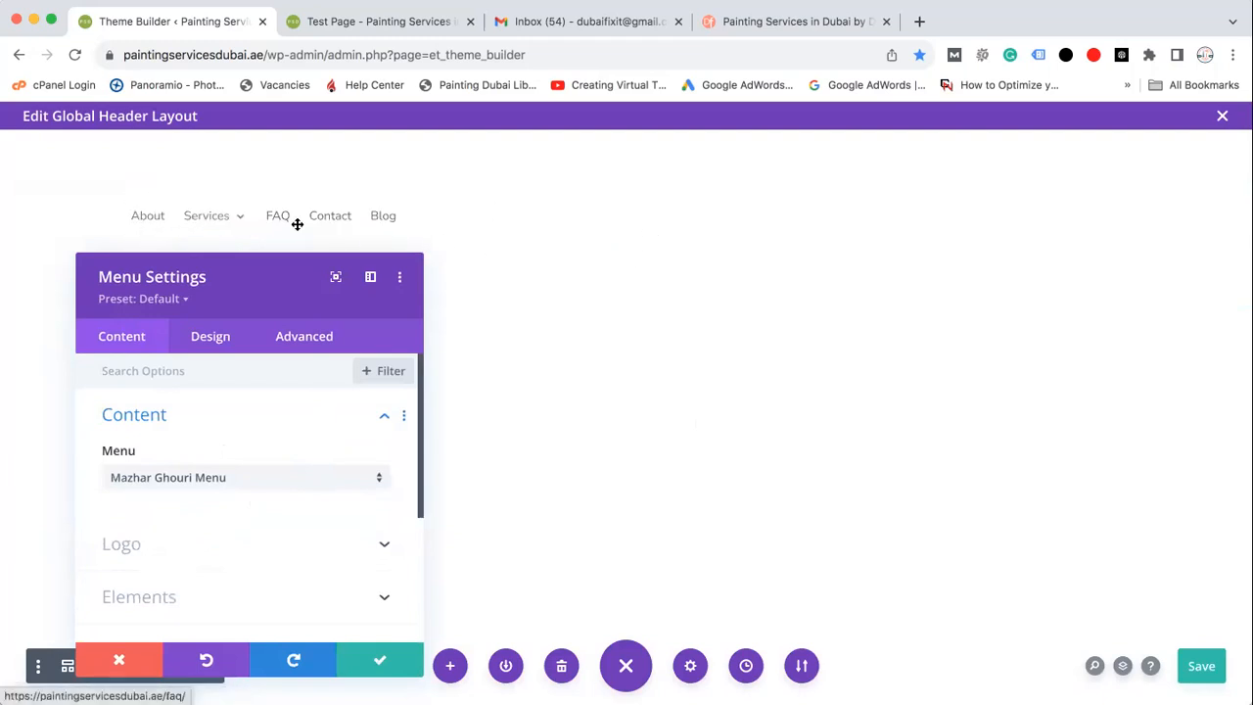
click(261, 550)
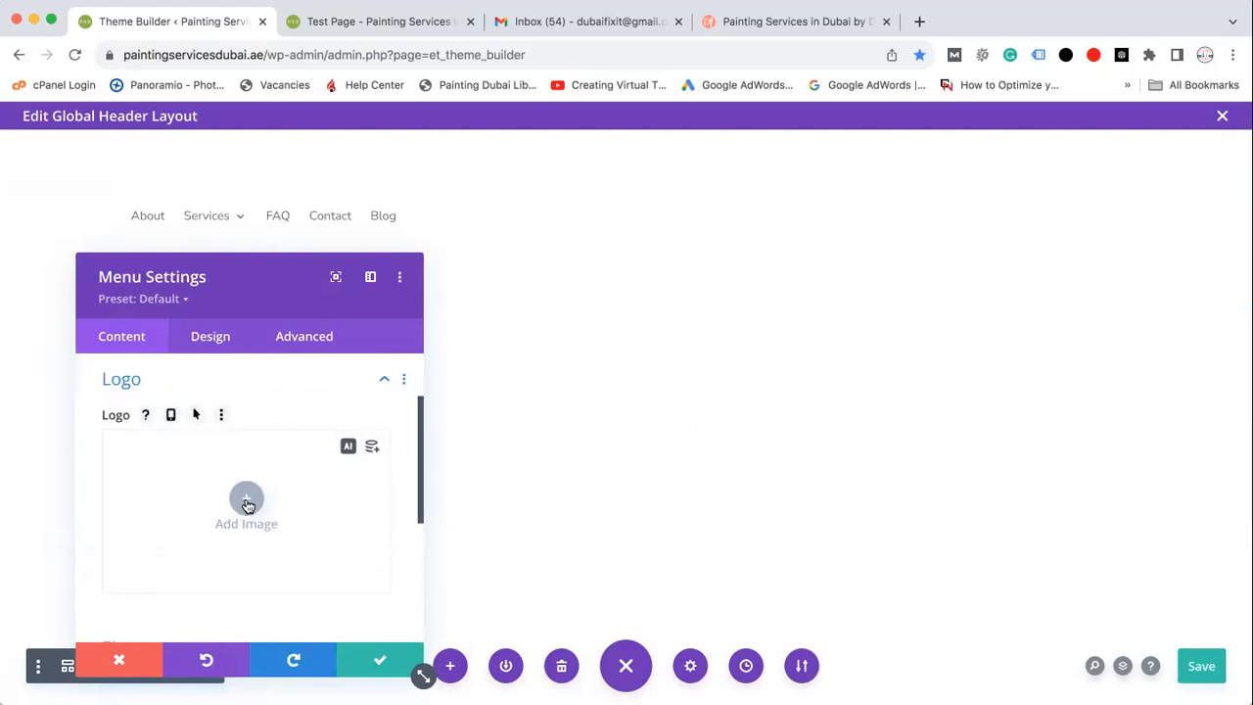
click(248, 503)
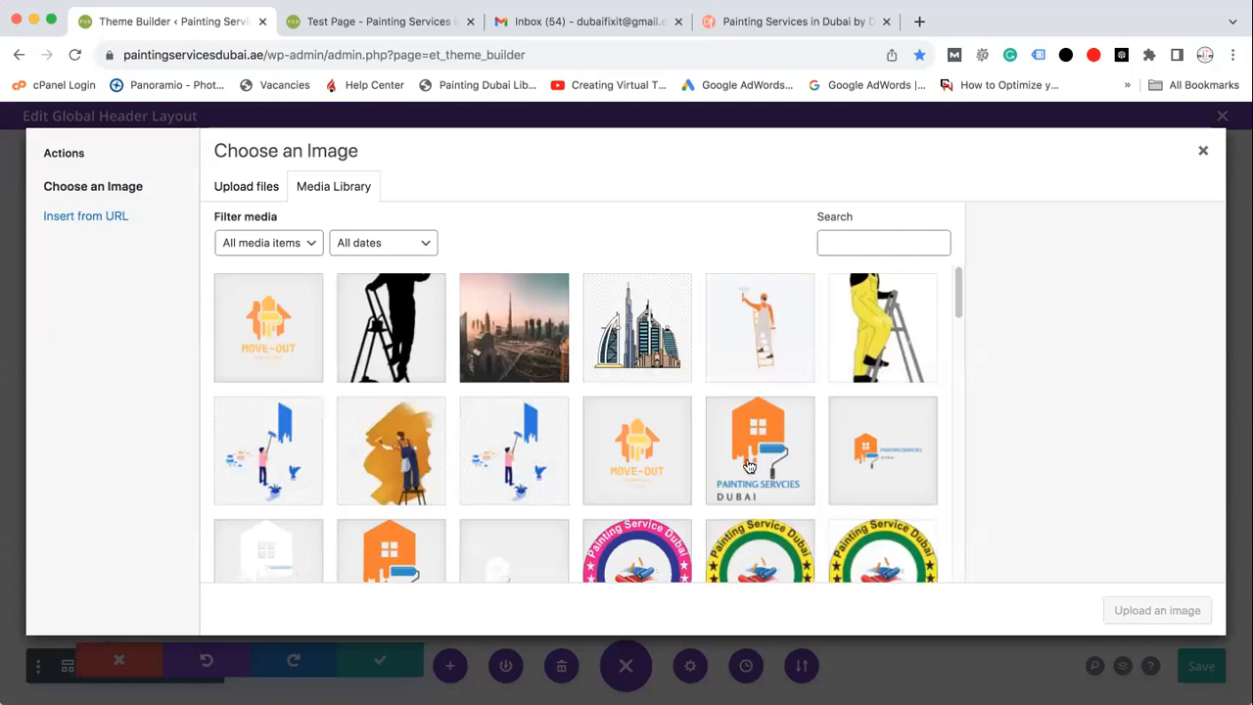
drag(961, 284, 960, 309)
click(281, 443)
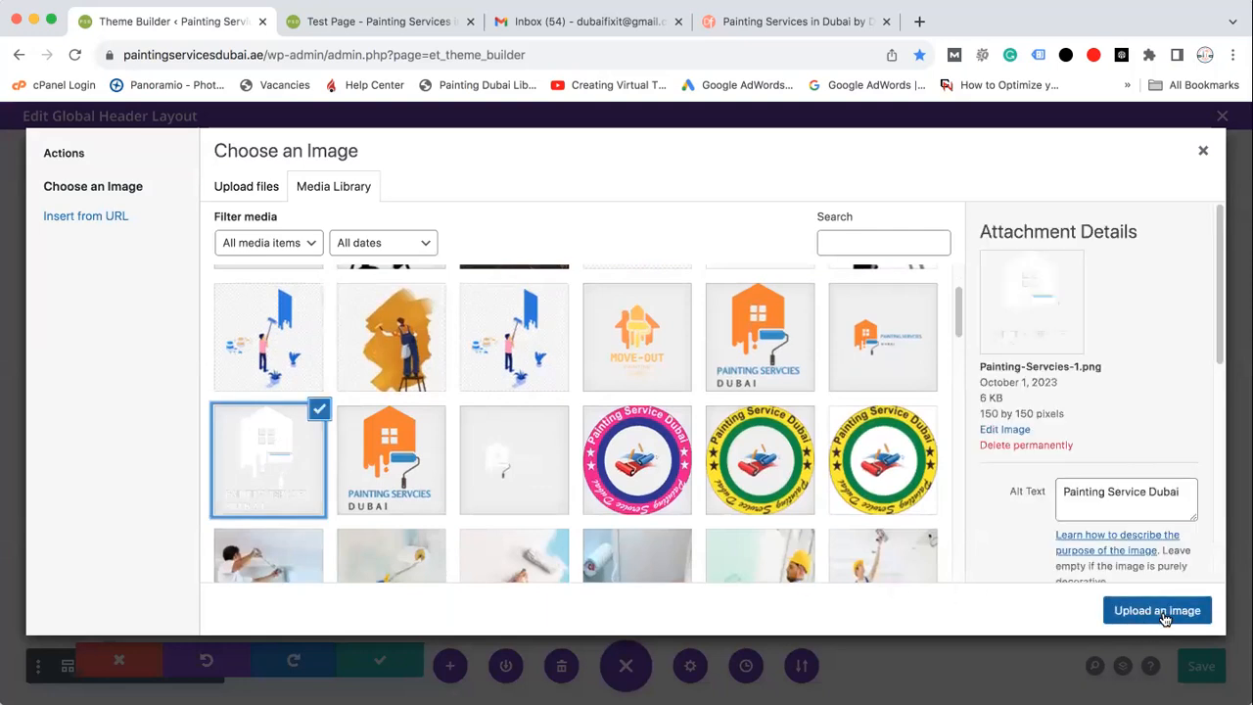
click(1157, 611)
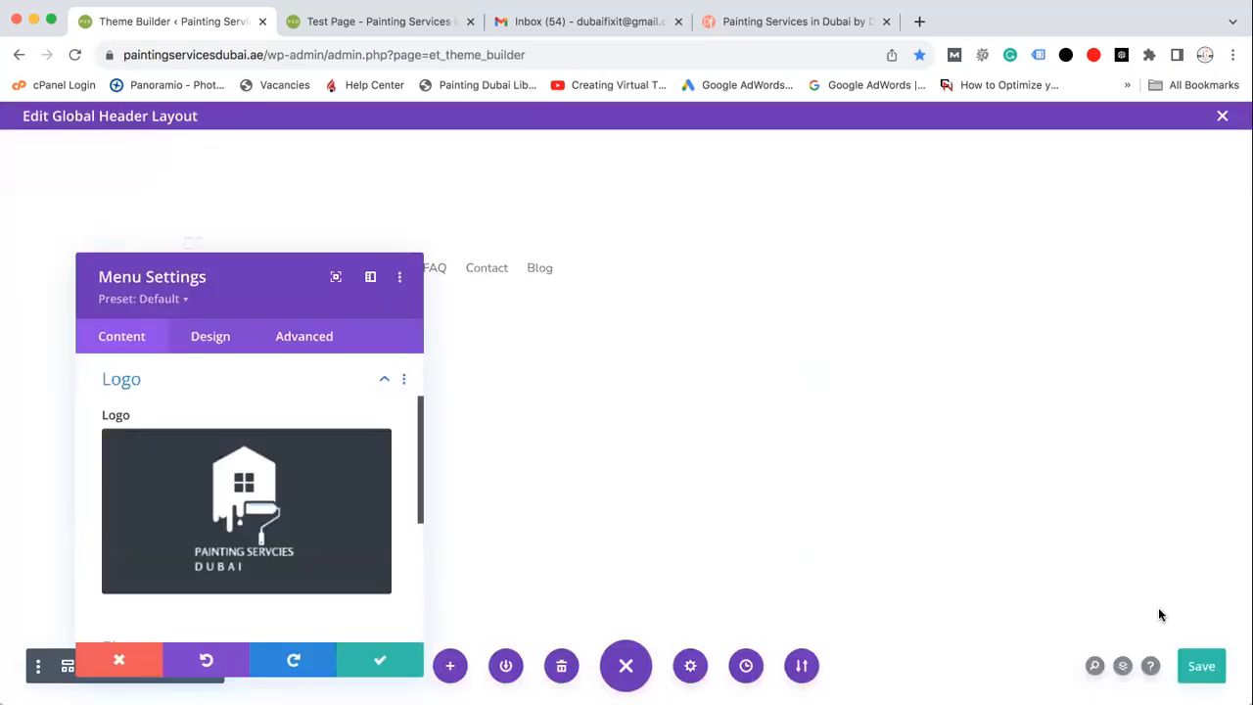
click(383, 665)
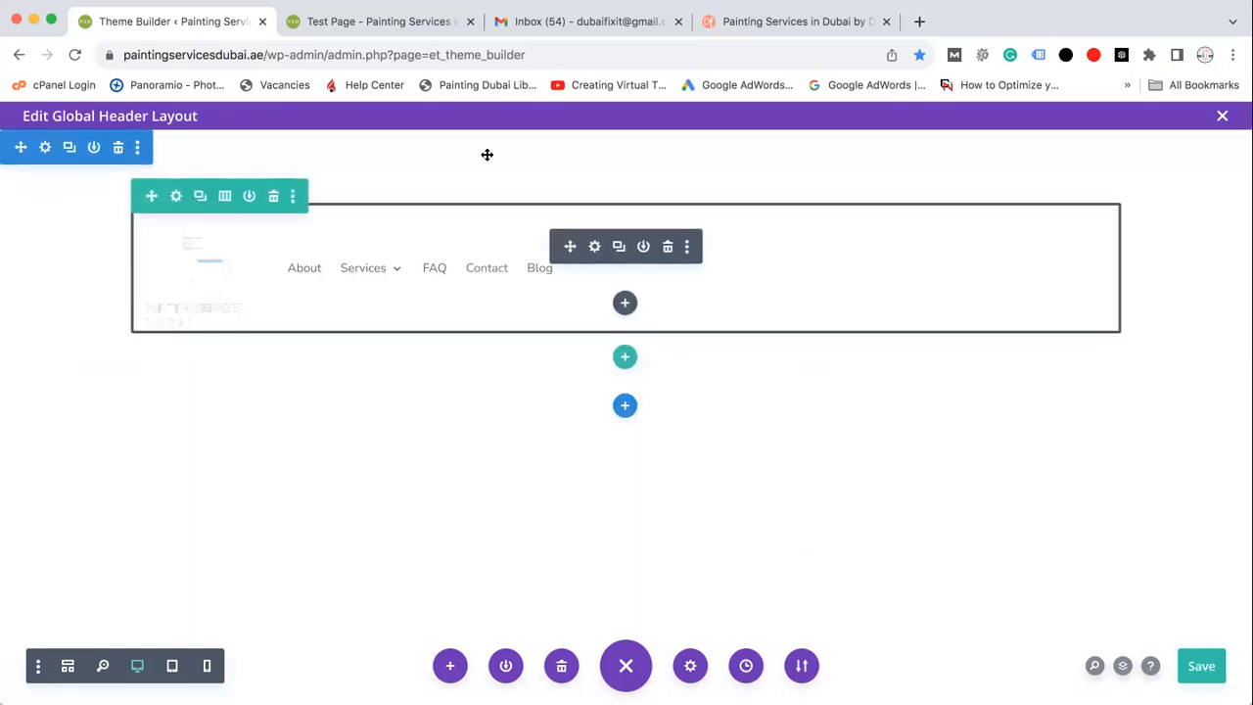
click(45, 148)
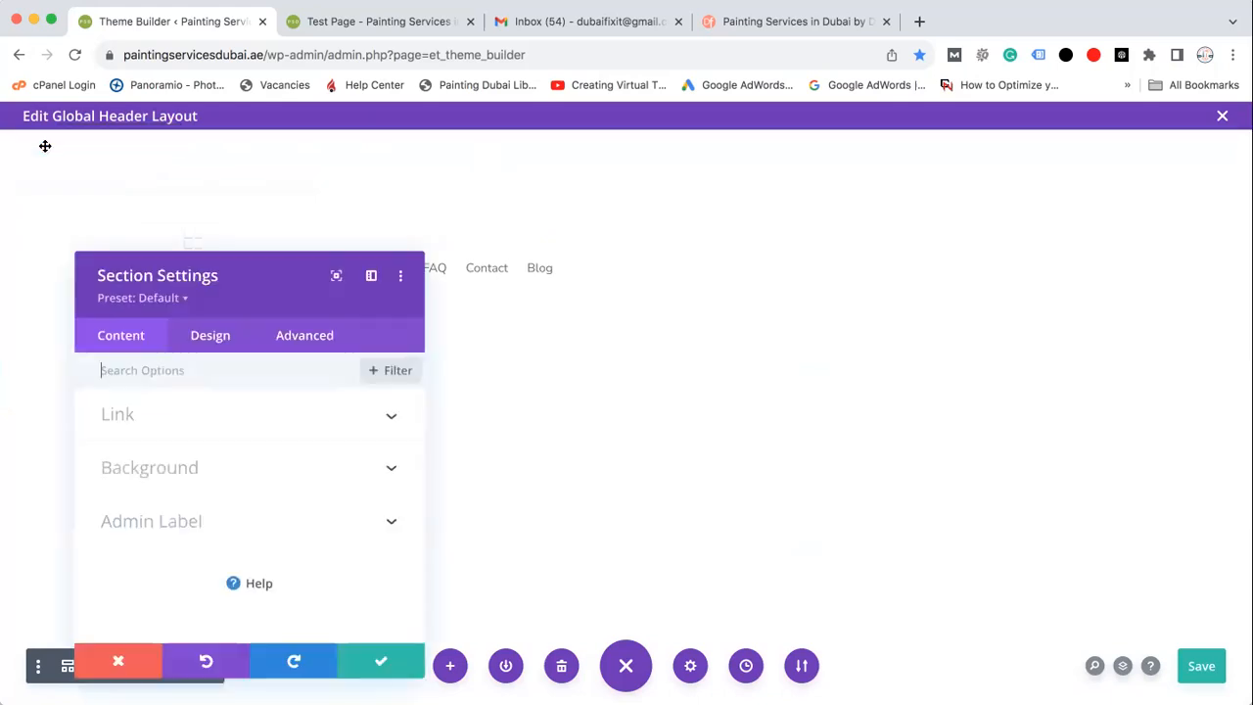
click(344, 475)
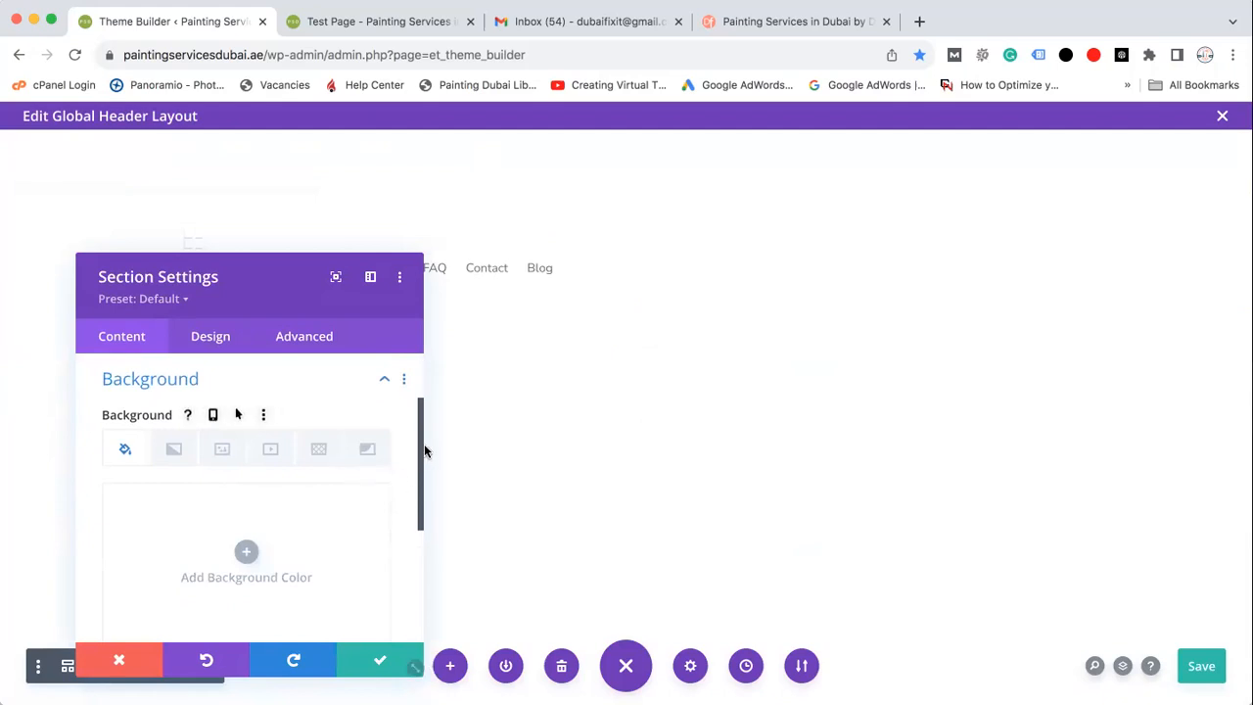
click(246, 551)
drag(418, 443, 418, 496)
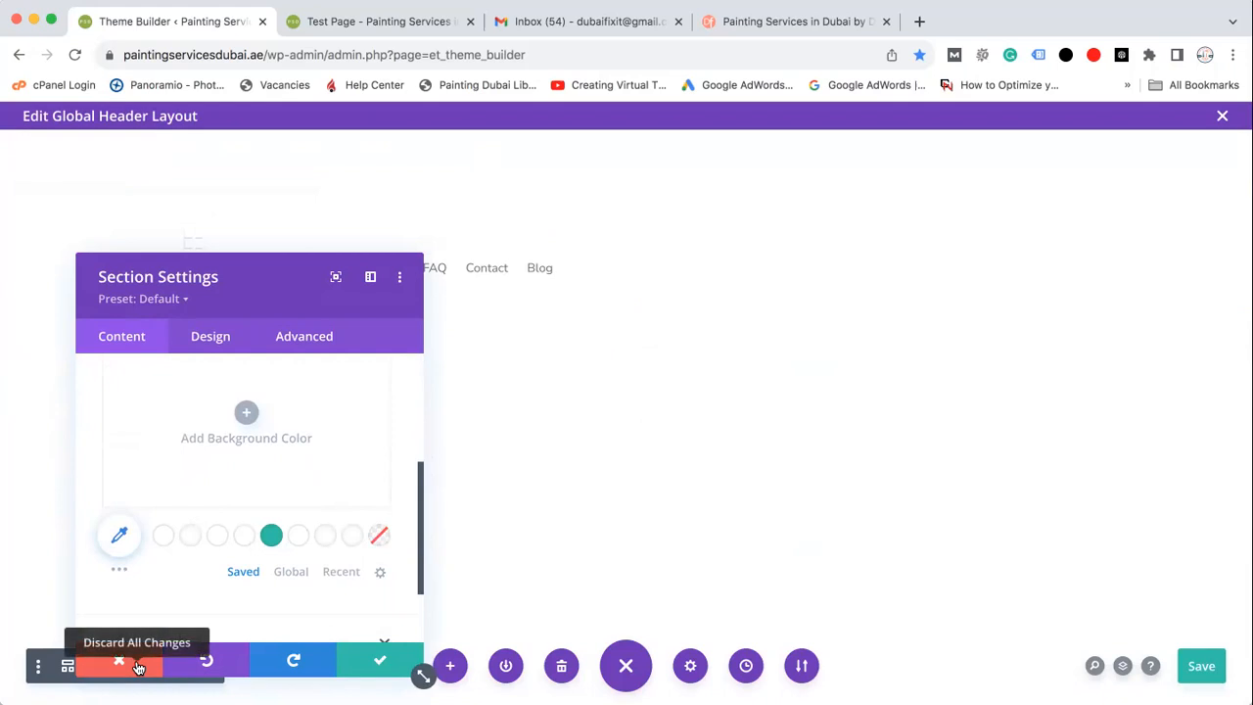
click(271, 537)
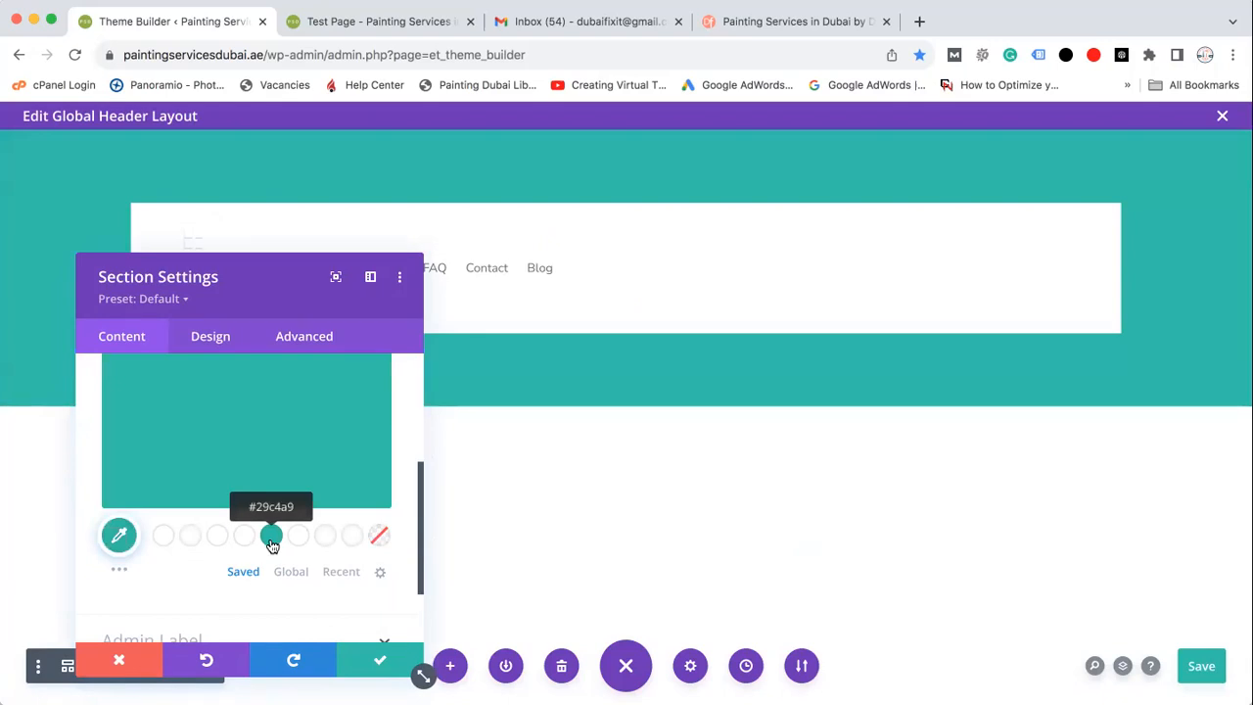
click(147, 668)
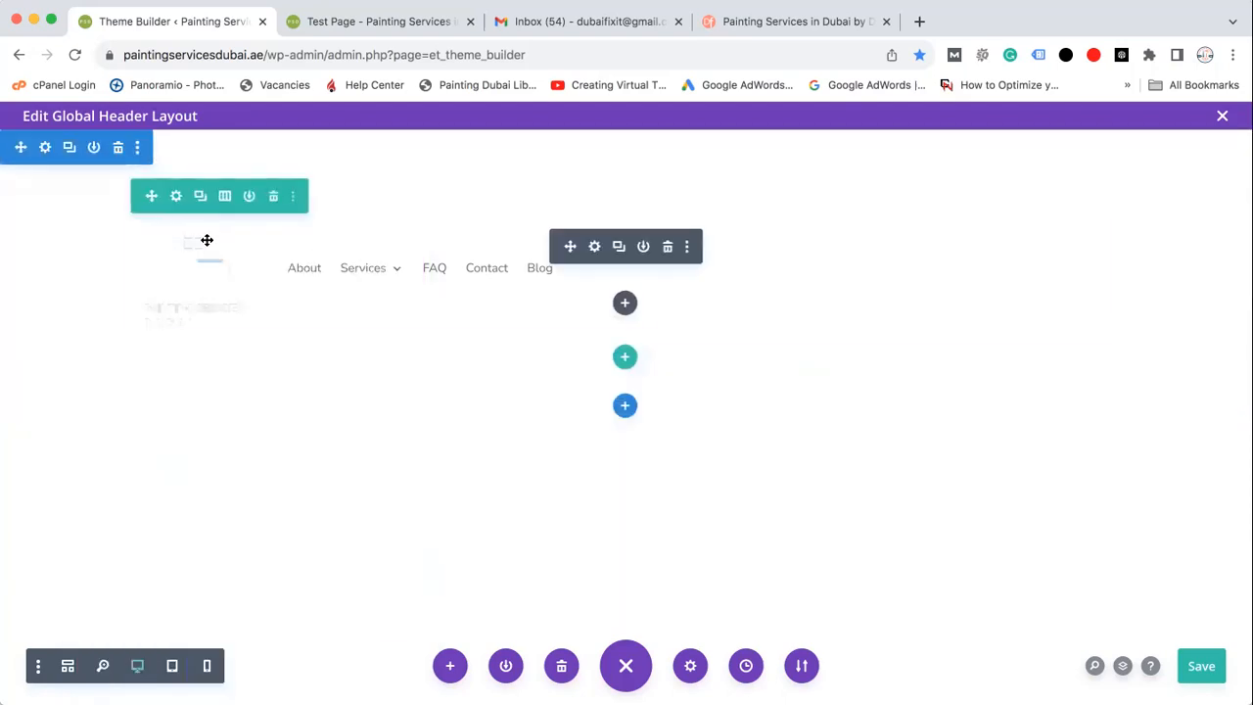
Step: Set the background color of the row holding the menu to the saved teal #29c4a9
click(176, 198)
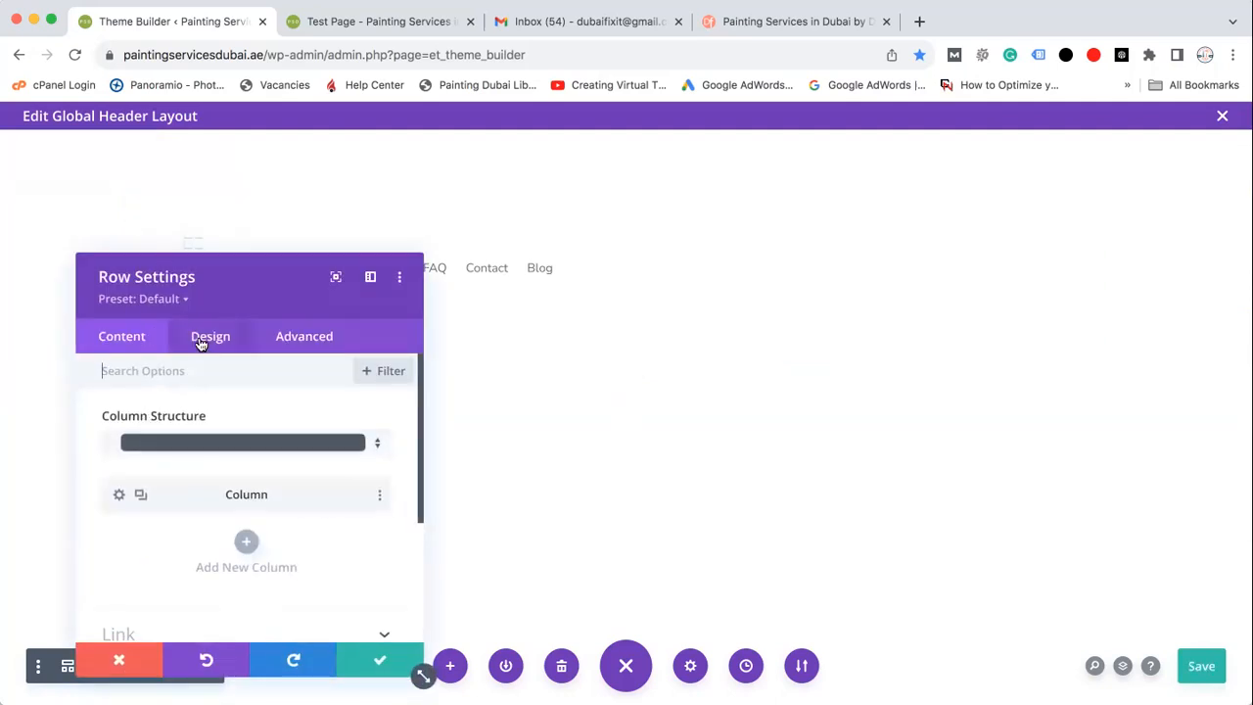
drag(209, 274, 226, 159)
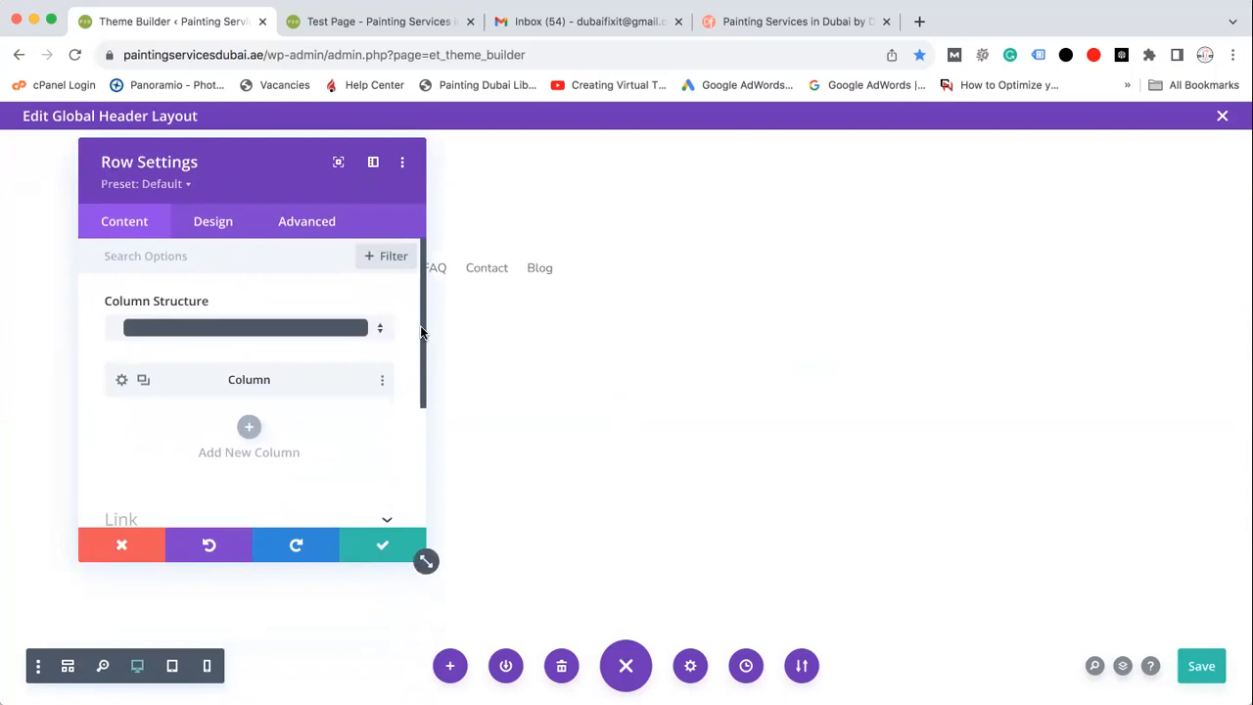
scroll(424, 332, down, 3)
click(358, 401)
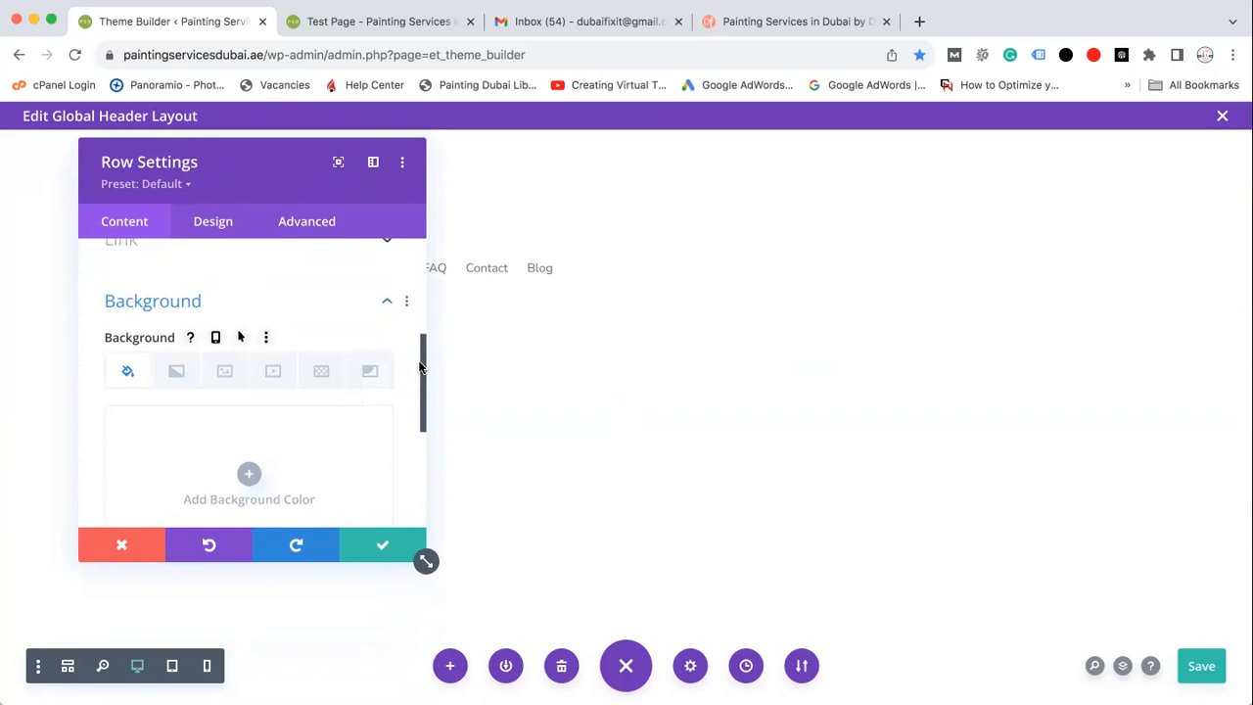
scroll(425, 391, down, 2)
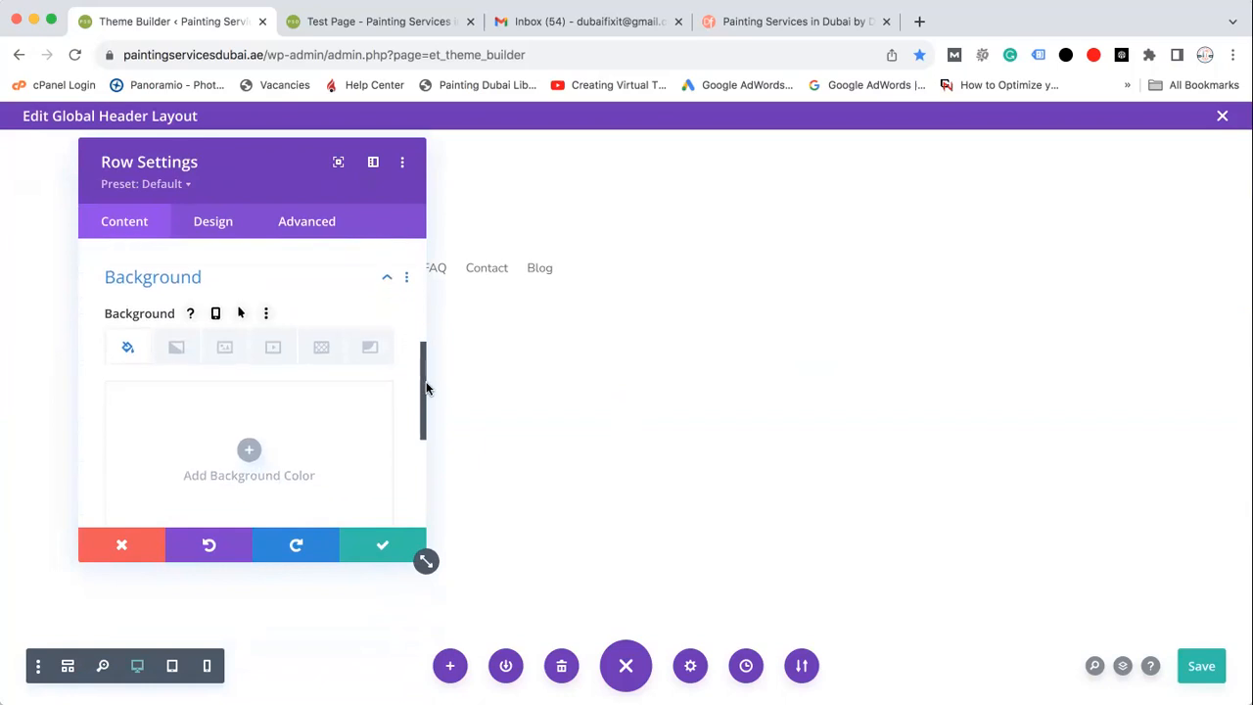
click(273, 500)
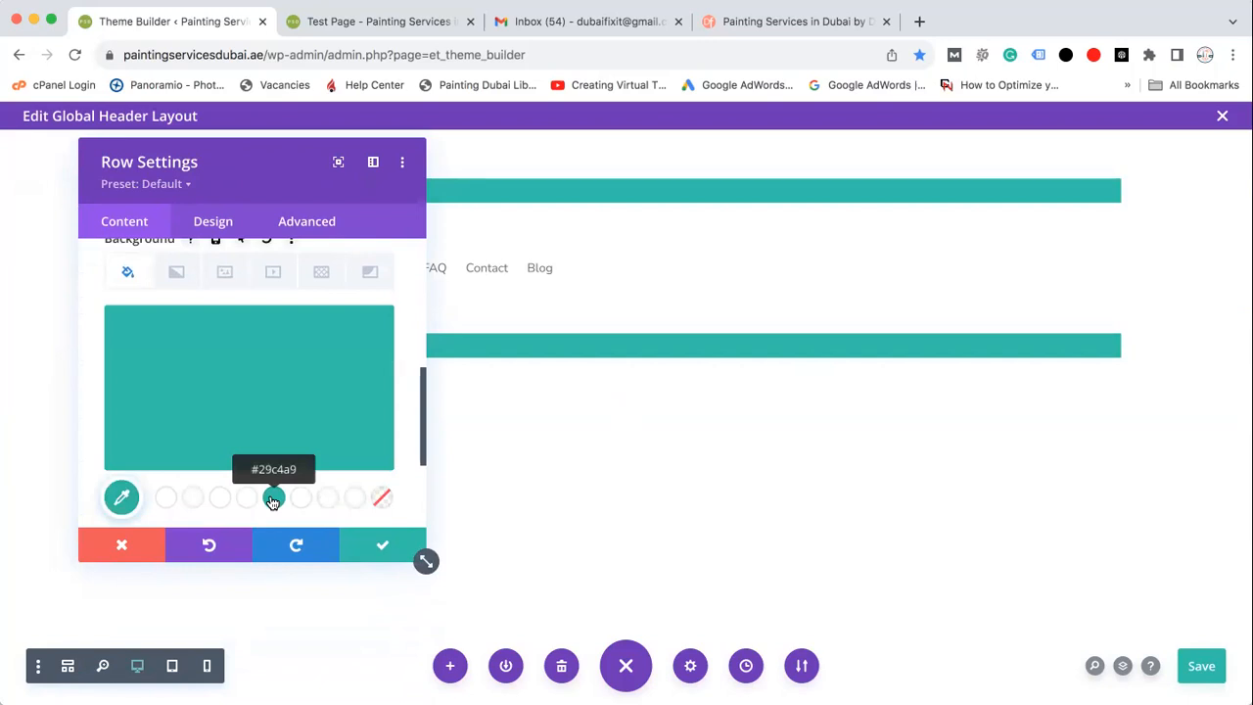
click(382, 546)
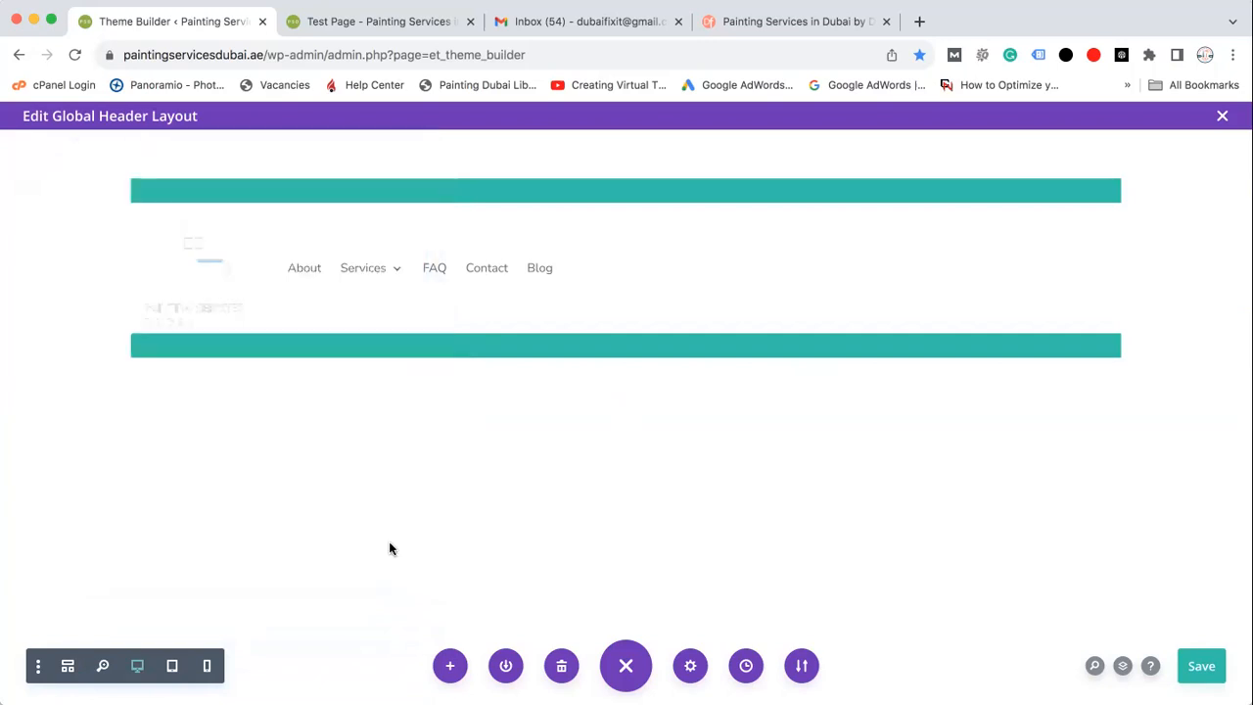
Step: Set the header section's background color to the saved teal #29c4a9
click(47, 147)
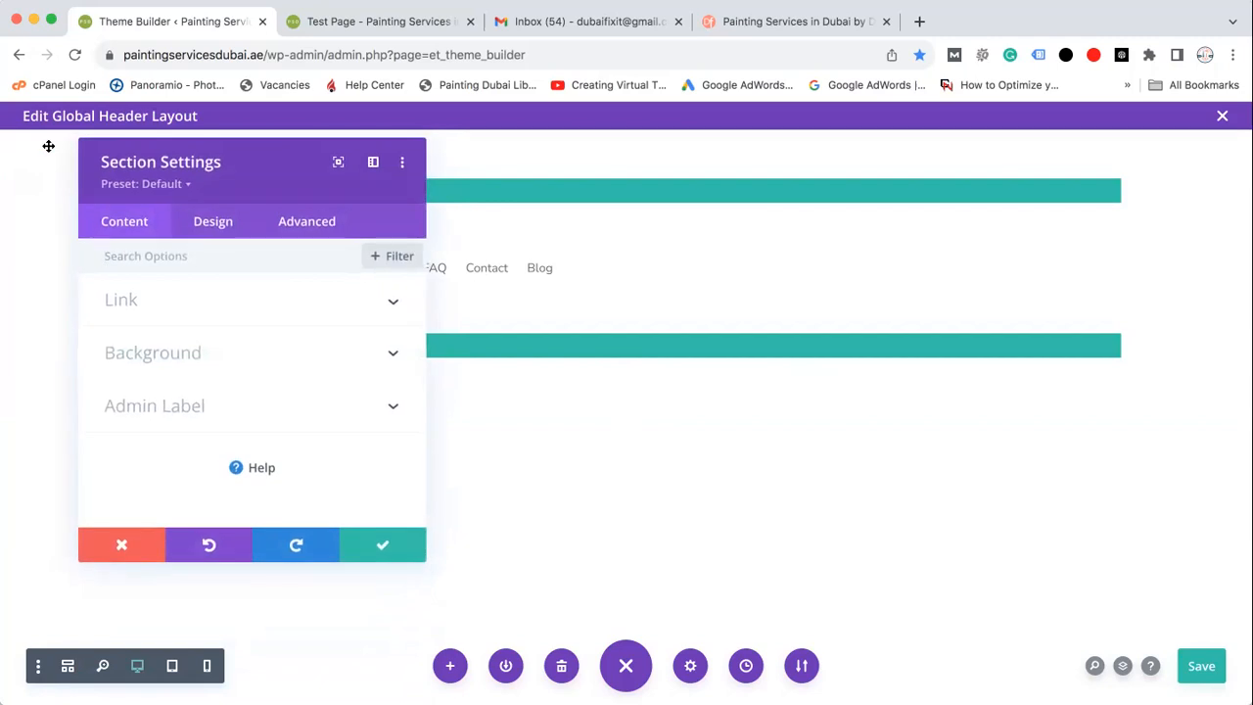
click(216, 355)
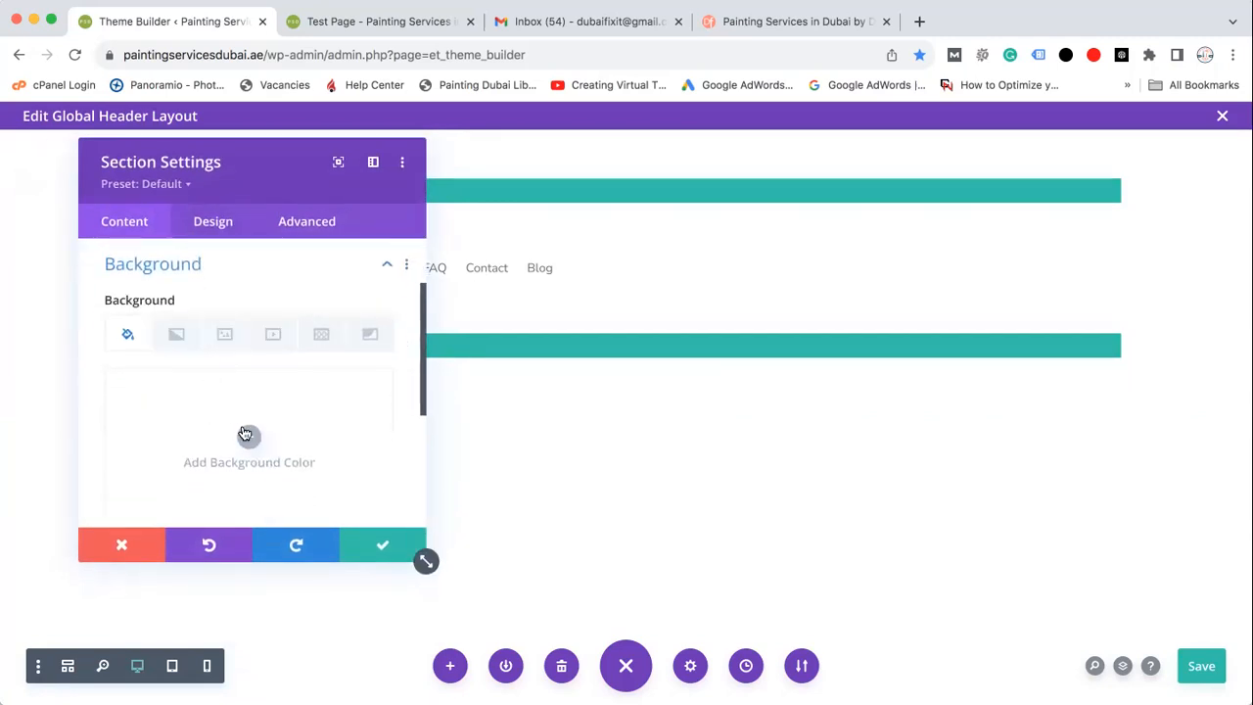
click(244, 433)
click(420, 360)
drag(421, 360, 422, 418)
click(274, 436)
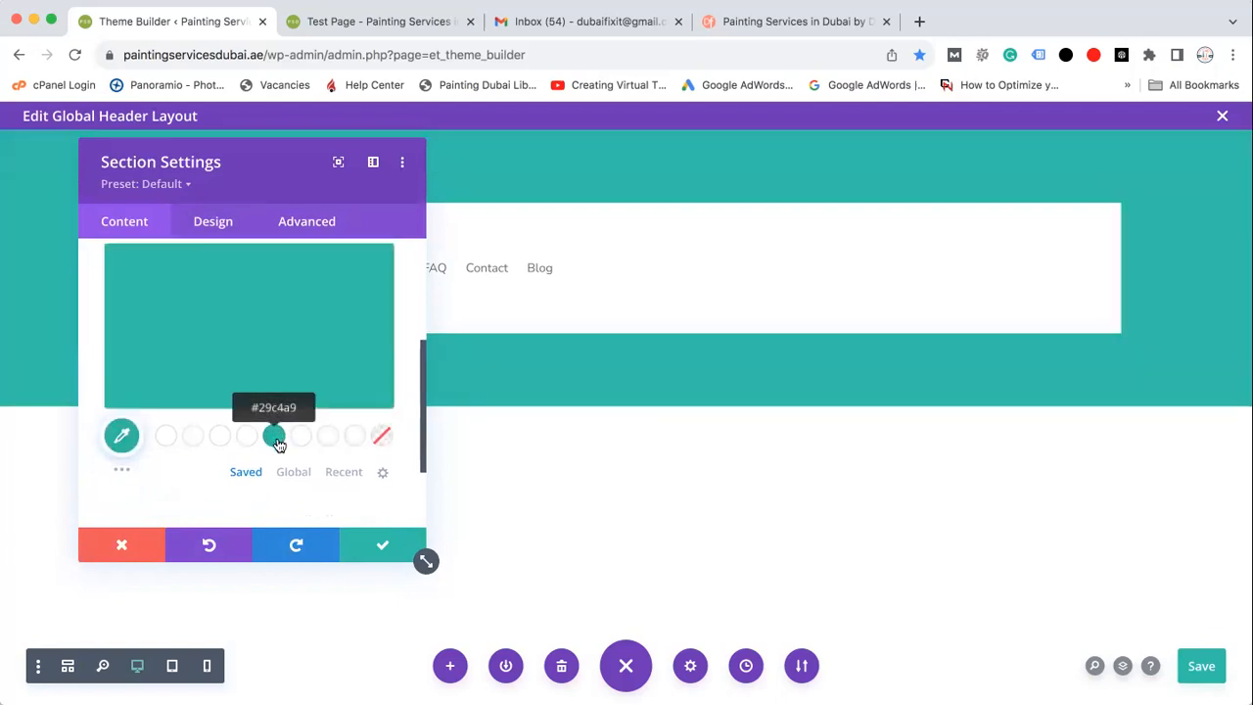
click(382, 544)
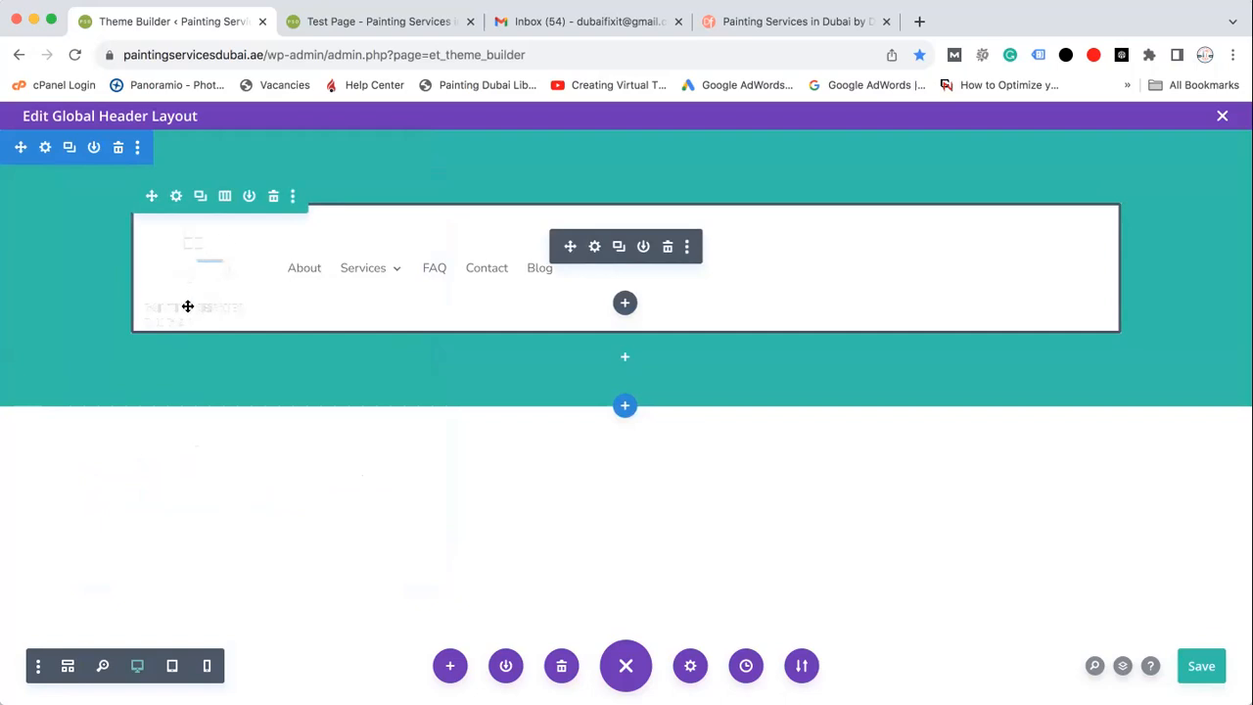
Step: Set the background color of the row's column to the saved teal #29c4a9 and save the row settings
click(177, 198)
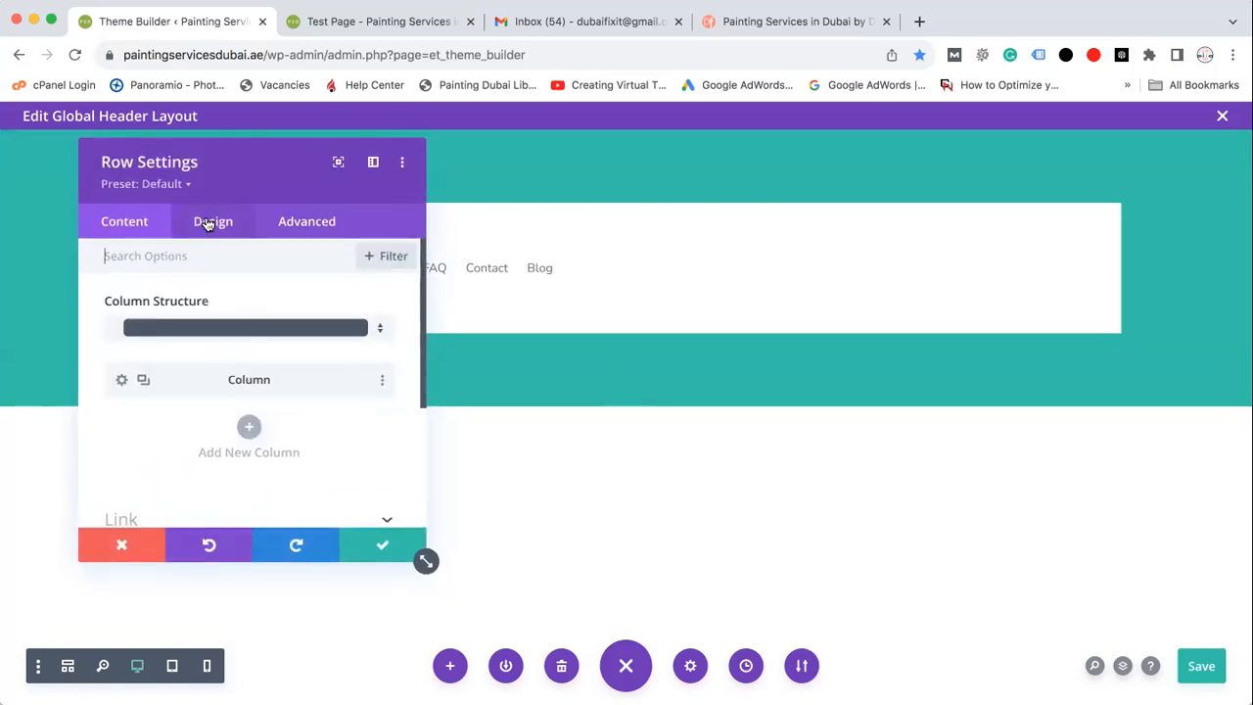
click(121, 379)
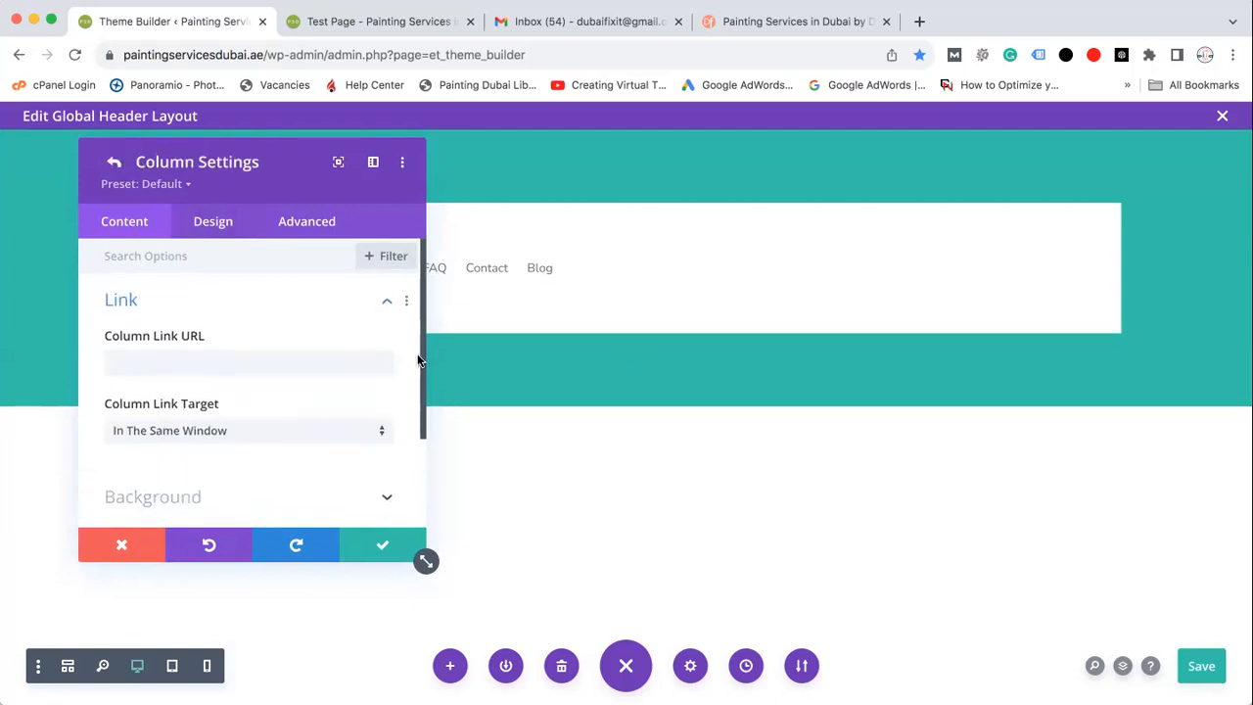
scroll(422, 380, down, 2)
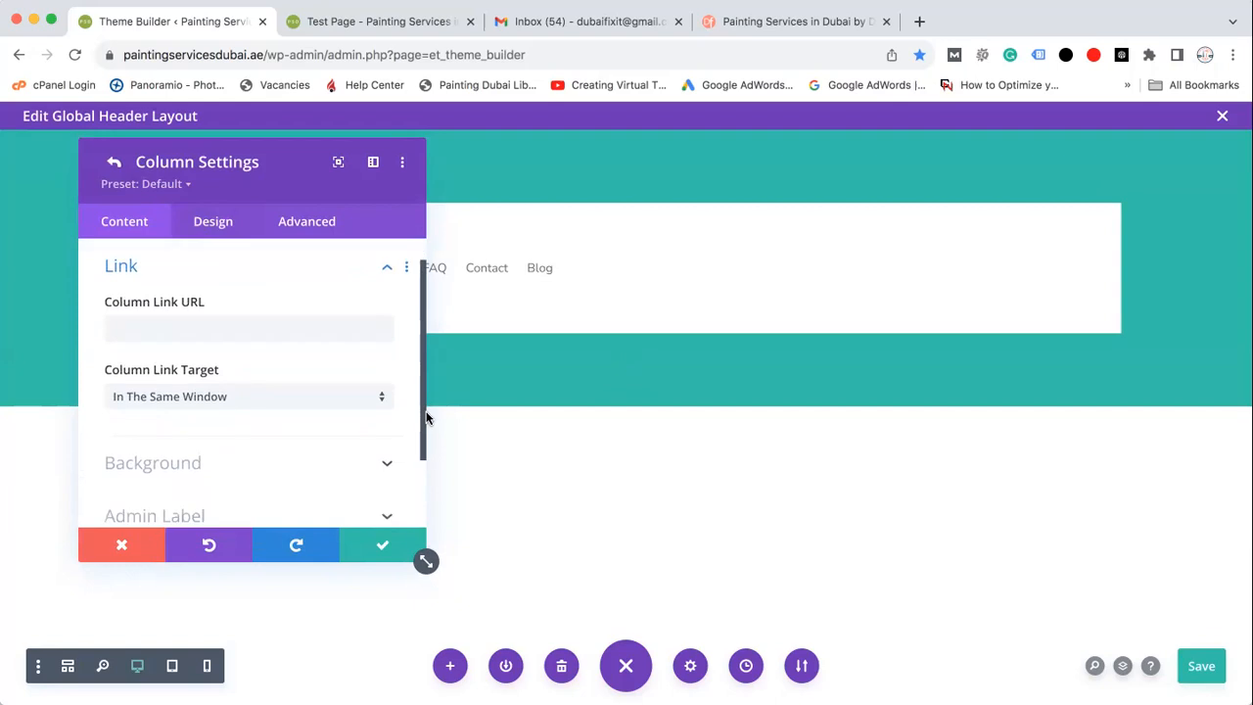
click(341, 423)
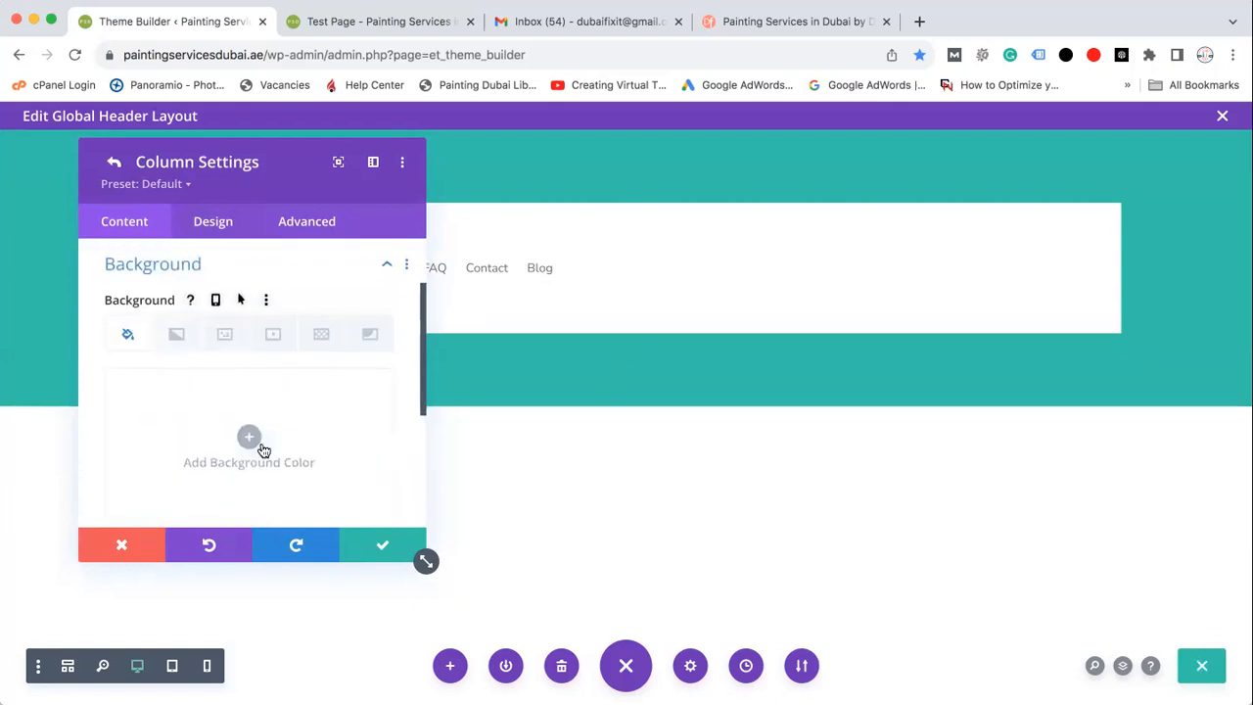
click(249, 433)
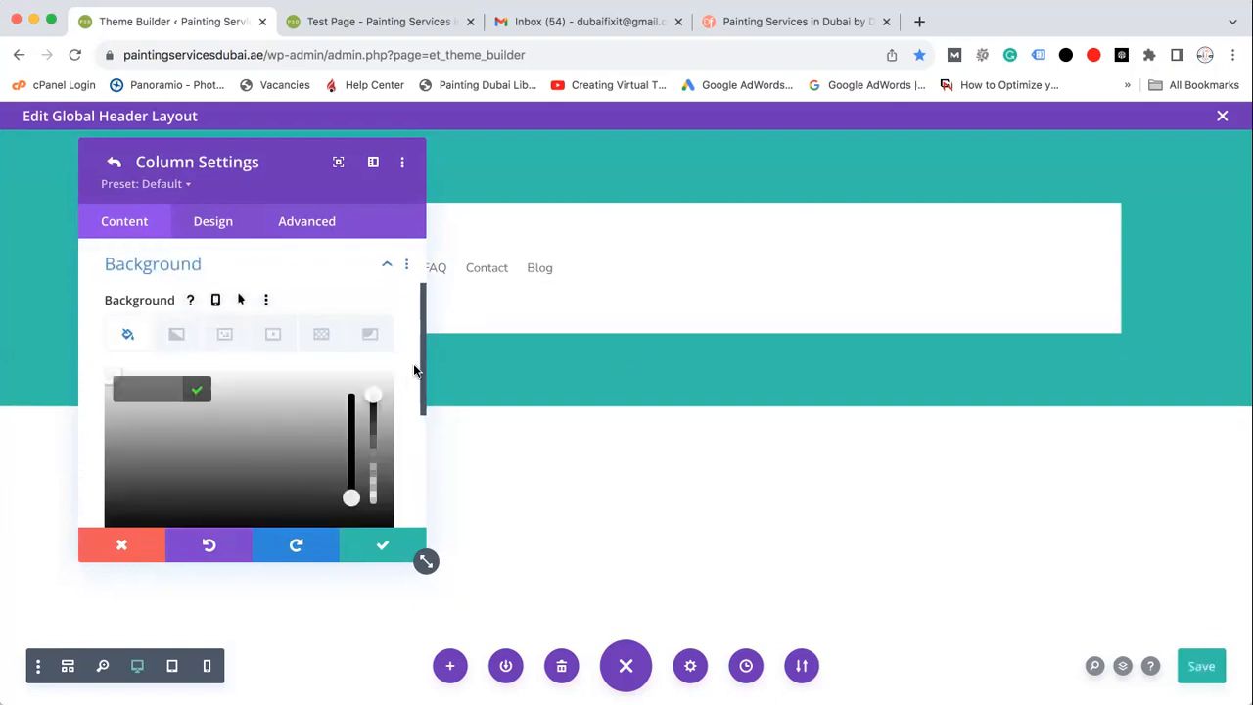
drag(421, 366, 411, 441)
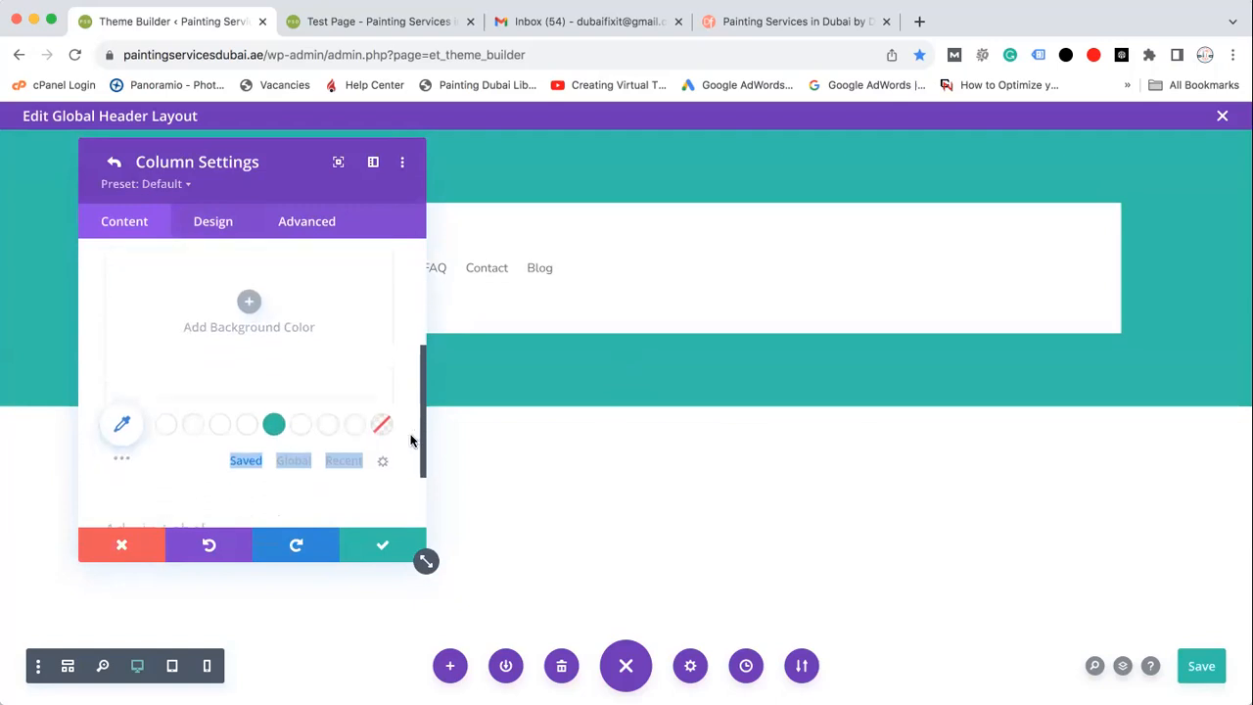
click(274, 424)
click(395, 548)
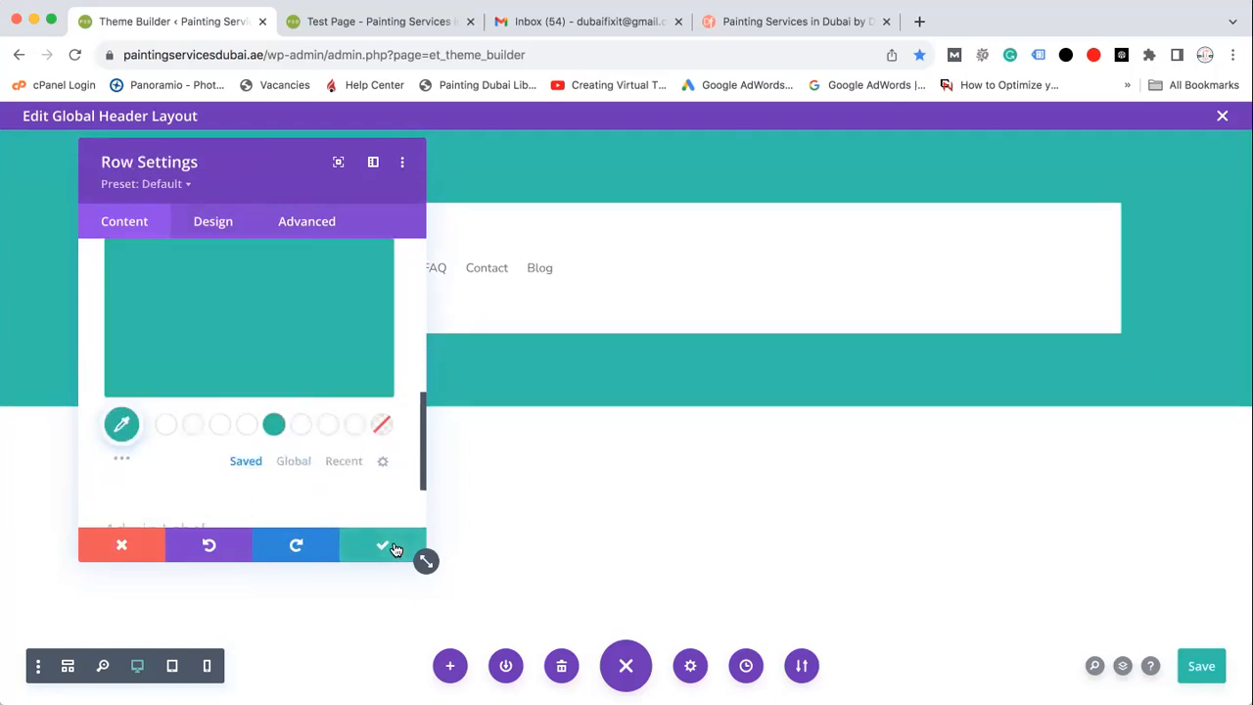
click(395, 548)
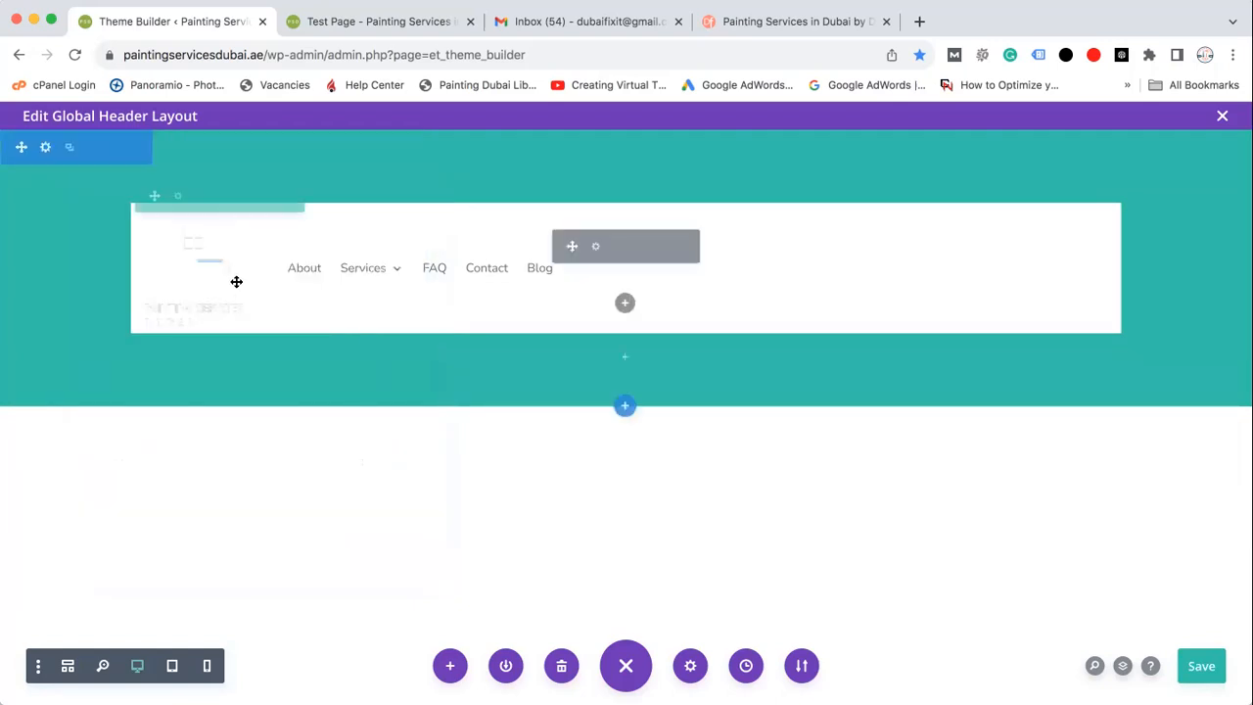
Step: Remove the white background color from the menu module and save the module settings
click(594, 246)
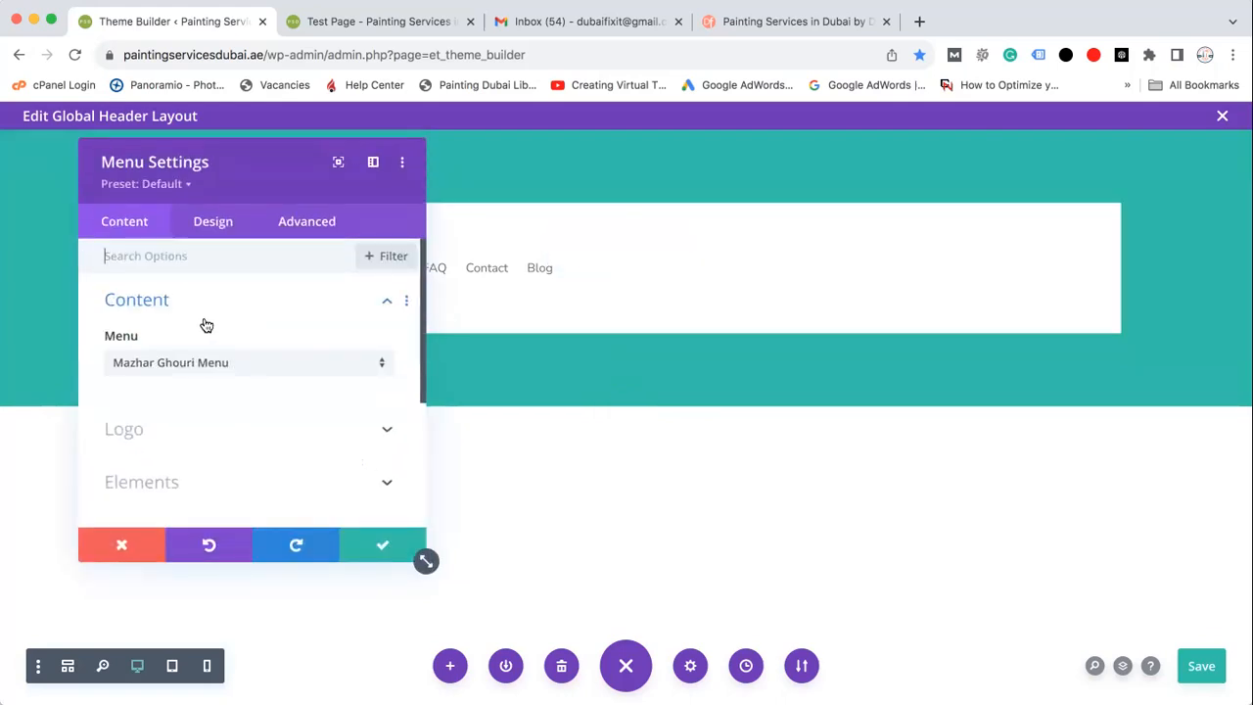
scroll(381, 475, down, 5)
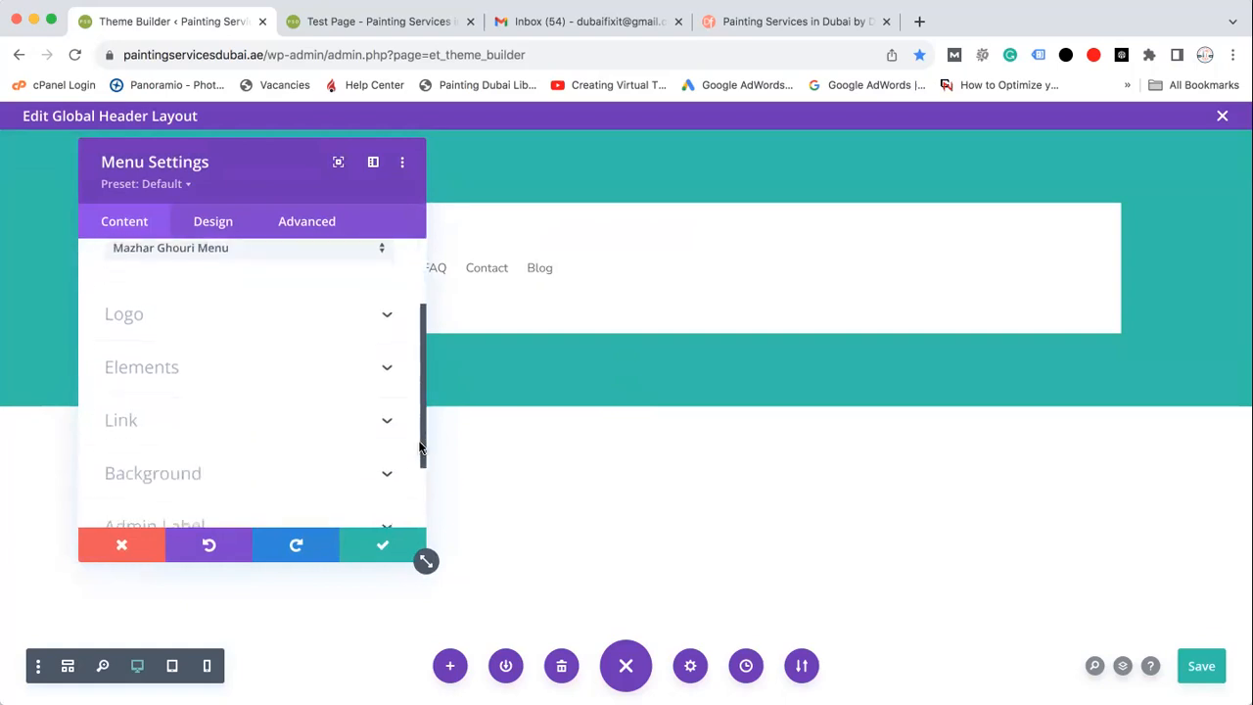
click(358, 428)
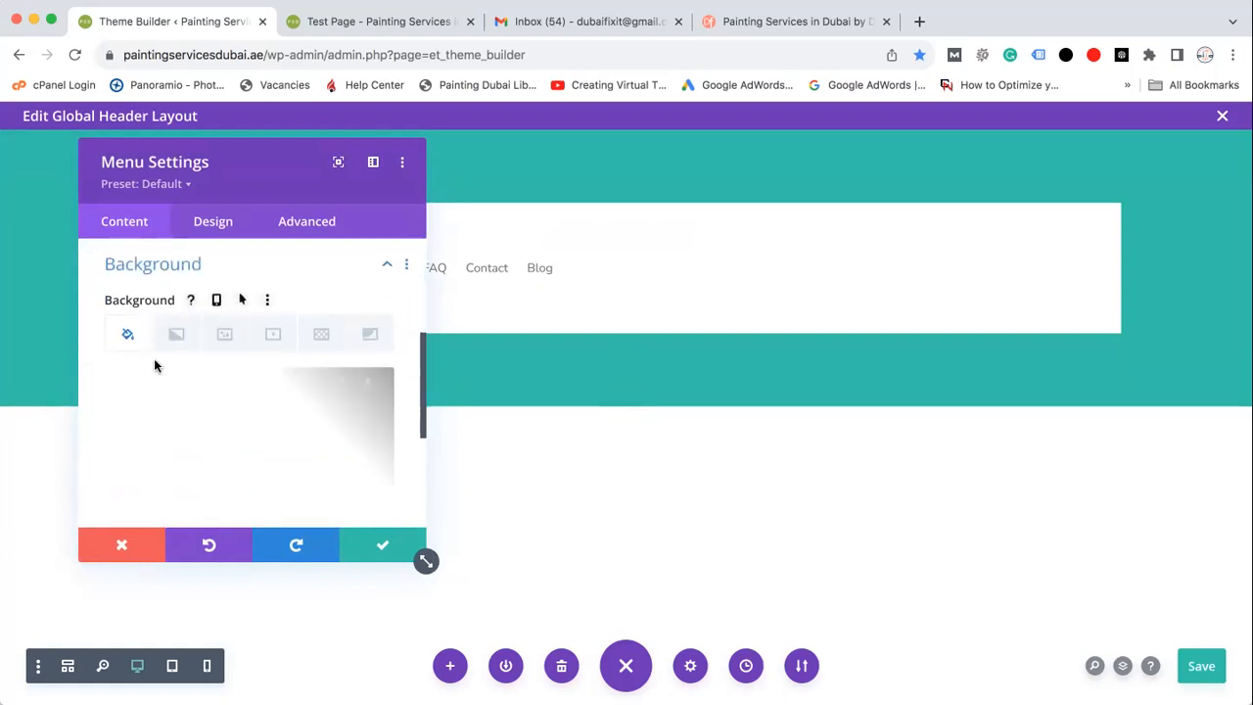
mouse_move(330, 430)
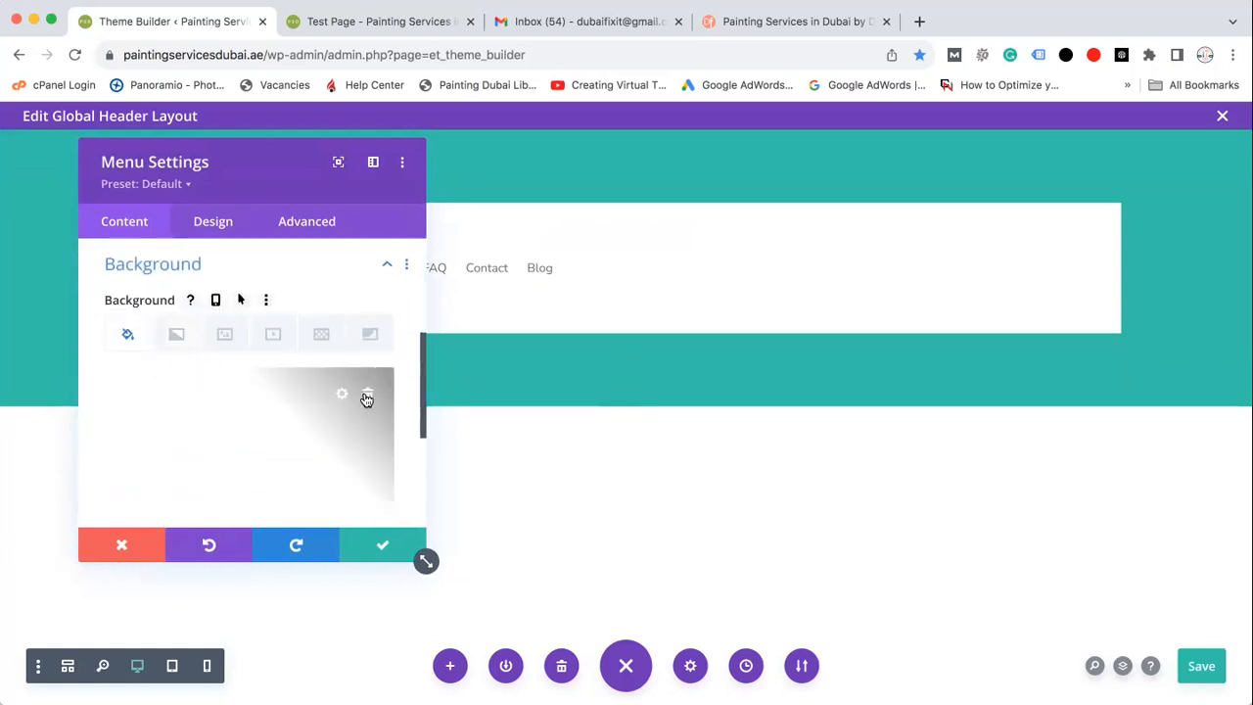
click(369, 397)
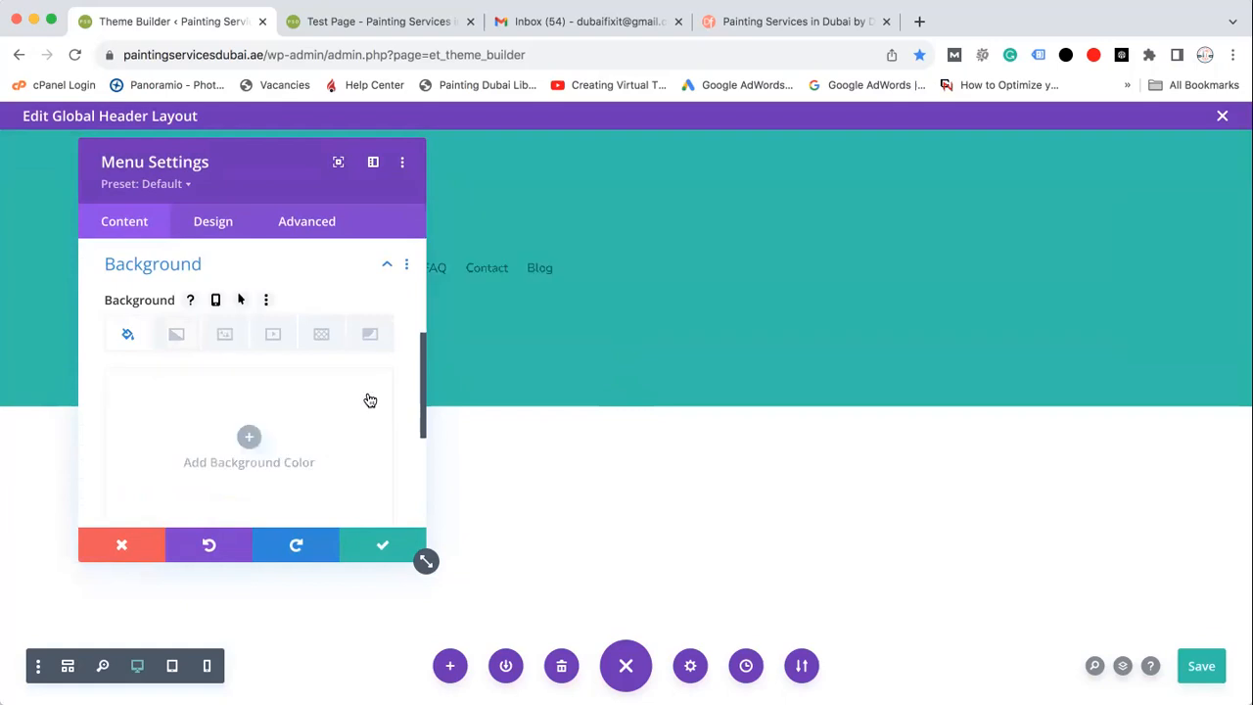
scroll(424, 363, down, 3)
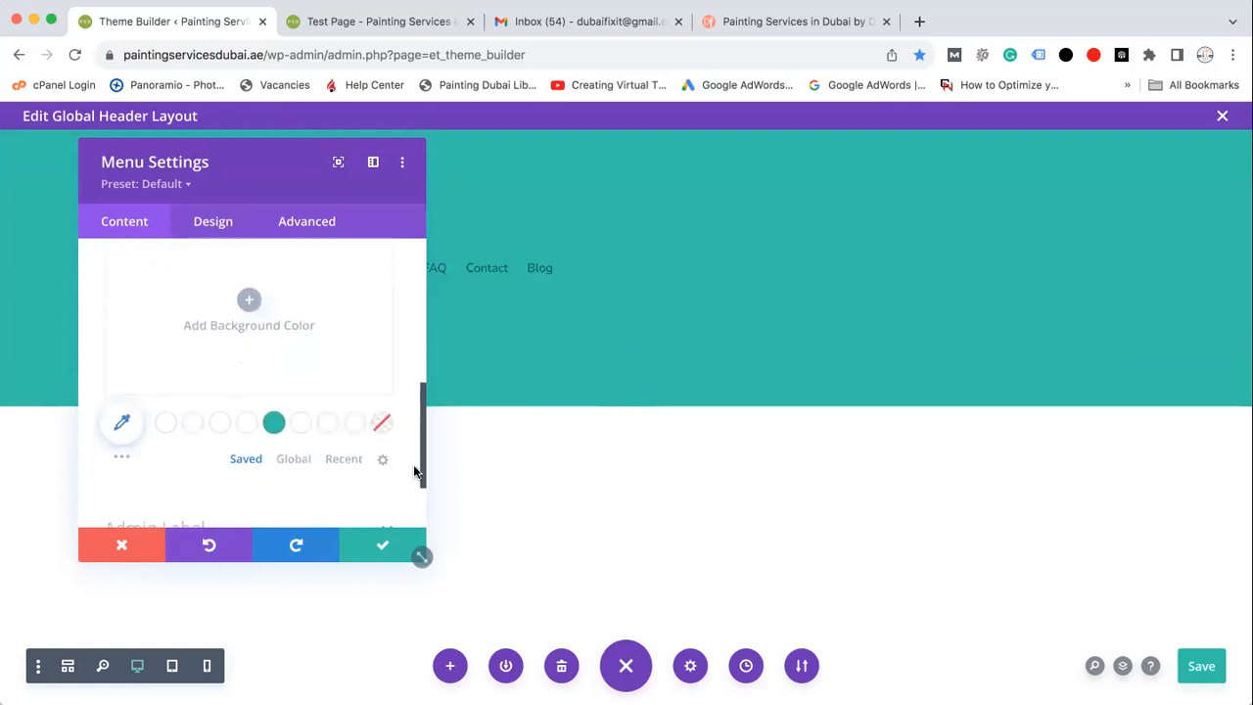
click(383, 551)
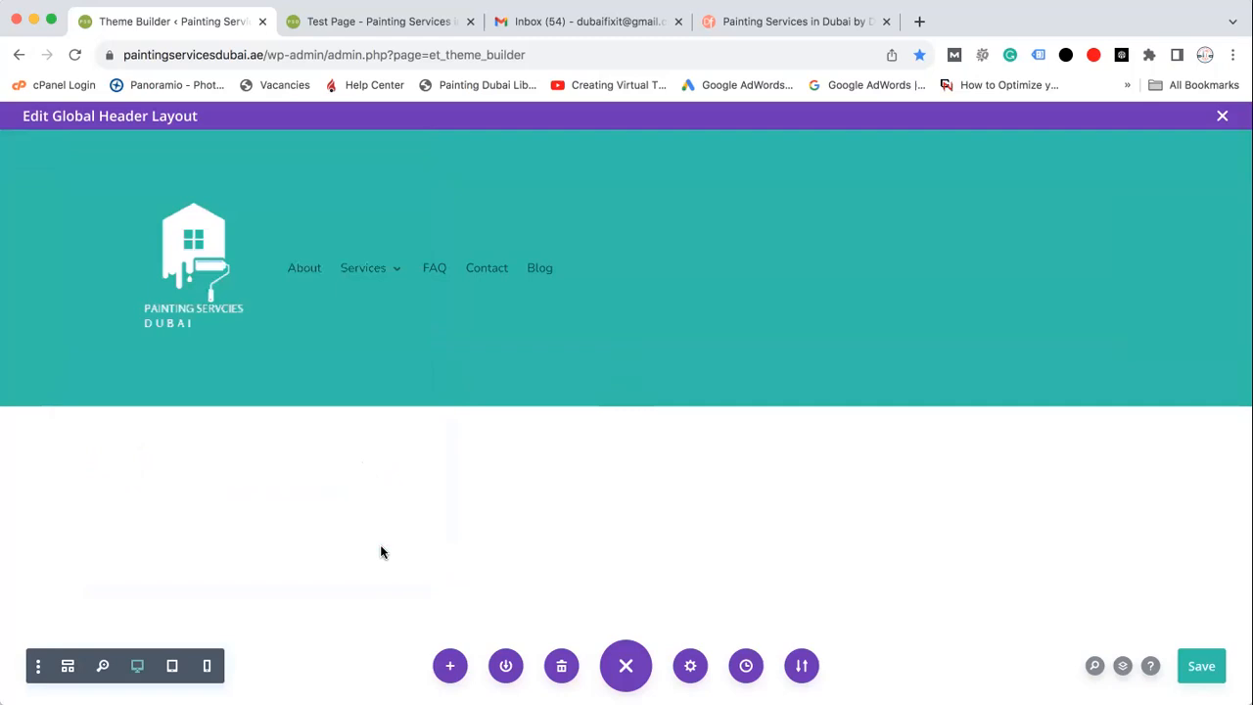
Step: Collapse the header section's top and bottom padding to zero
mouse_move(246, 244)
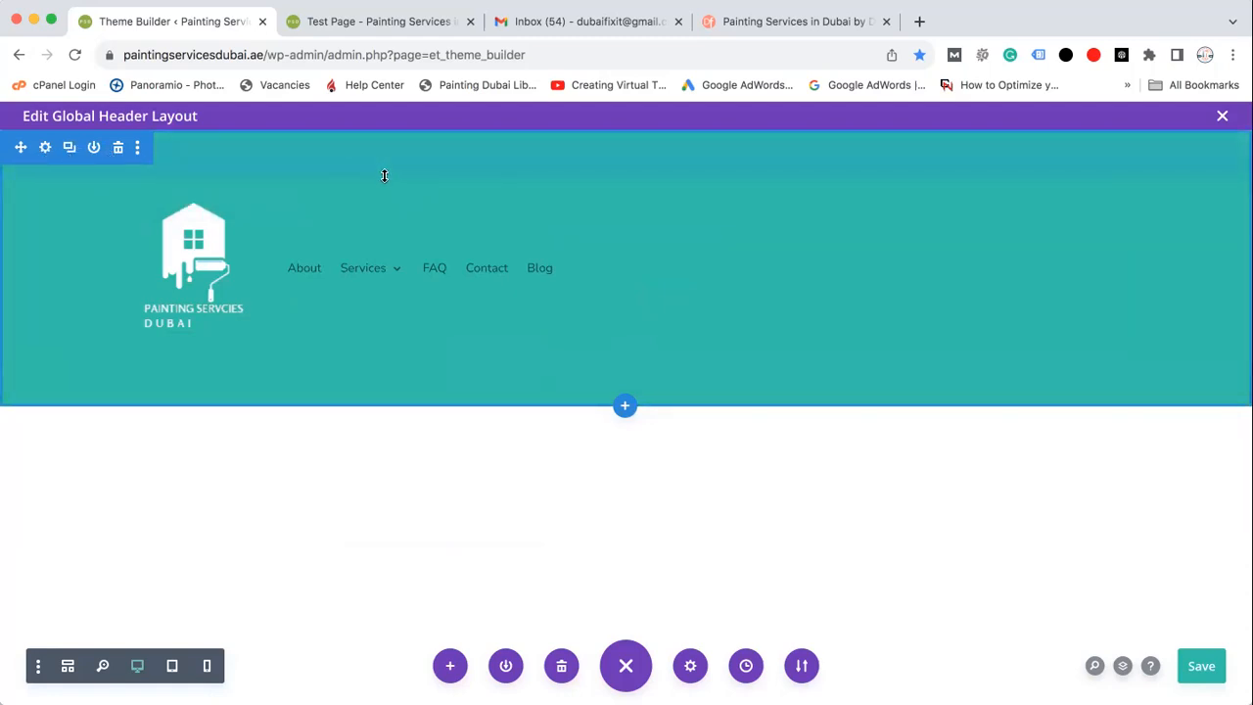
drag(384, 176, 374, 111)
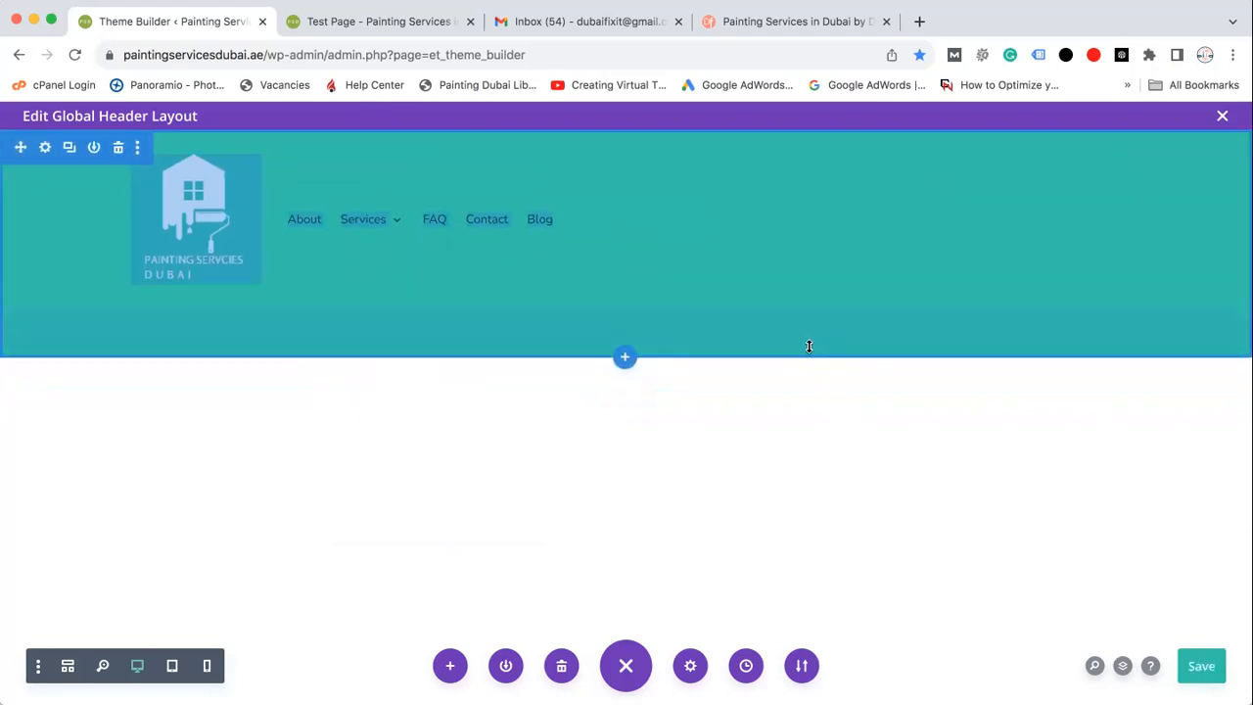
drag(808, 346, 811, 266)
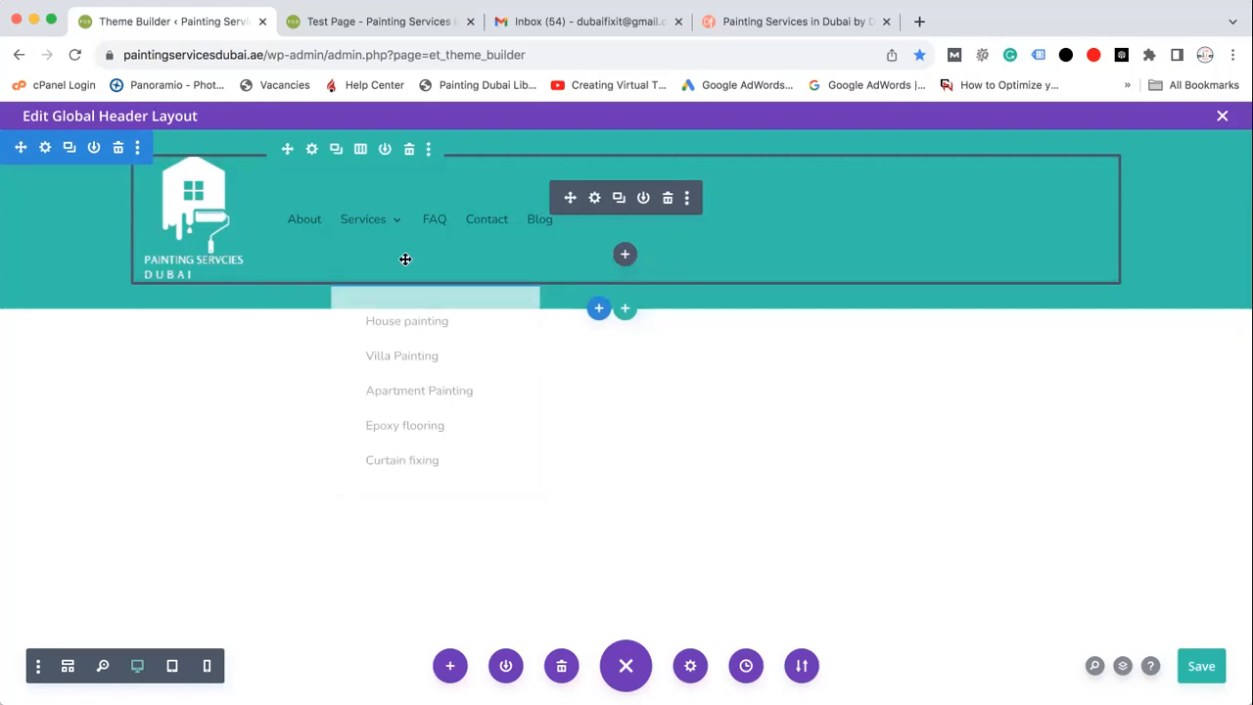
Step: Shrink the row's top and bottom padding to almost nothing and save the header layout
mouse_move(404, 233)
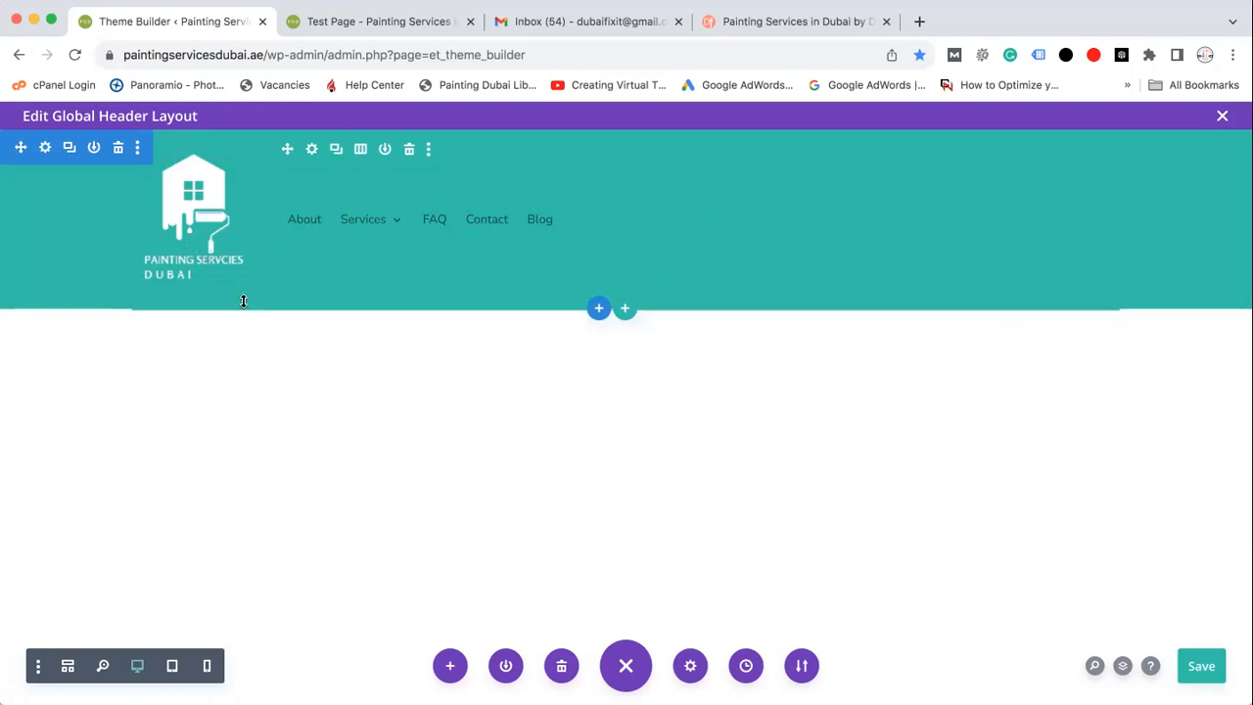
drag(244, 290, 245, 264)
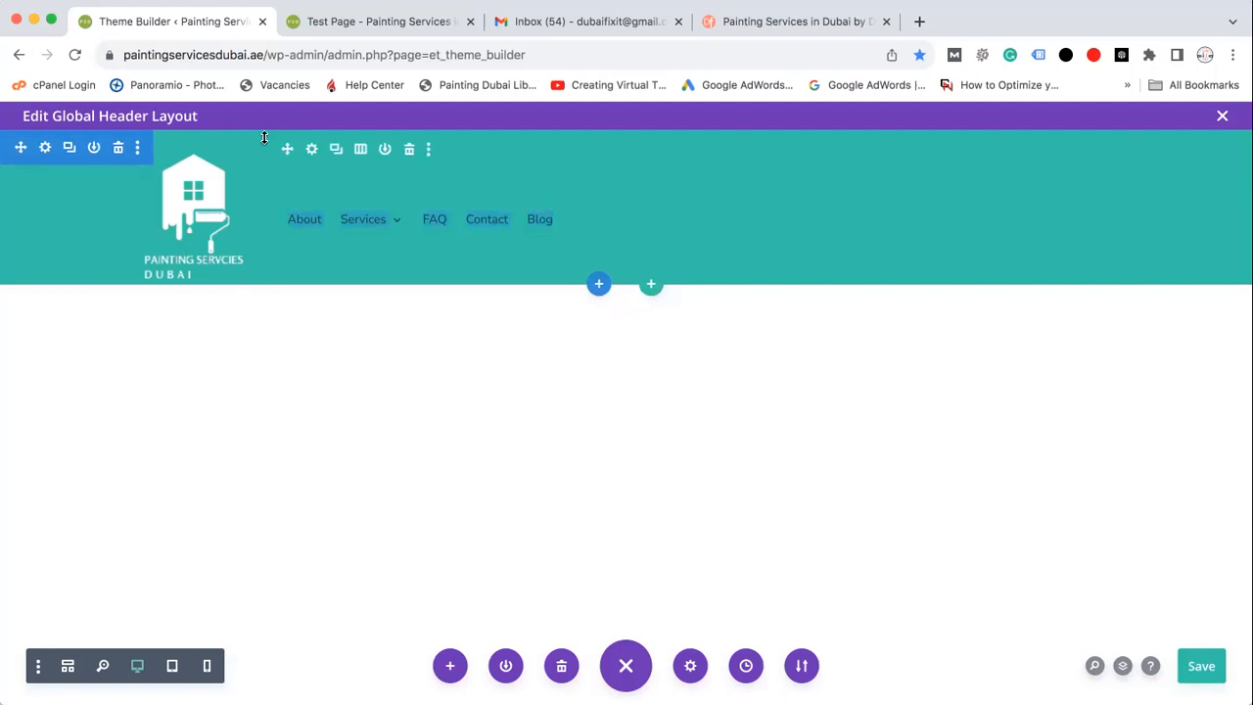
drag(265, 140, 265, 120)
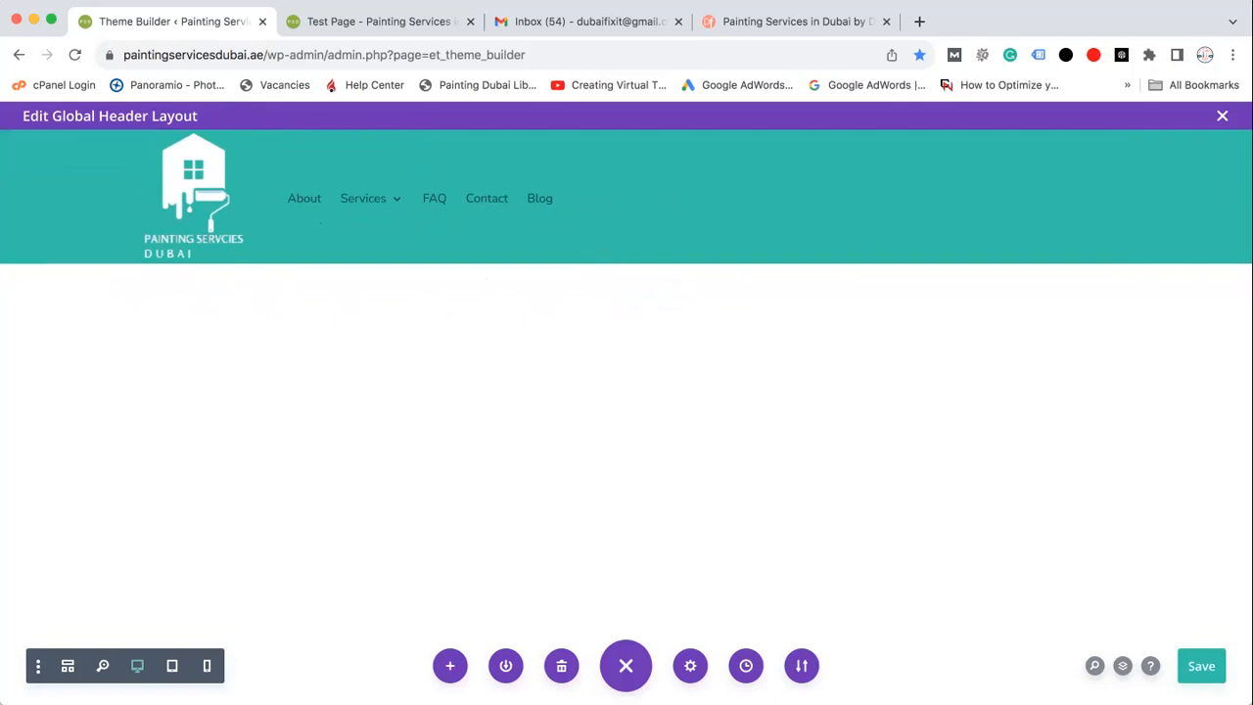
click(1204, 665)
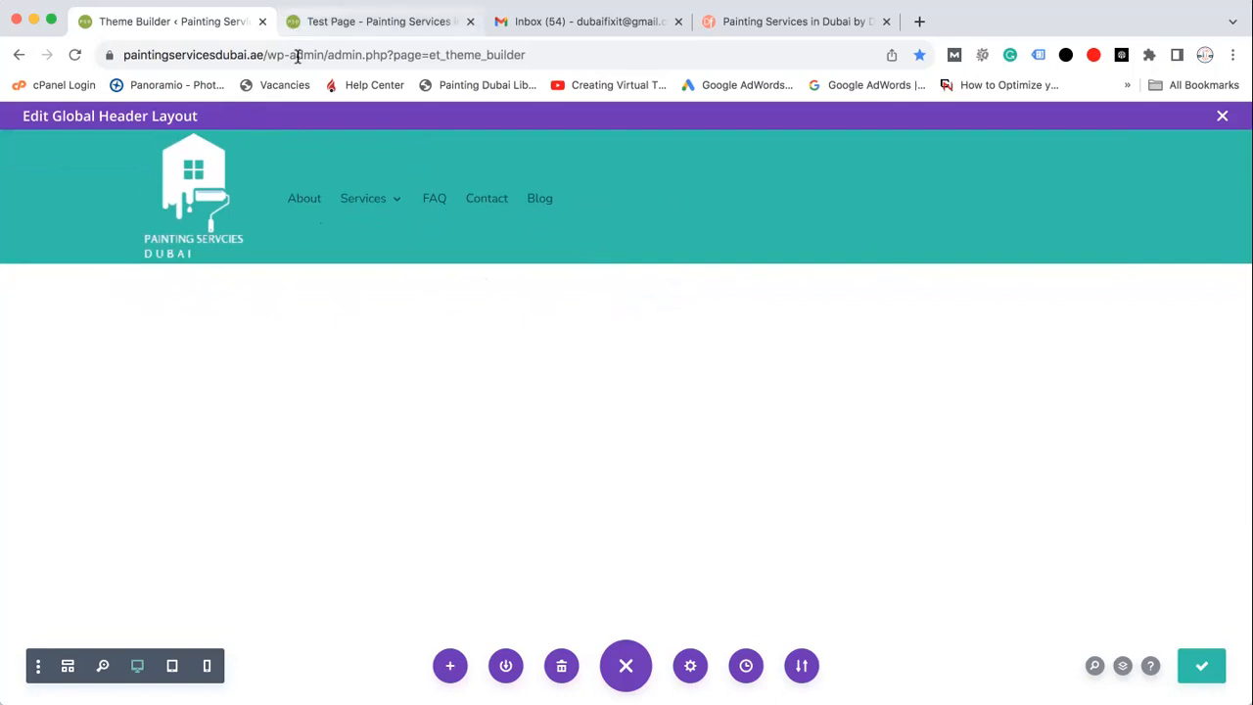
Step: Set the menu module's text color to Light and align the menu text to the right
mouse_move(391, 208)
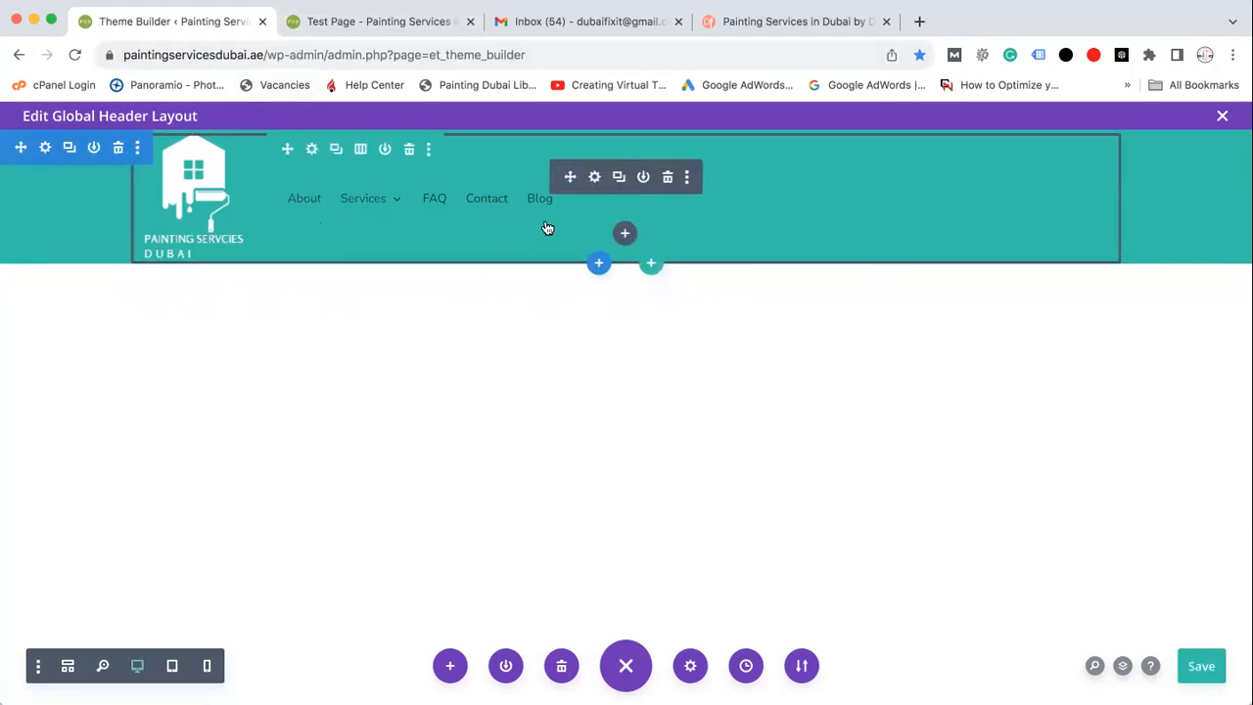
click(596, 177)
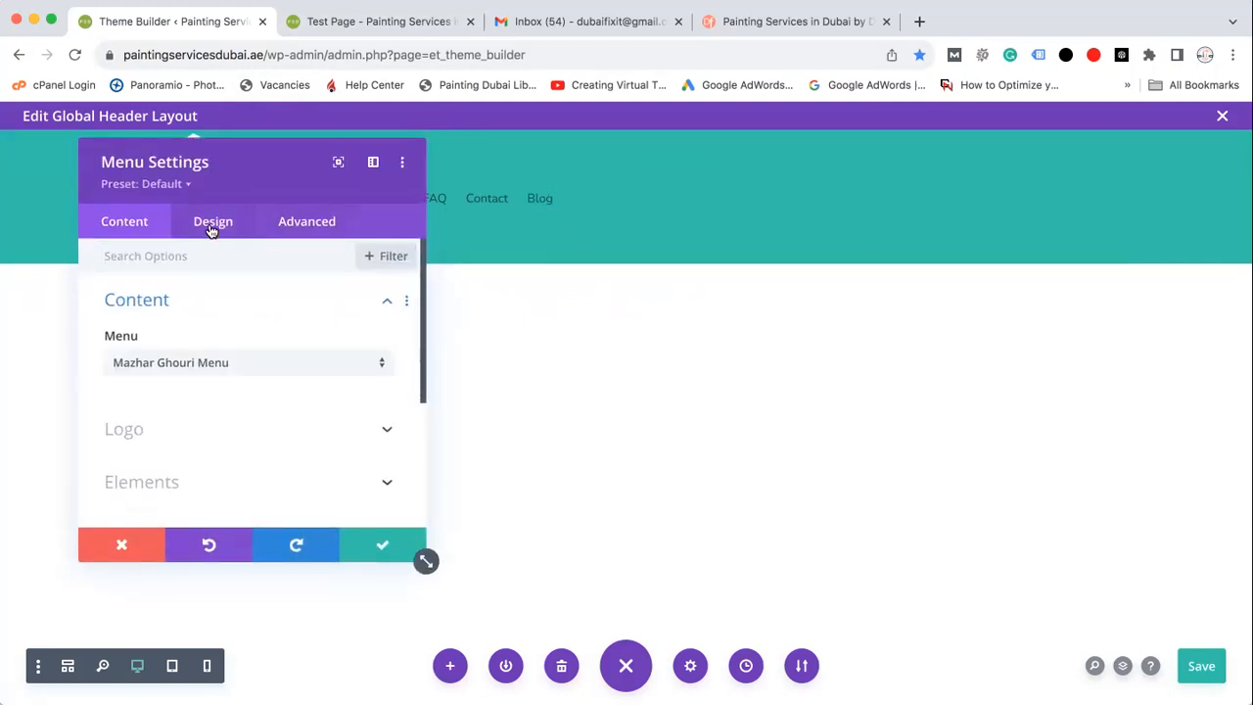
drag(261, 146, 1011, 171)
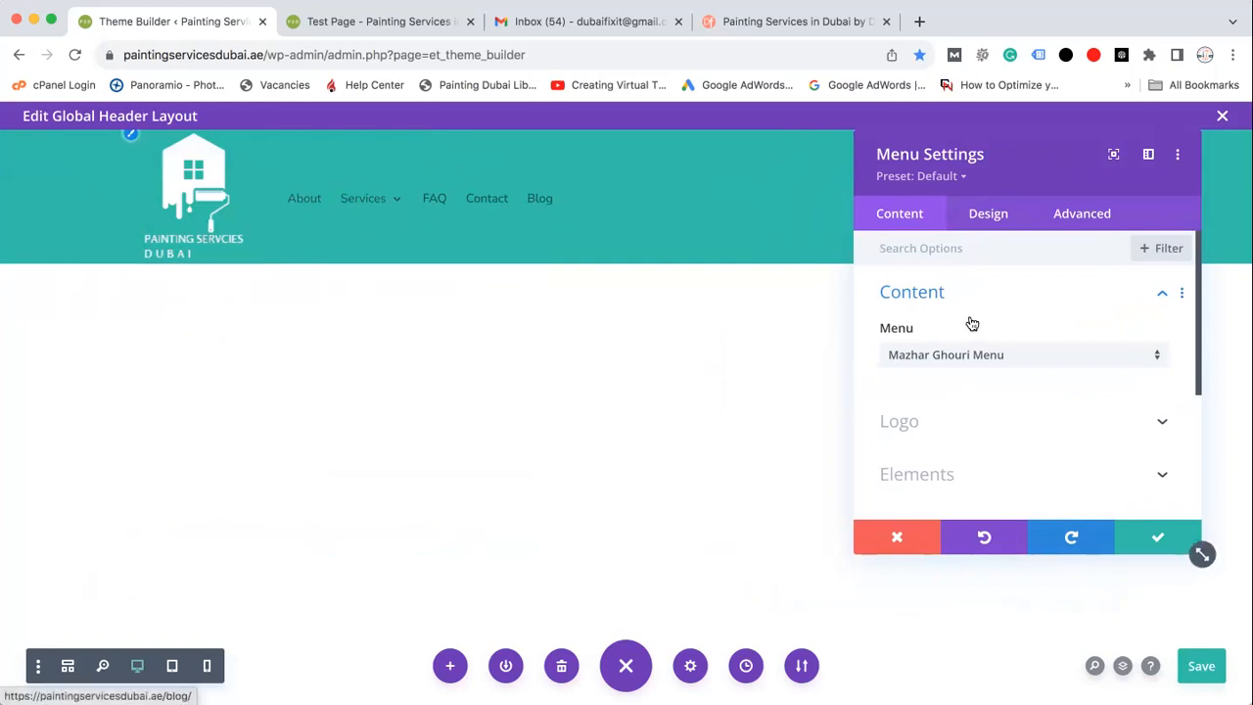
click(990, 216)
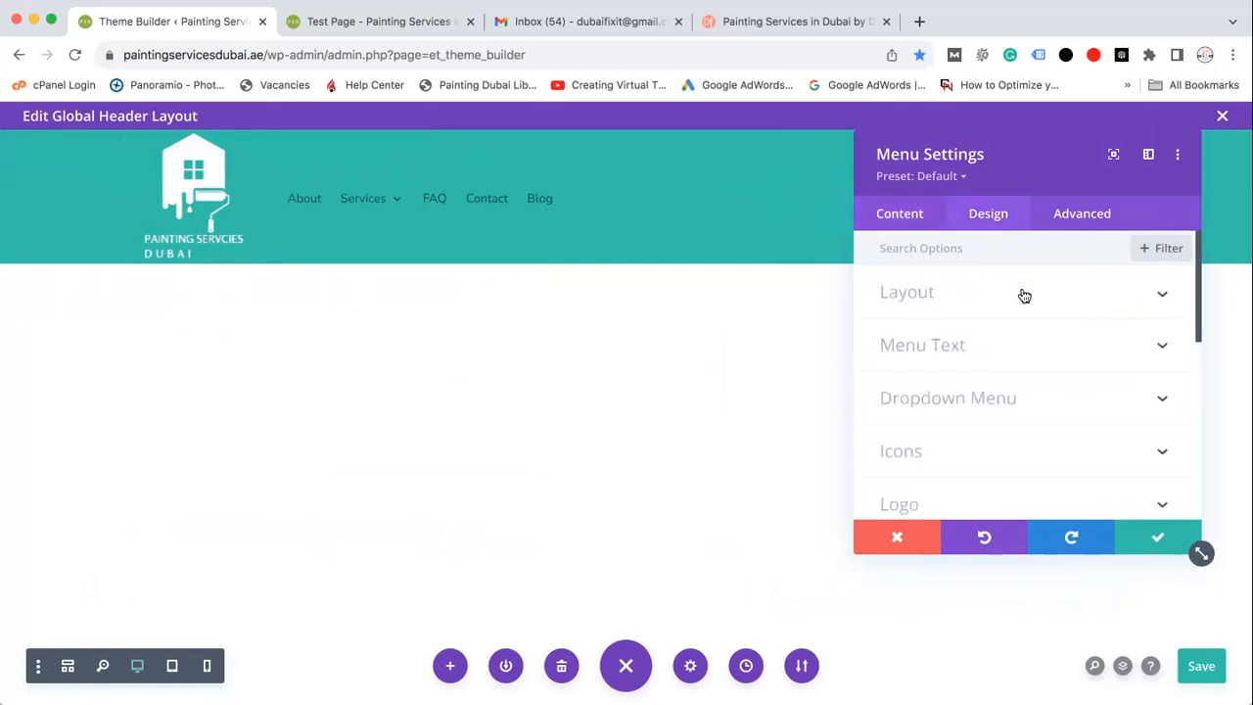
click(1035, 354)
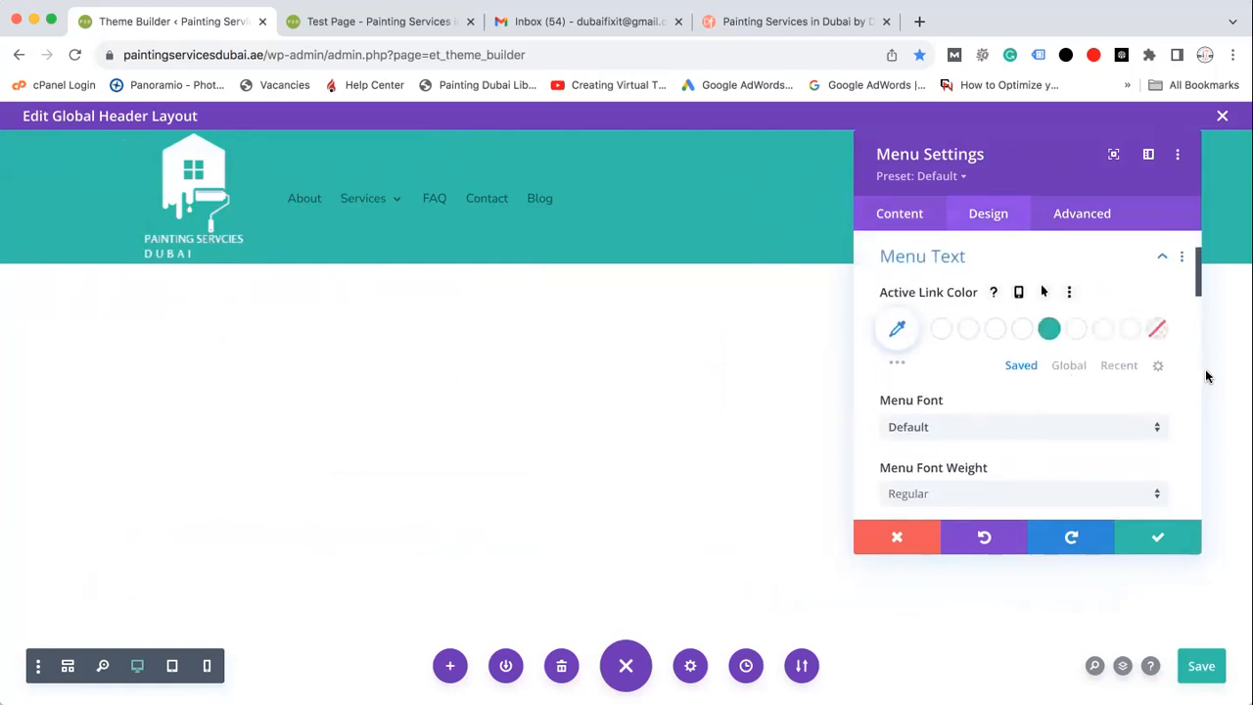
drag(1196, 264, 1193, 411)
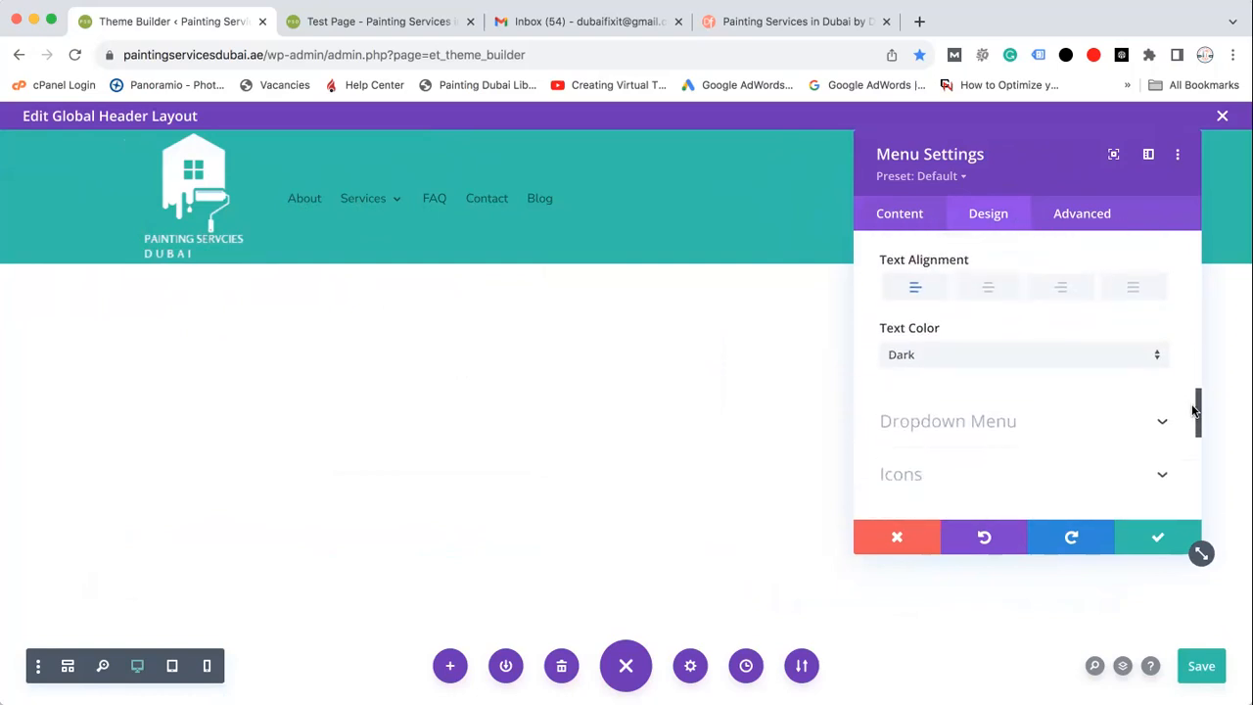
click(934, 358)
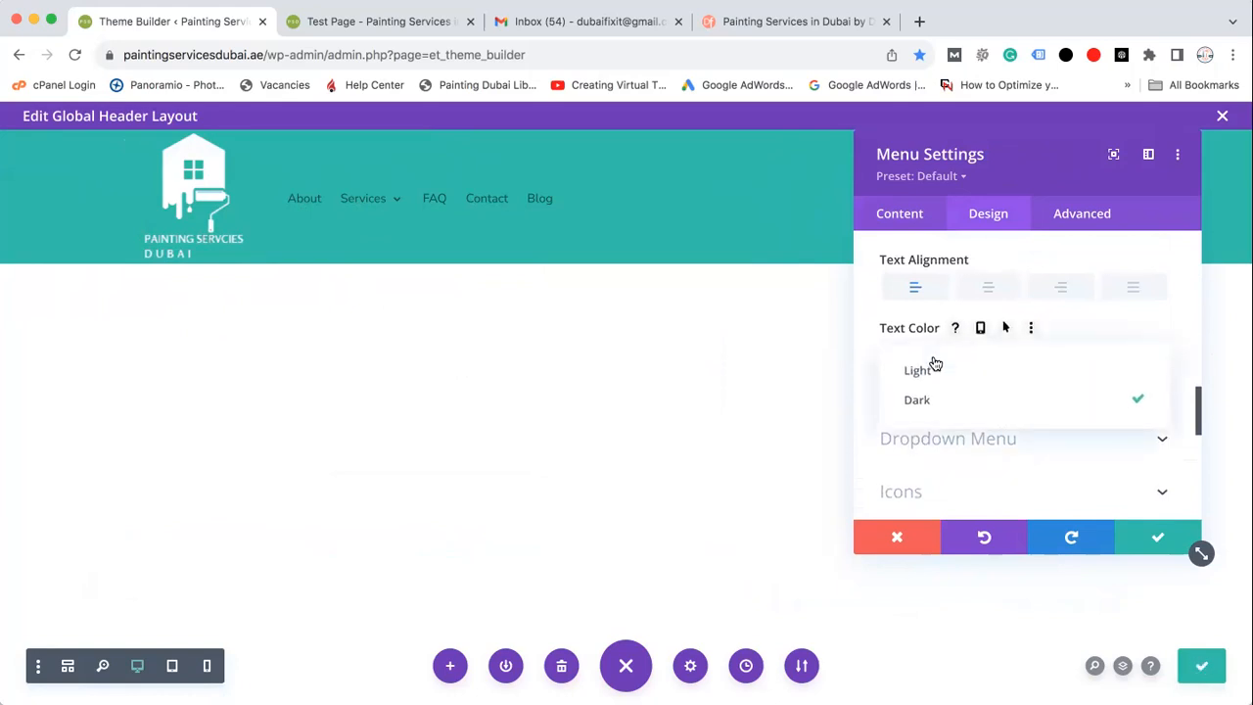
click(938, 369)
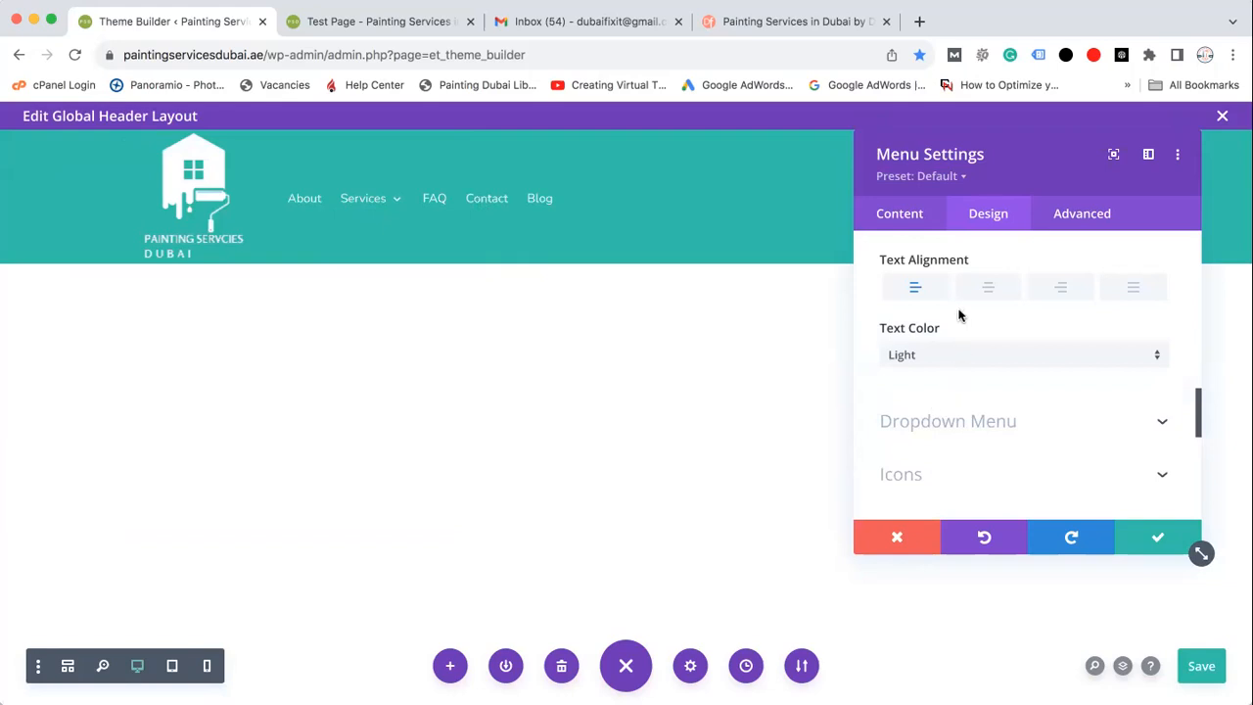
click(1063, 288)
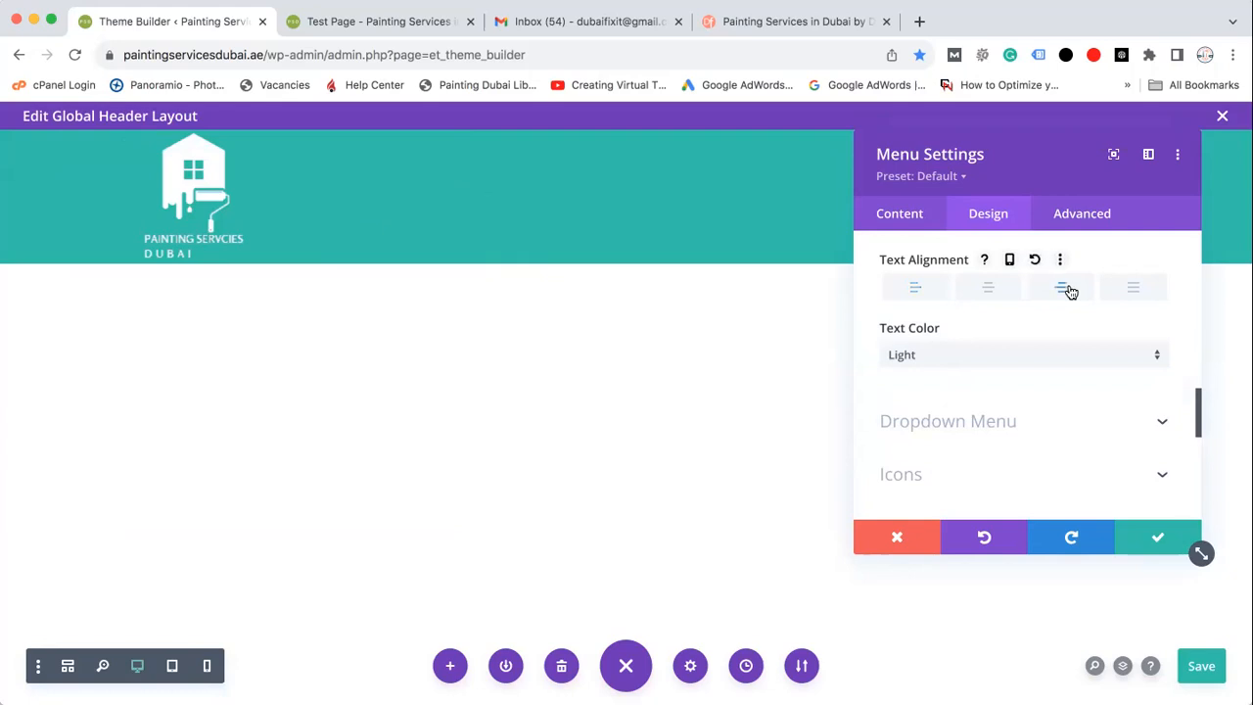
drag(1021, 146, 502, 121)
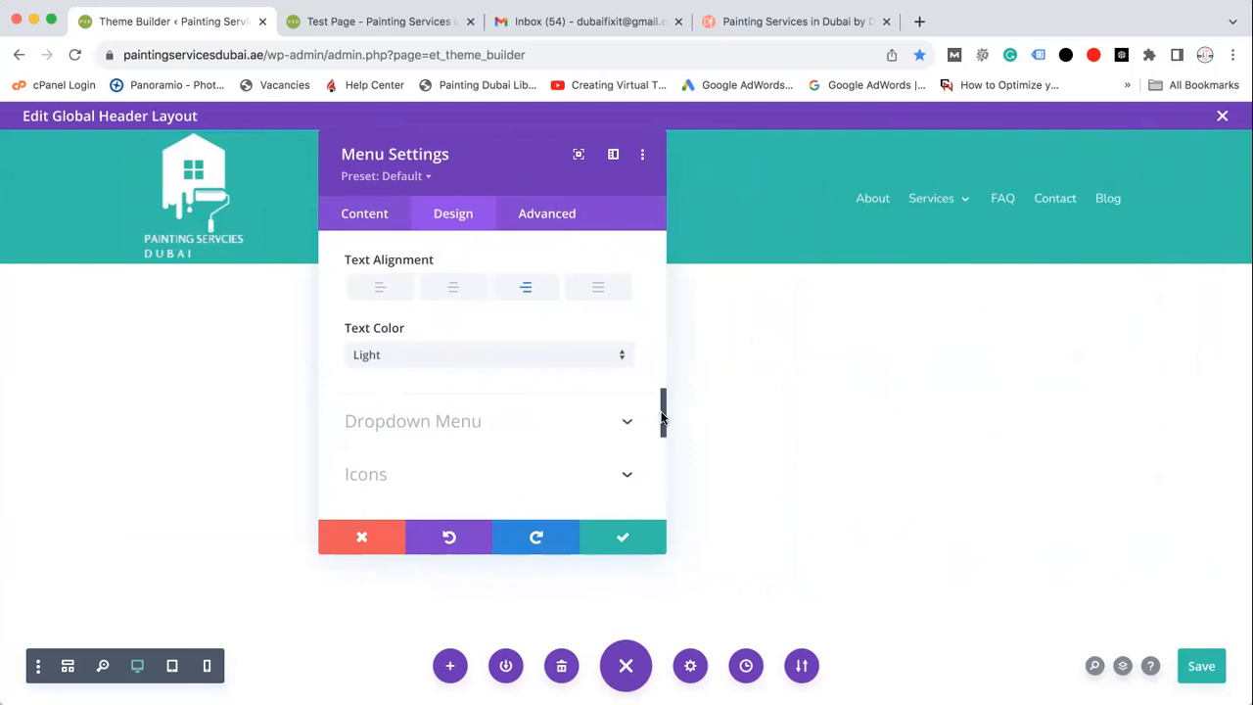
Step: Set the menu text size to 18px
drag(662, 417, 662, 338)
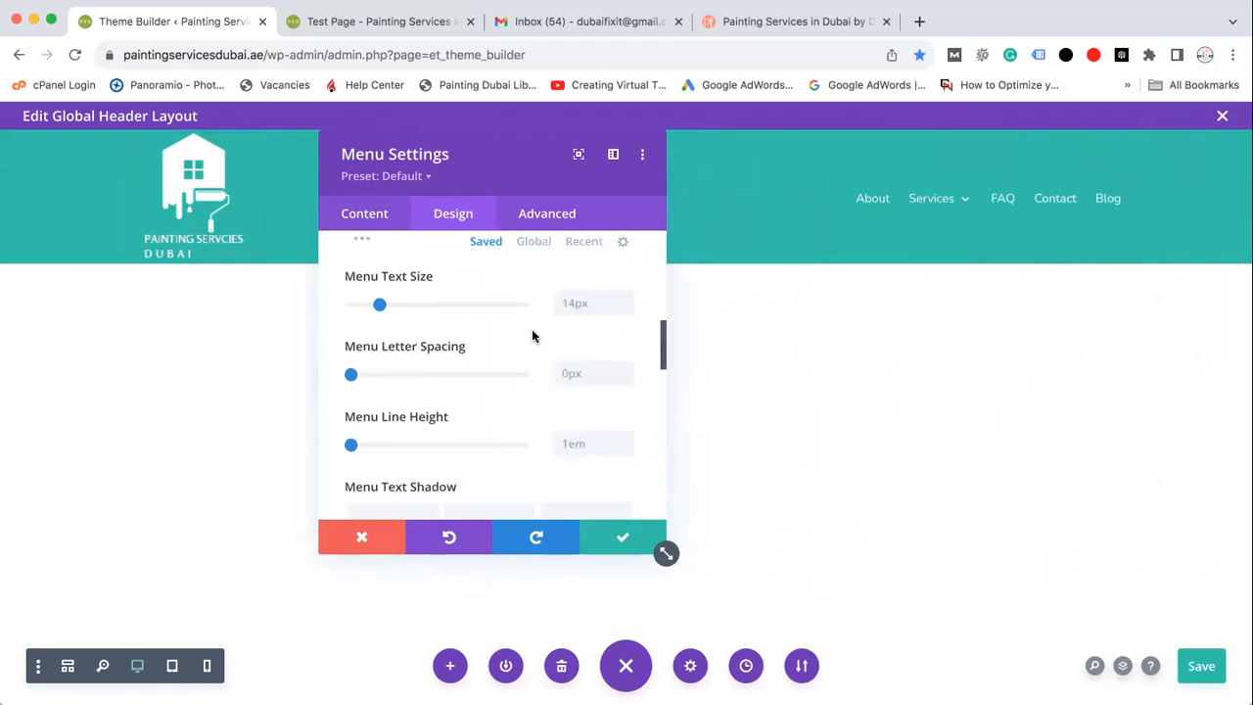
click(623, 302)
click(624, 303)
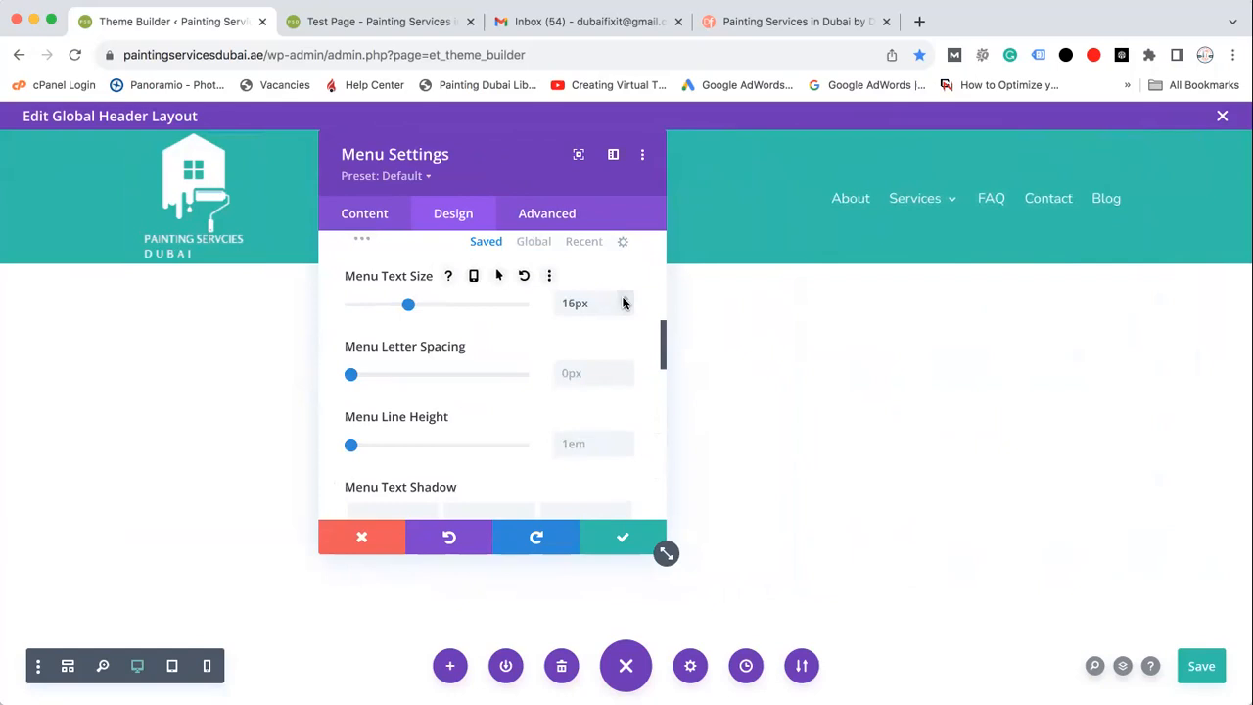
click(623, 302)
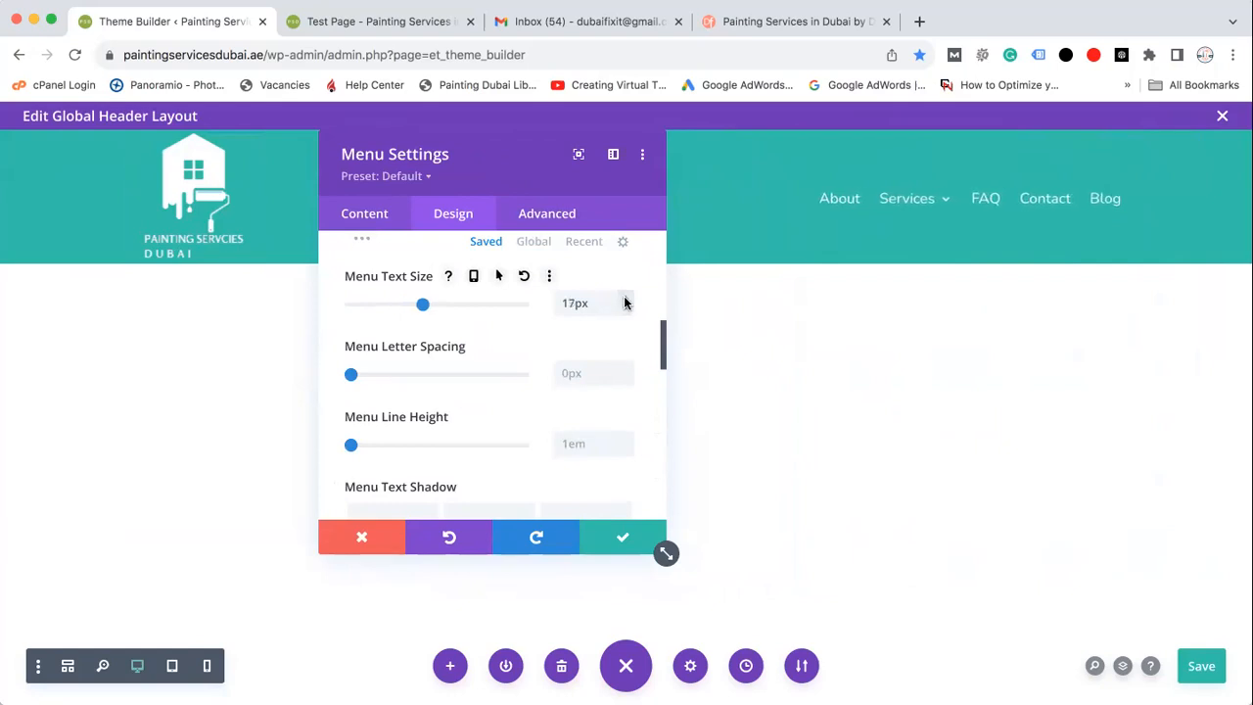
click(623, 303)
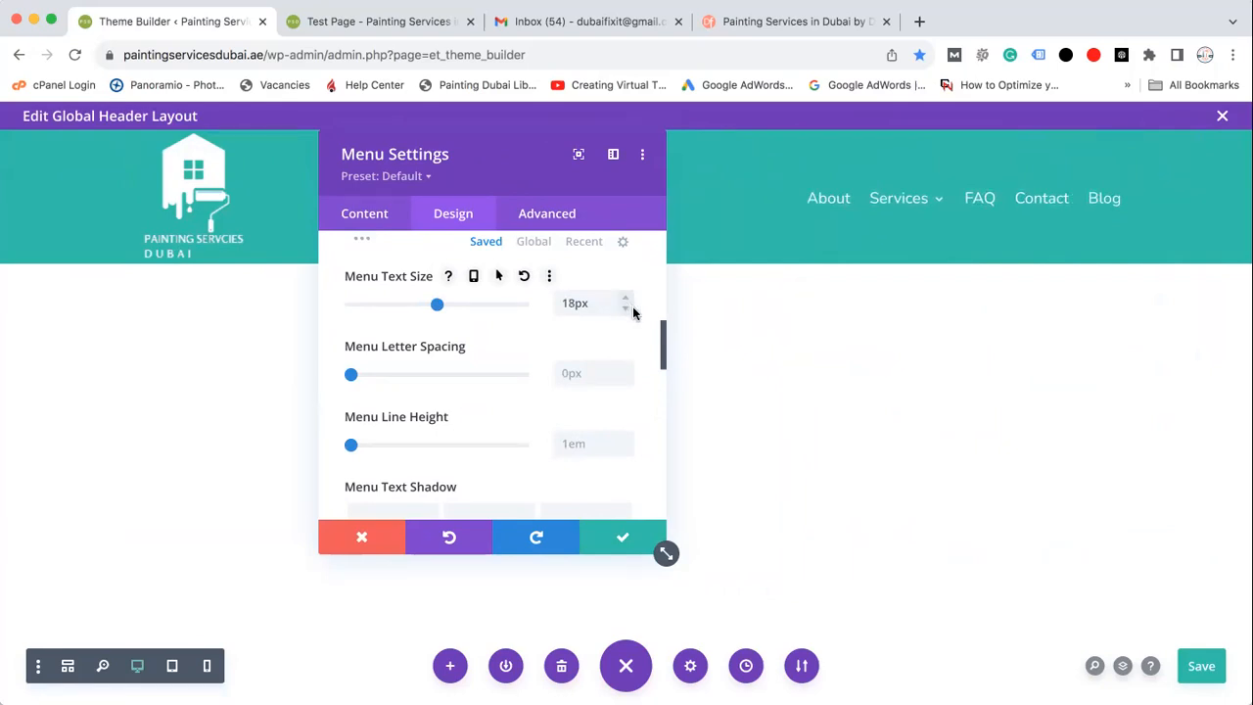
Step: Set the menu font weight to Bold and apply the uppercase (TT) font style to the menu links
scroll(661, 338, up, 1)
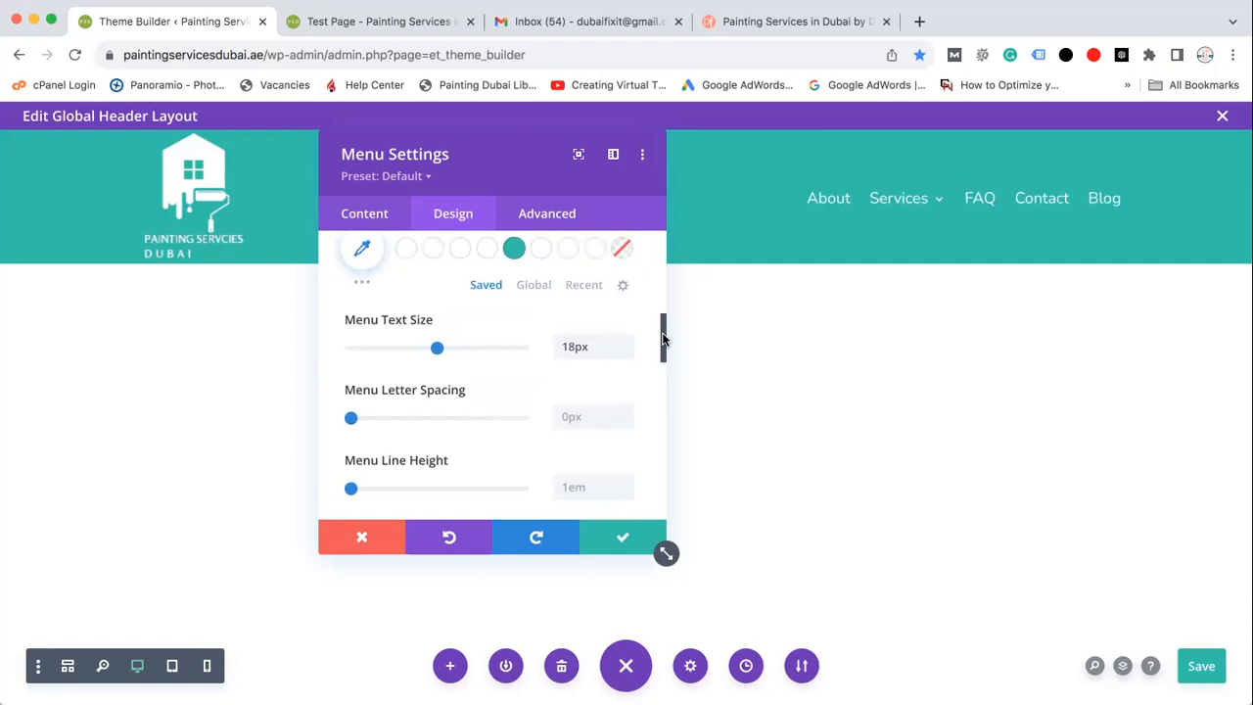
drag(662, 338, 662, 297)
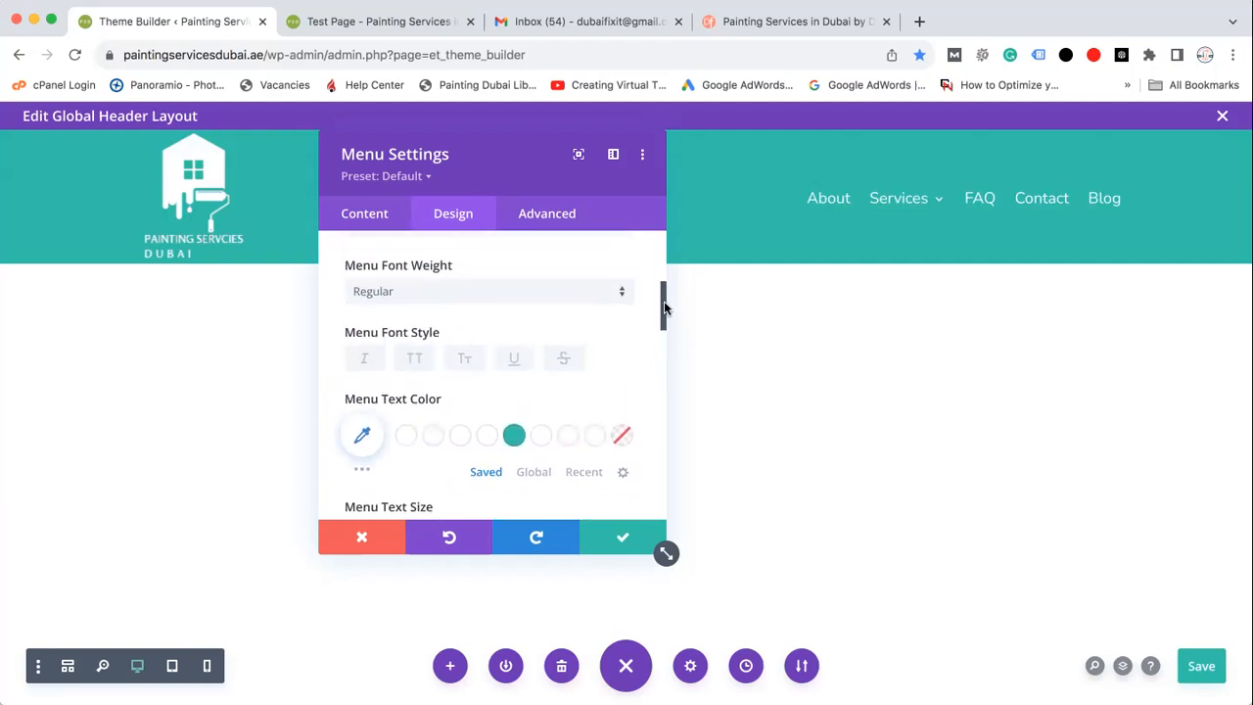
click(560, 296)
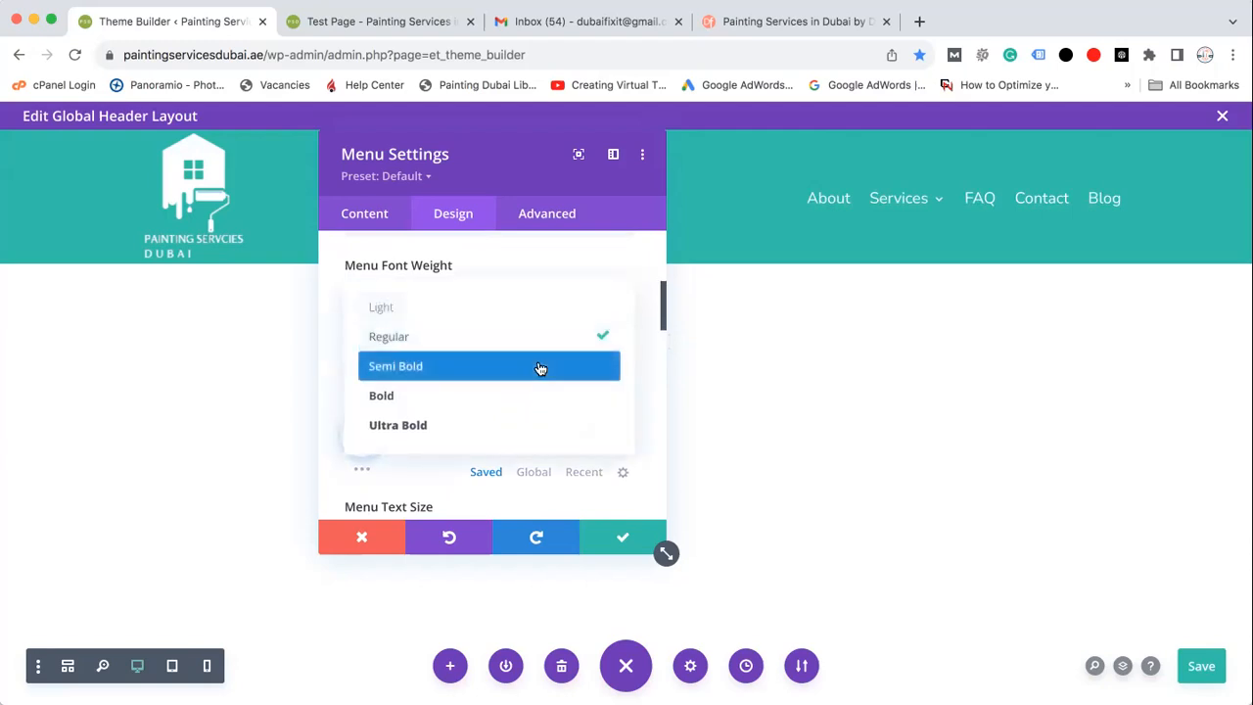
click(539, 364)
click(542, 295)
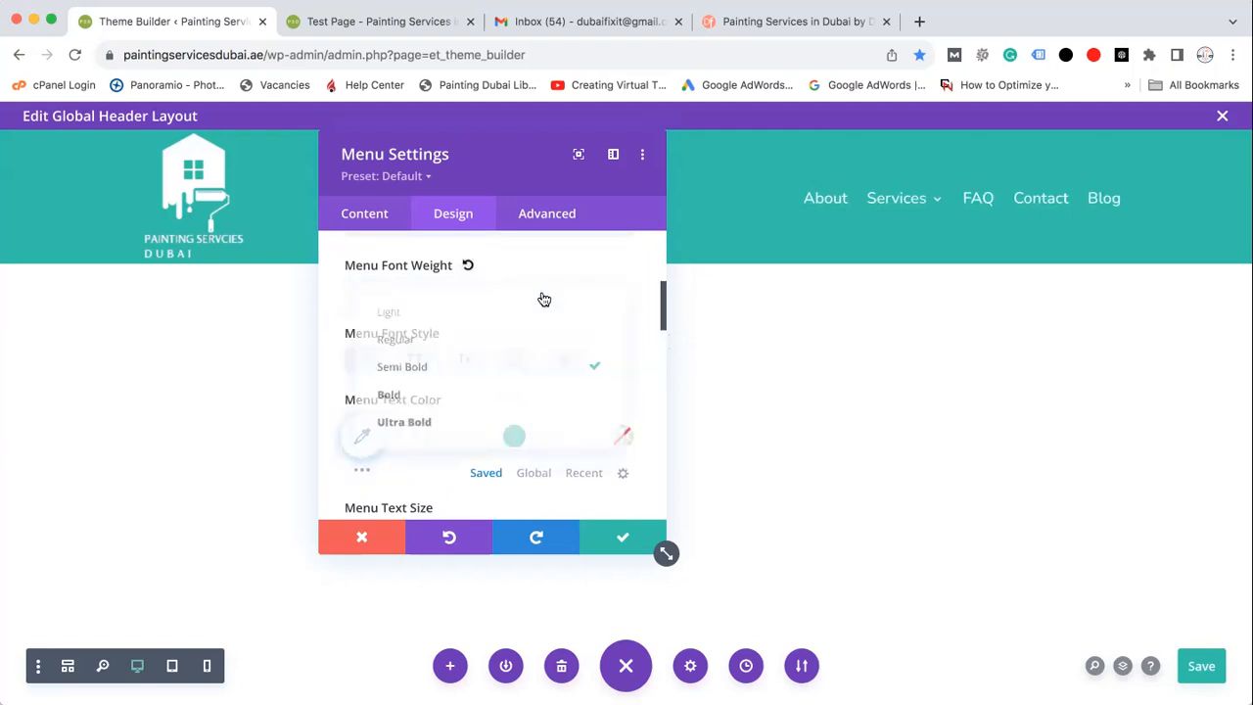
click(503, 396)
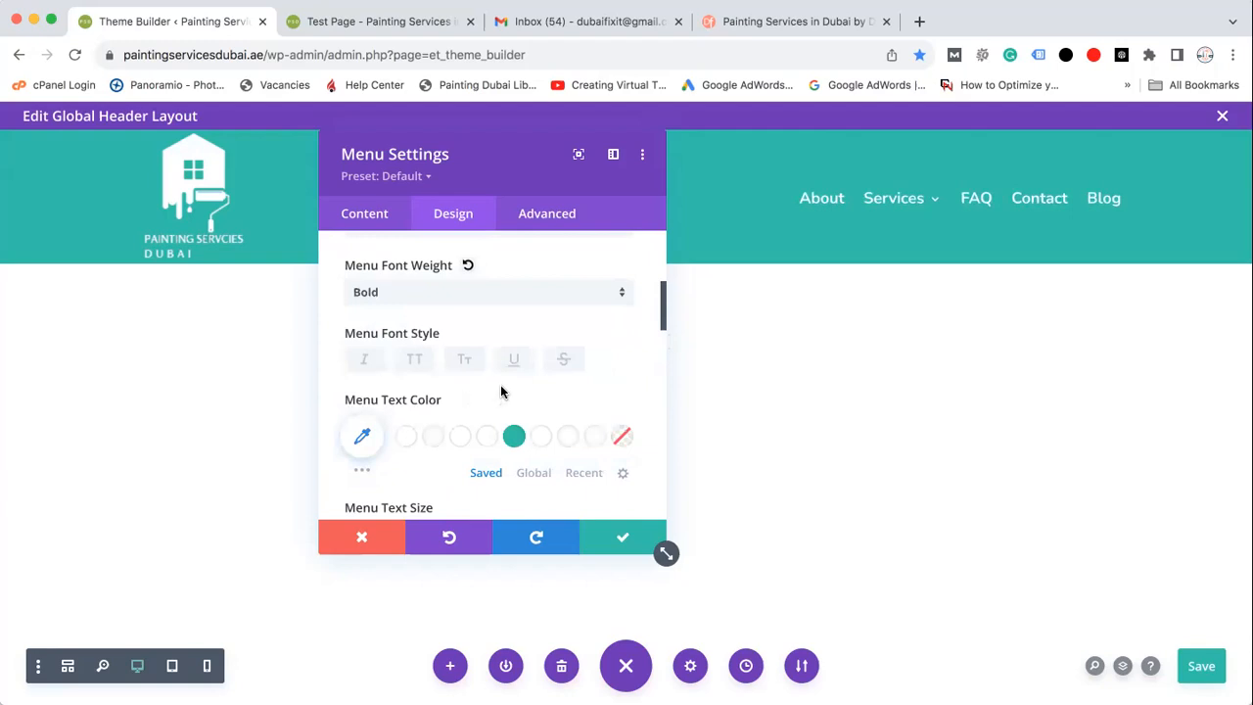
key(super+s)
click(415, 360)
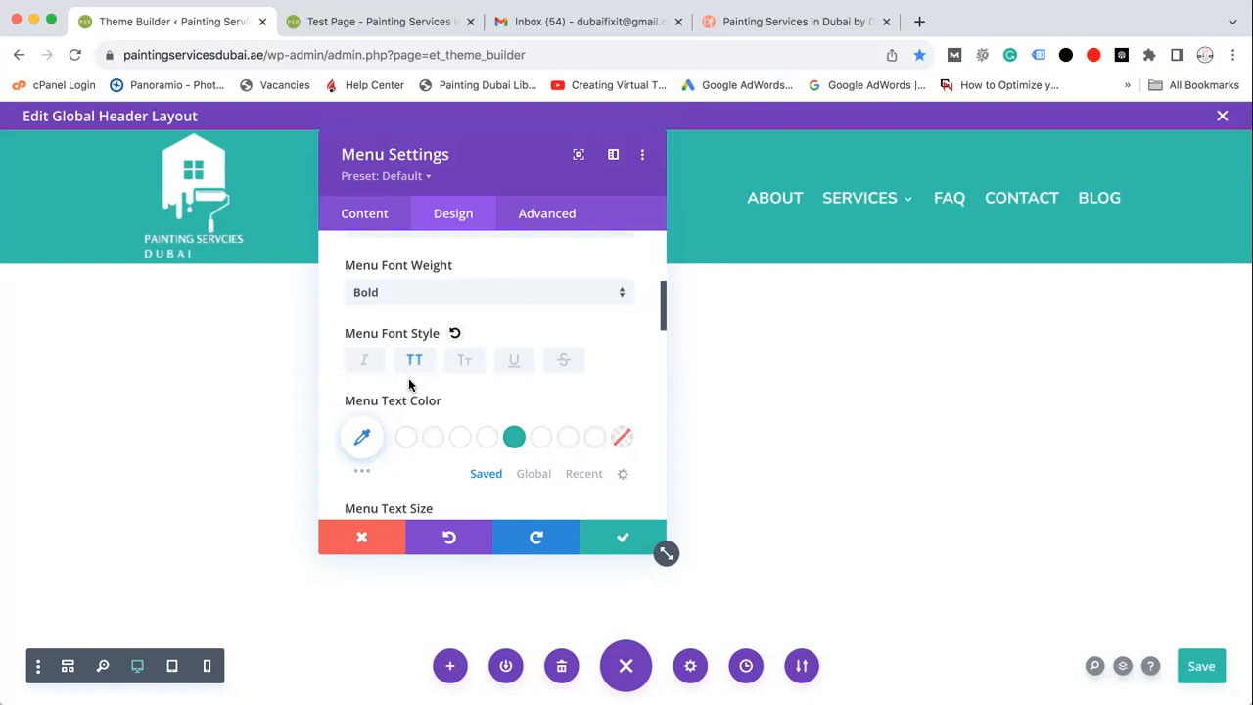
drag(517, 172, 513, 300)
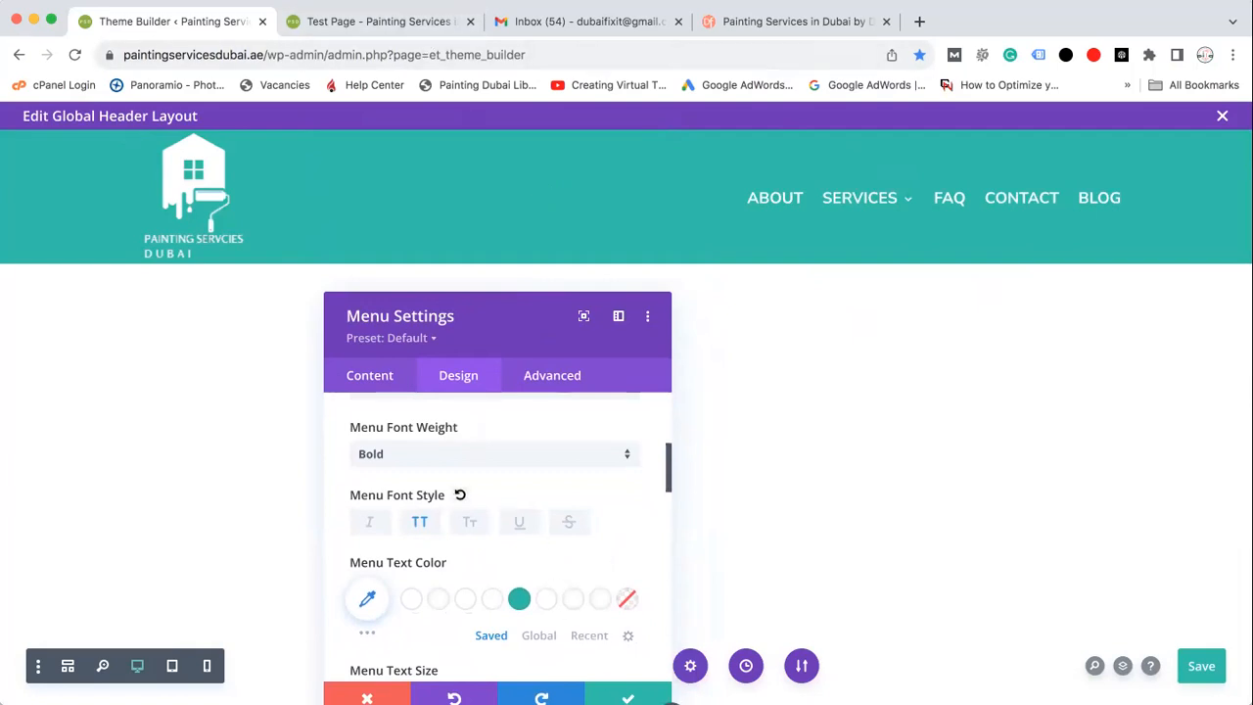
Step: Accept the menu module's settings and save the global header layout
click(646, 697)
click(1204, 666)
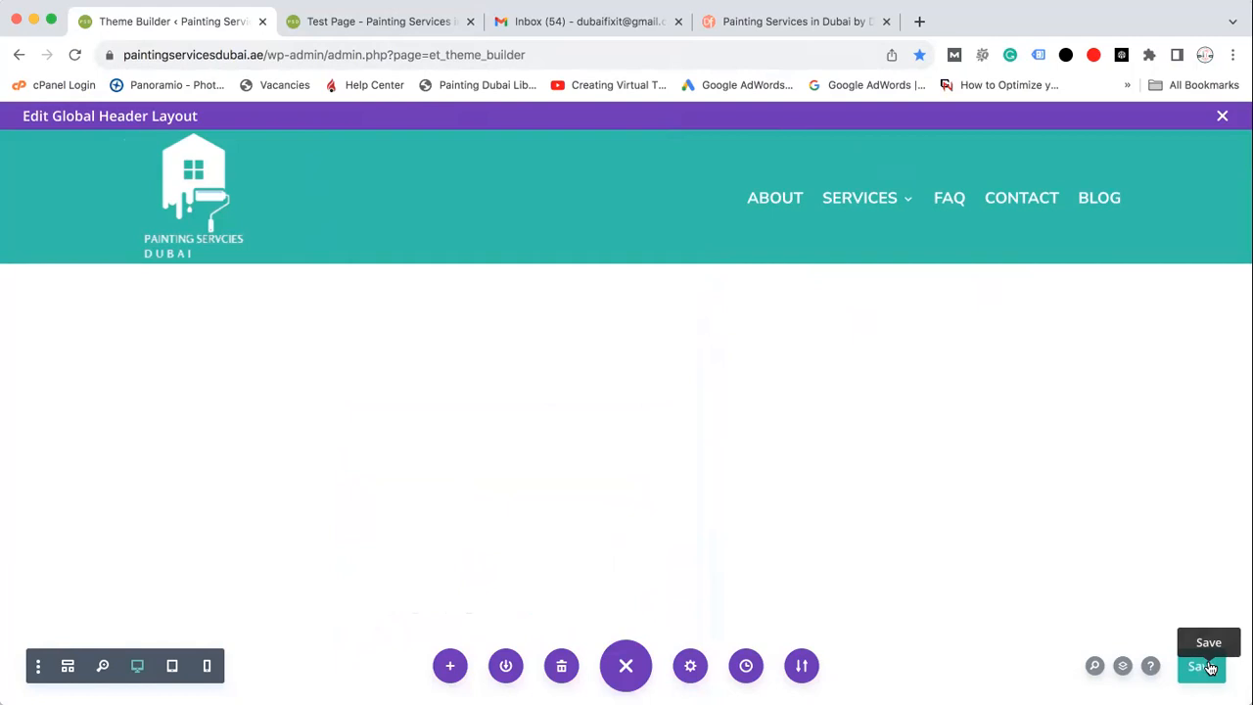
click(1210, 666)
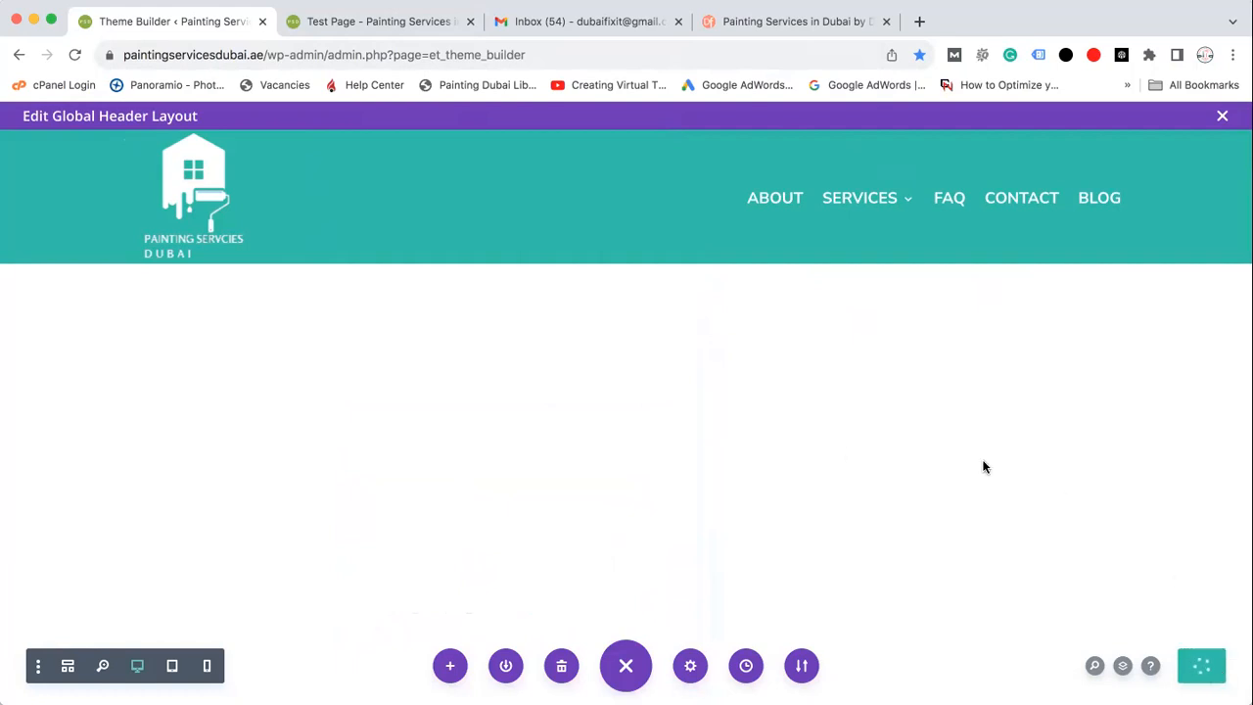
mouse_move(482, 251)
mouse_move(195, 194)
Step: Look at the header on the live test page and return to the Theme Builder
click(379, 24)
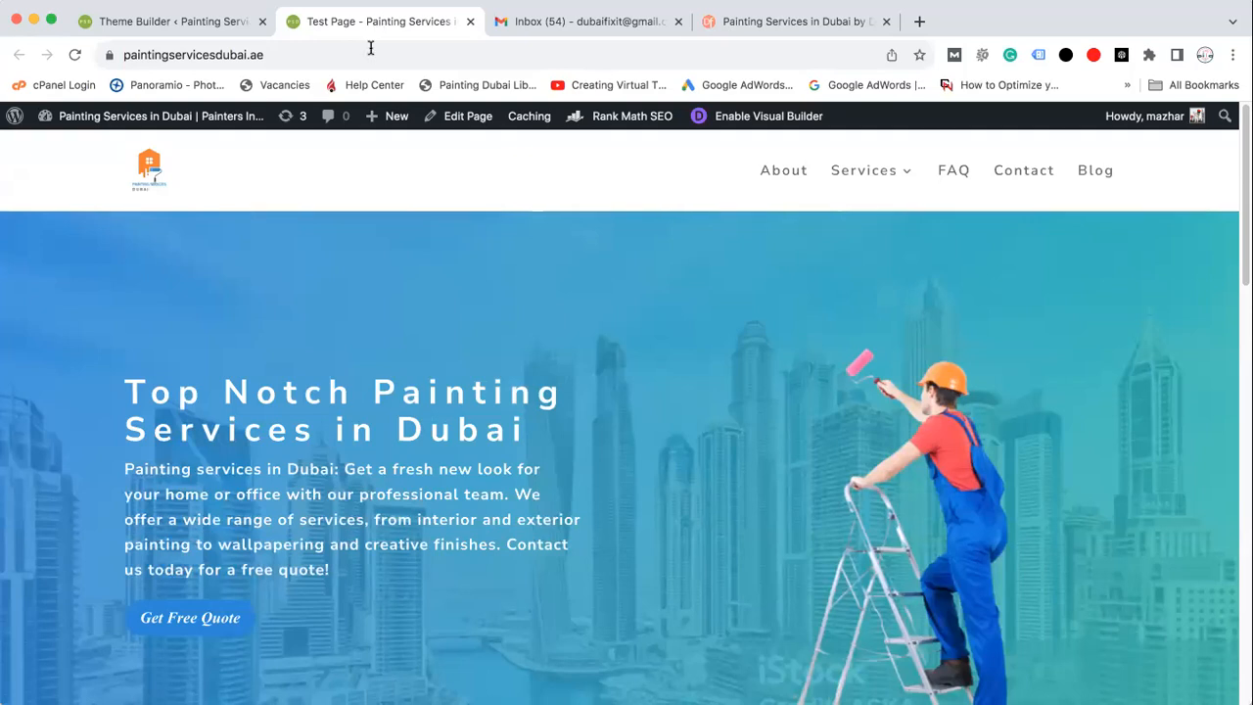
mouse_move(884, 196)
click(159, 21)
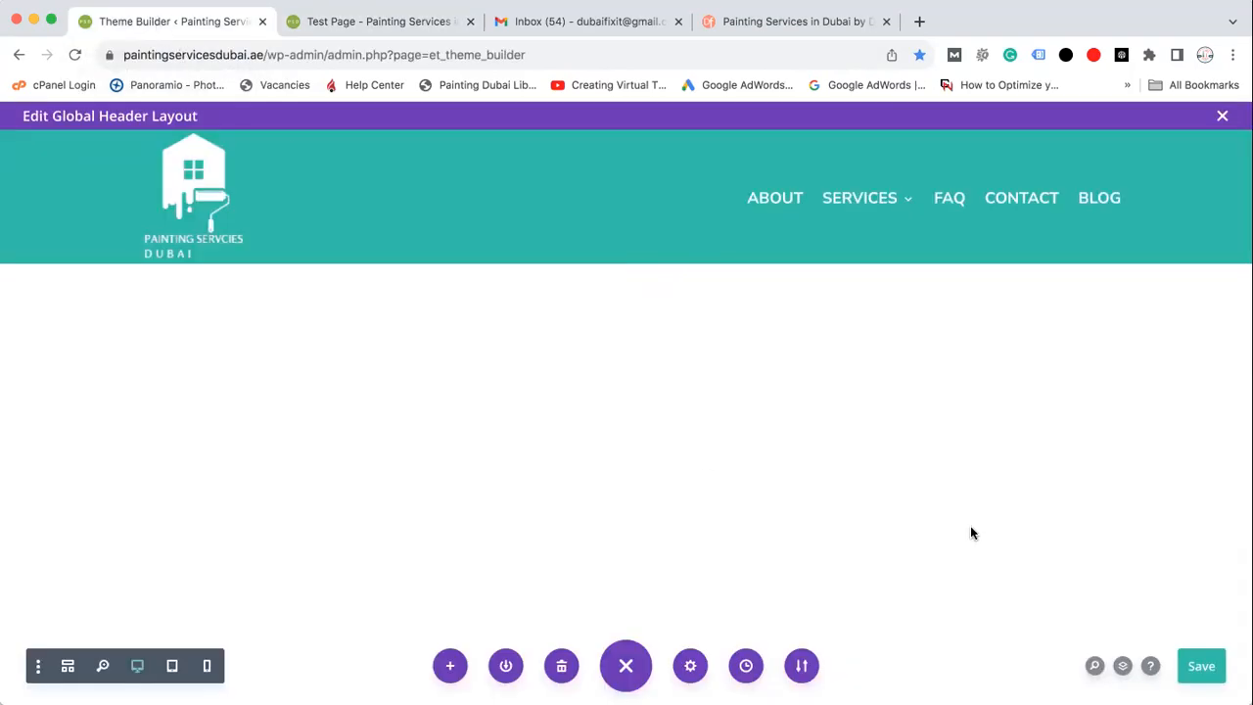
Step: Save the header layout again, close the layout editor and save the Theme Builder changes
click(1210, 667)
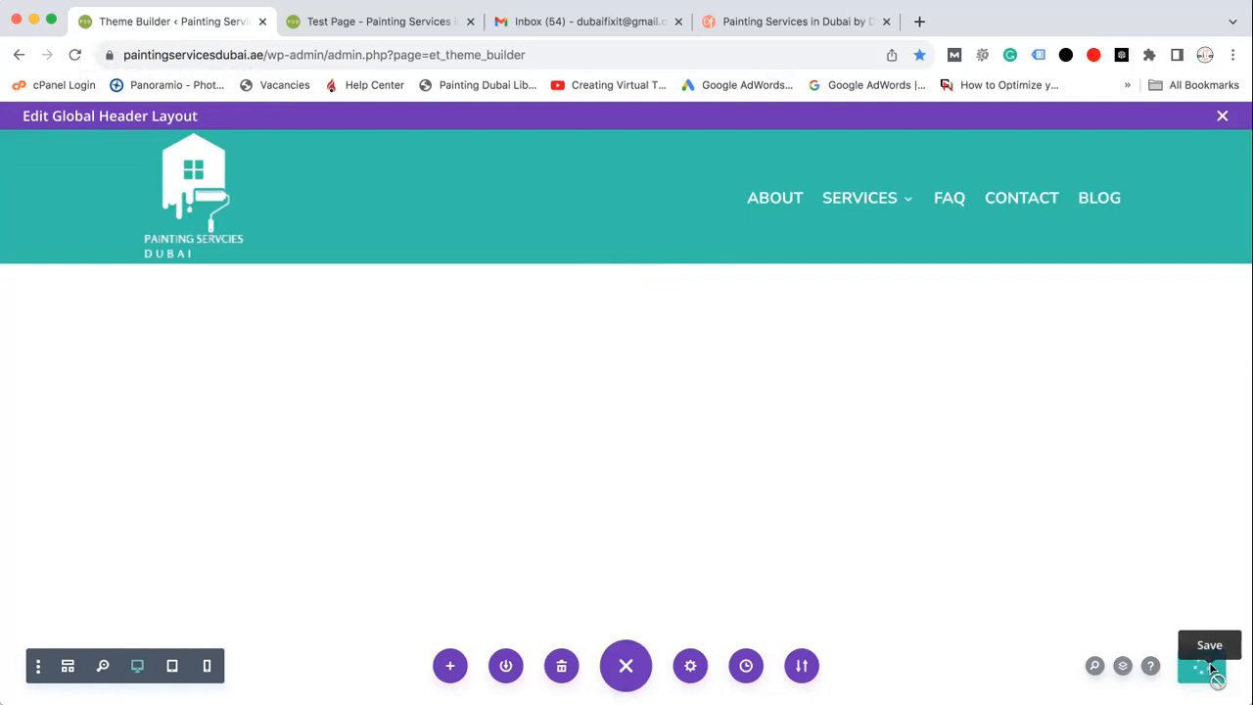
click(1222, 115)
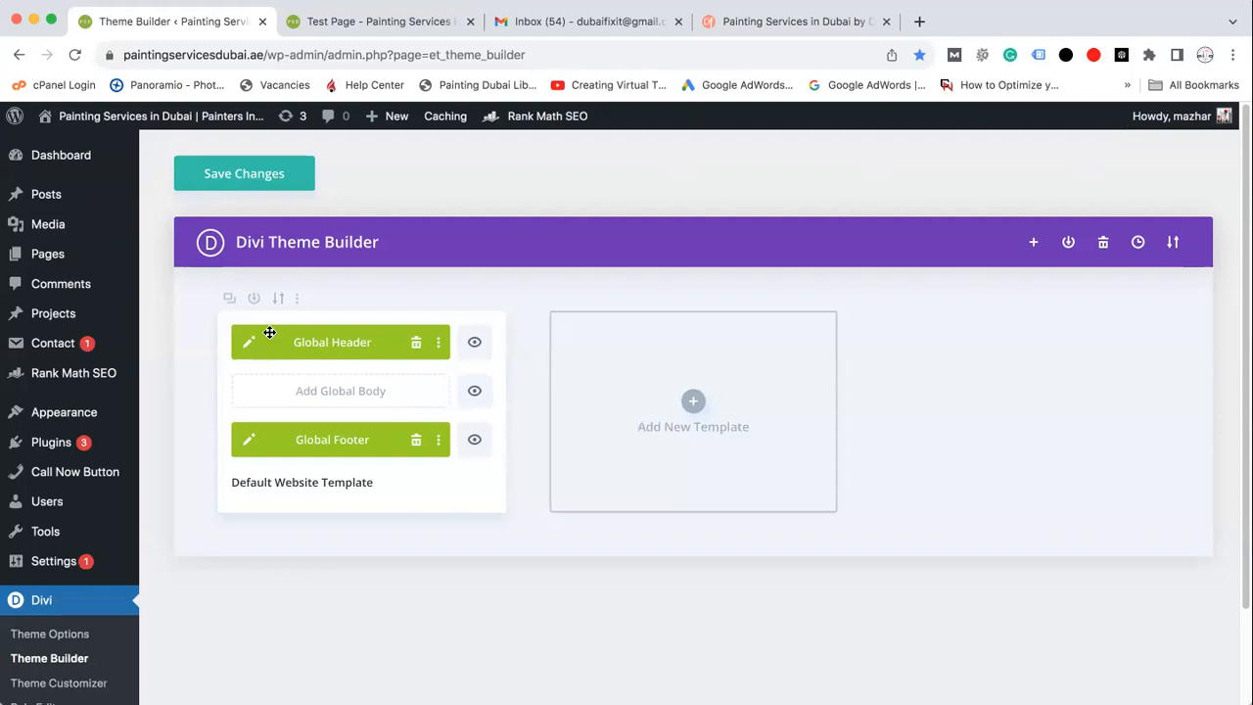
click(266, 176)
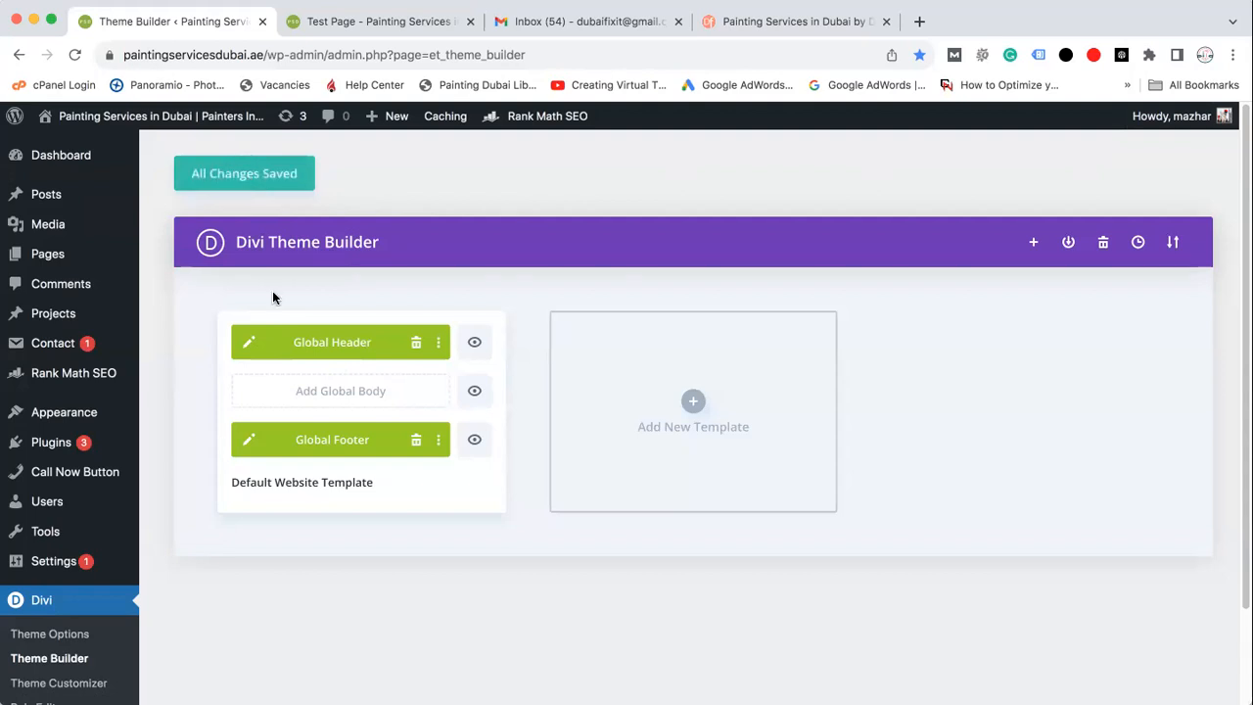
Step: Reload the live test page and examine the new header and the rest of the page down to the footer
click(370, 14)
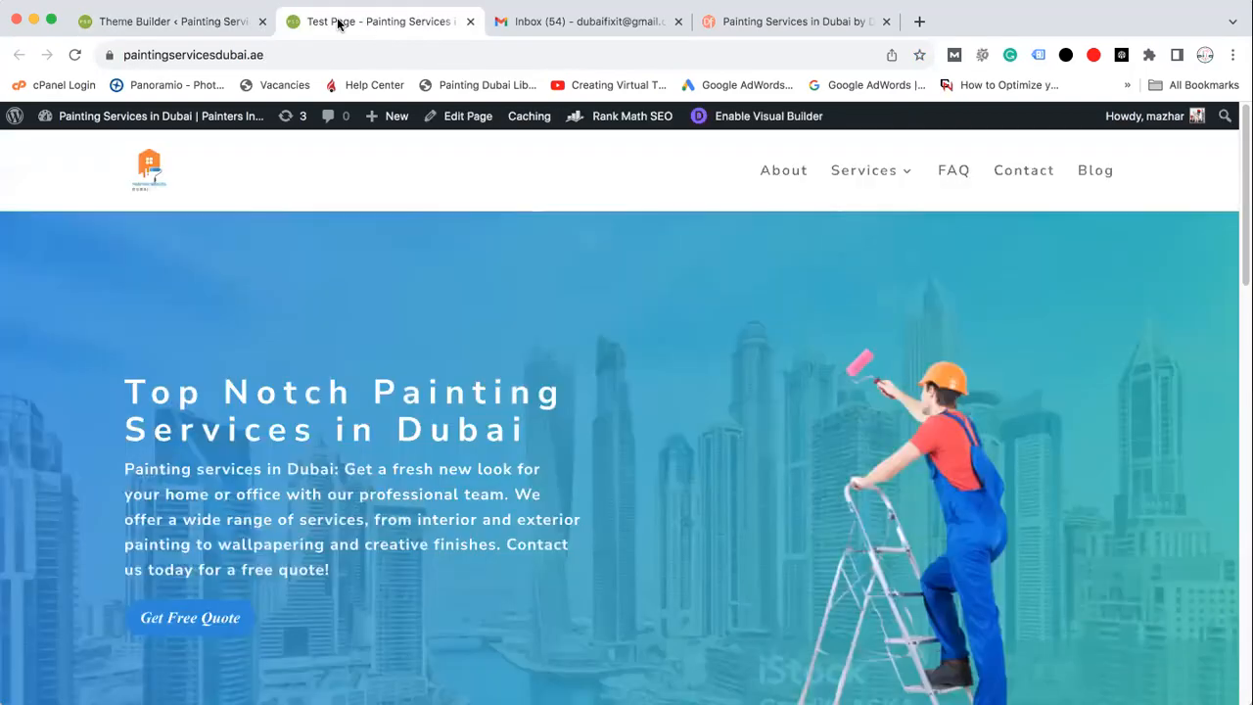
click(74, 55)
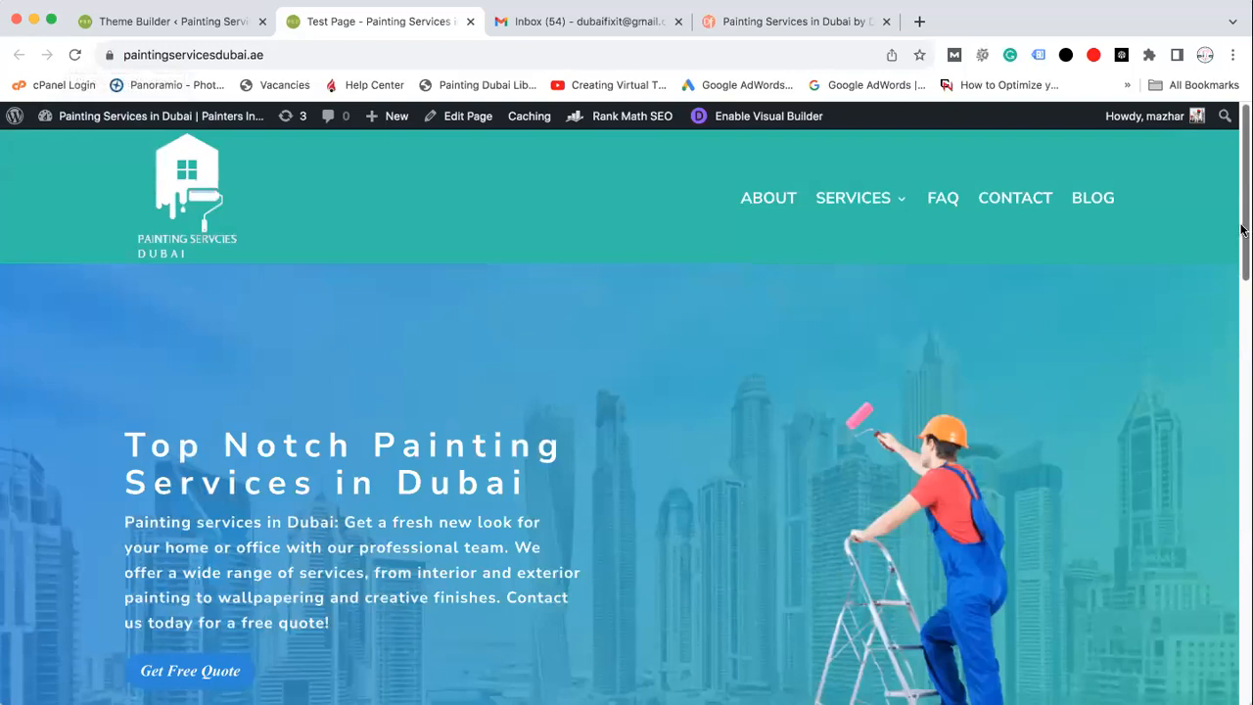
scroll(1243, 168, down, 2)
drag(1242, 169, 1243, 630)
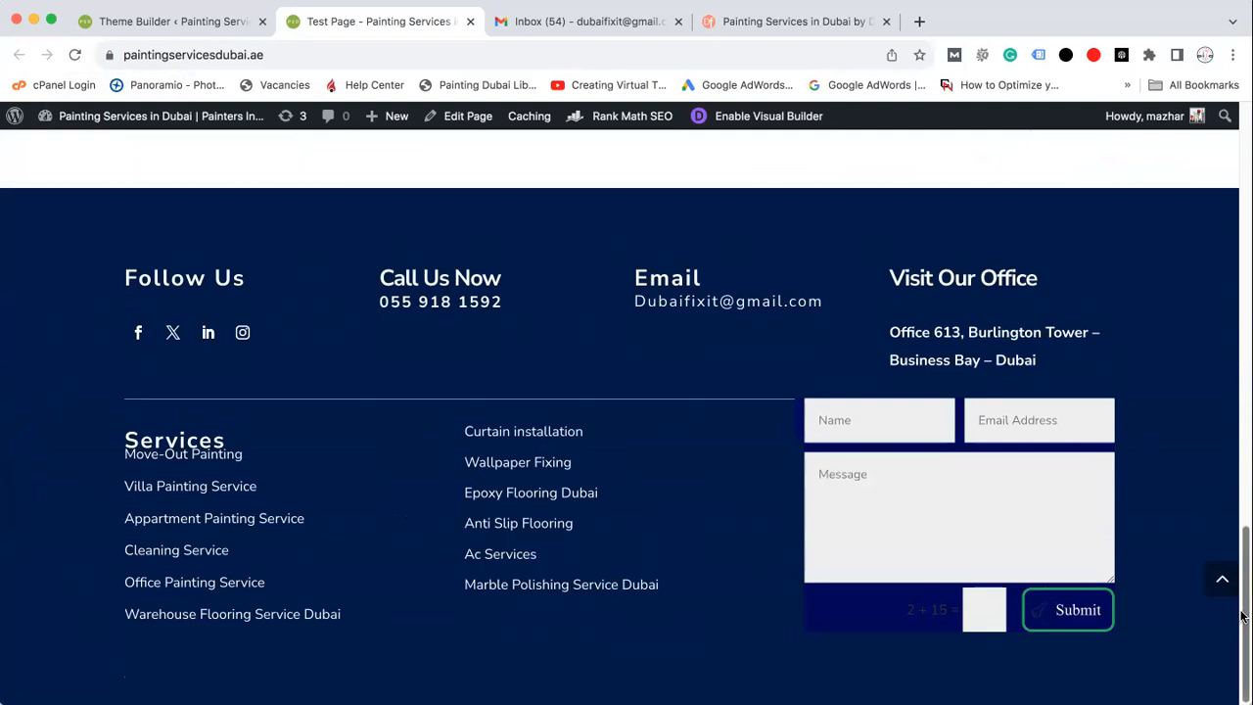
drag(1245, 605, 1245, 210)
scroll(626, 403, up, 1)
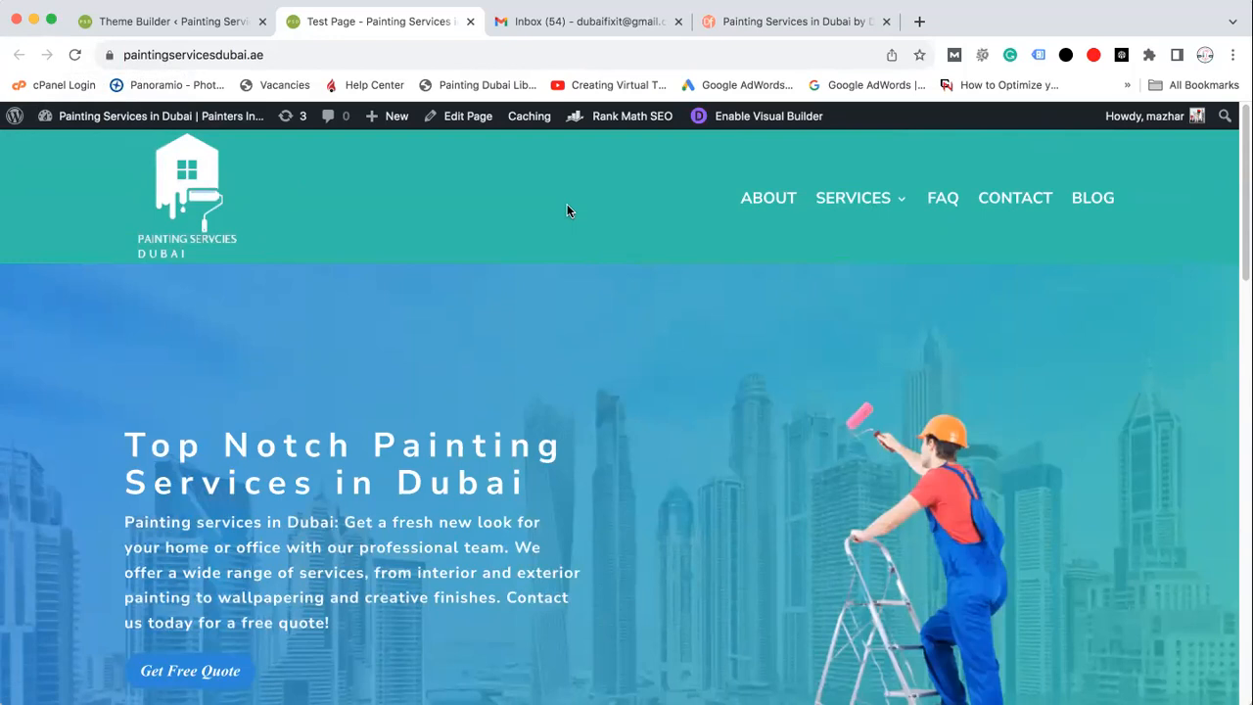
drag(1244, 155, 1244, 130)
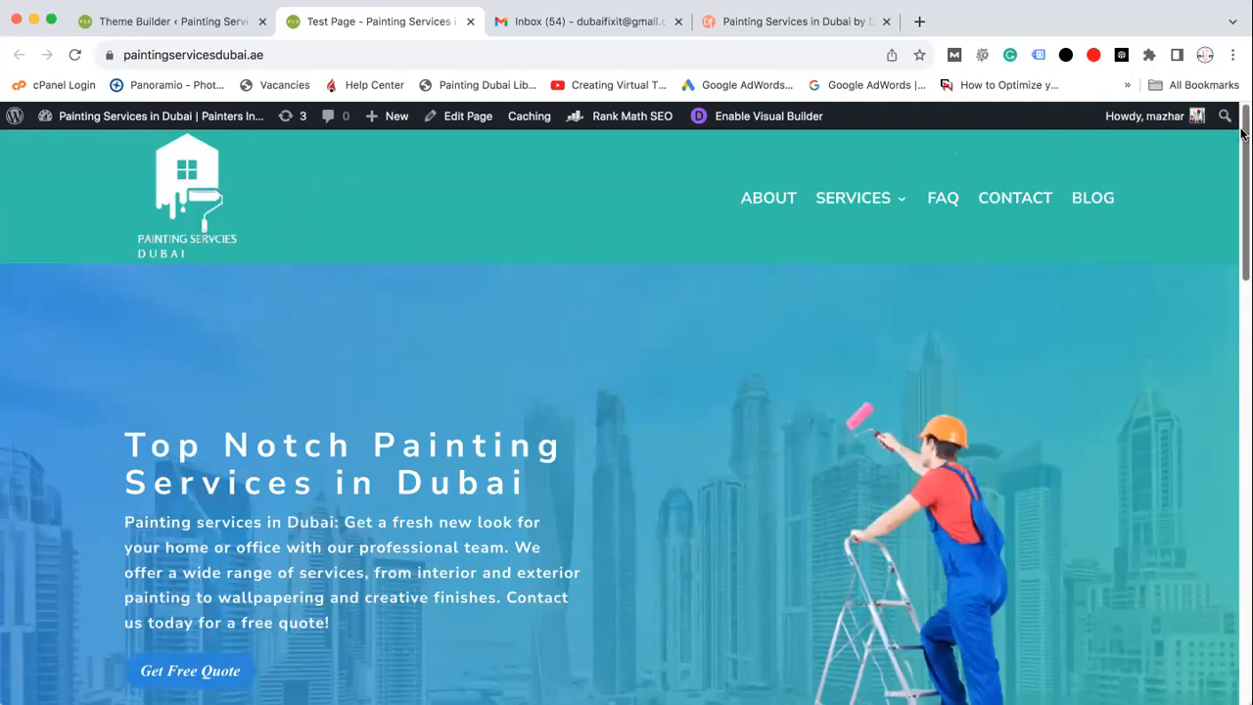
scroll(1243, 134, down, 5)
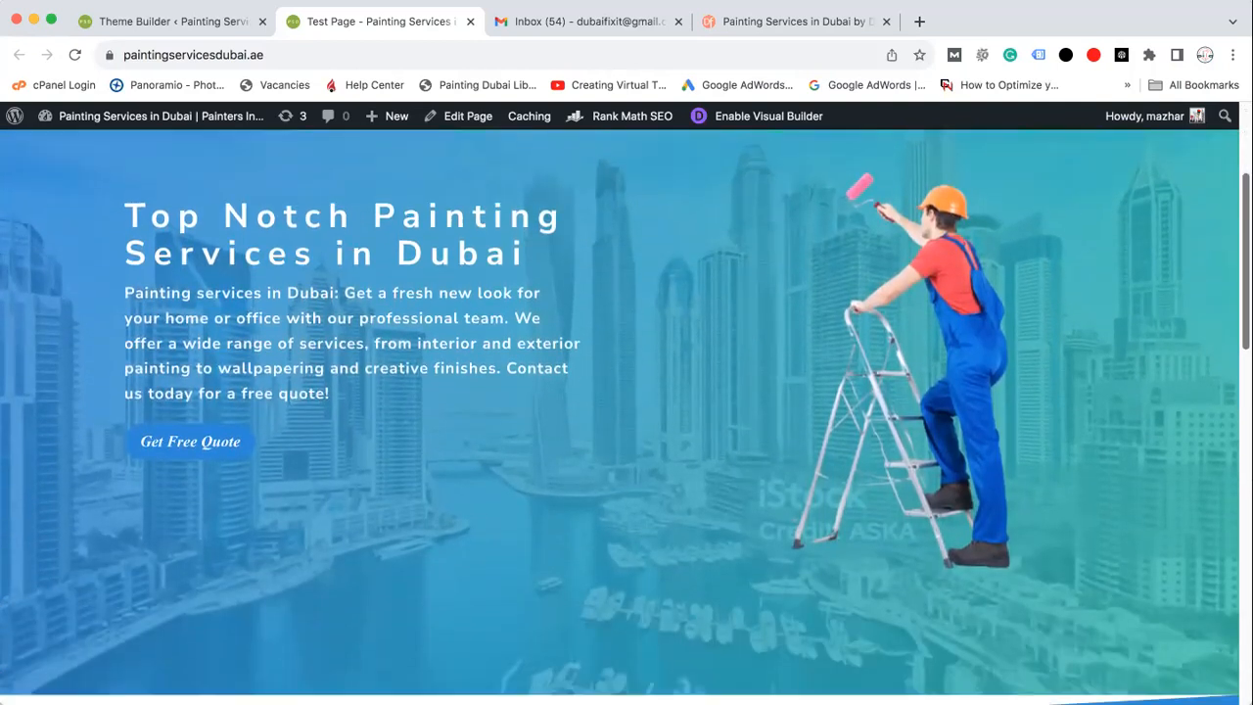
scroll(626, 416, down, 15)
drag(1244, 487, 1245, 105)
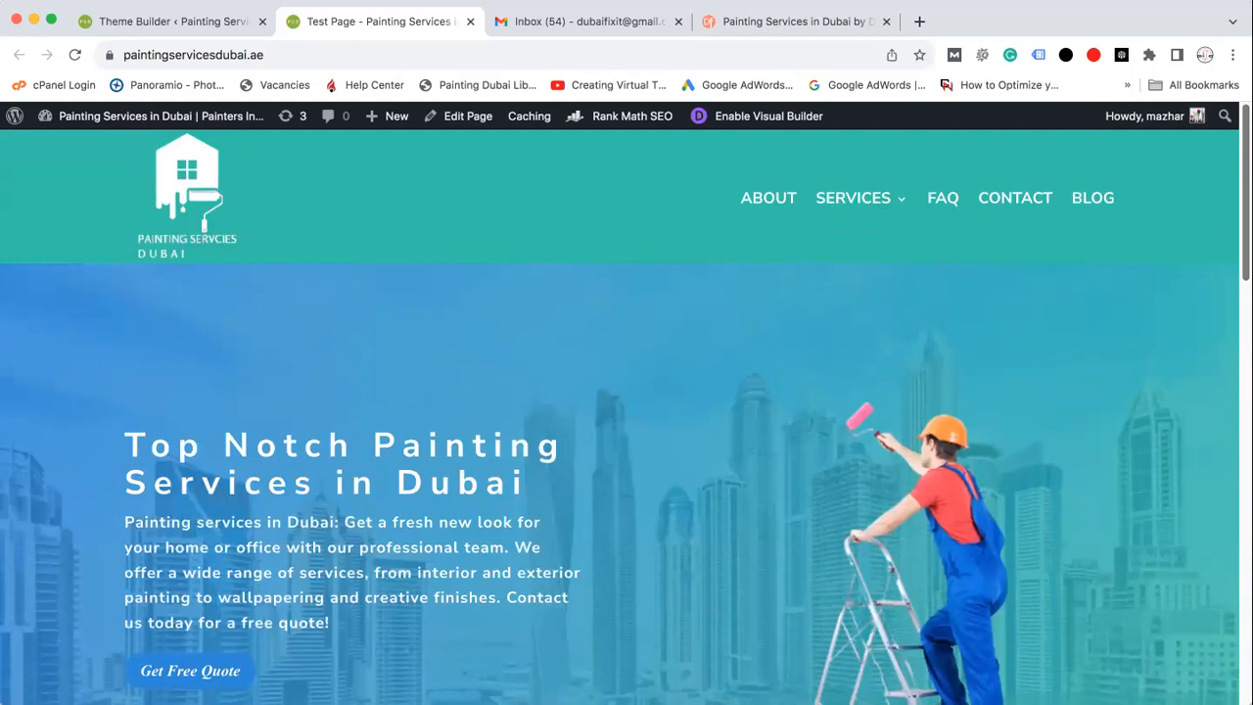
scroll(626, 405, down, 3)
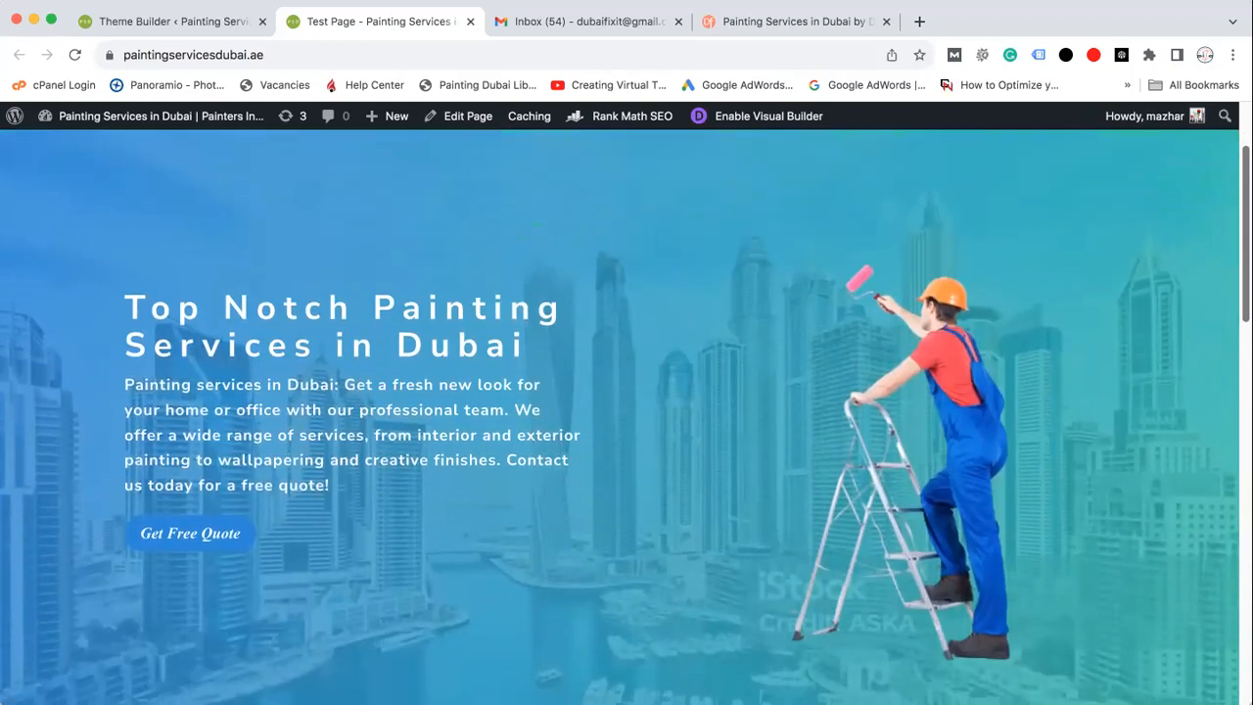
scroll(626, 416, up, 3)
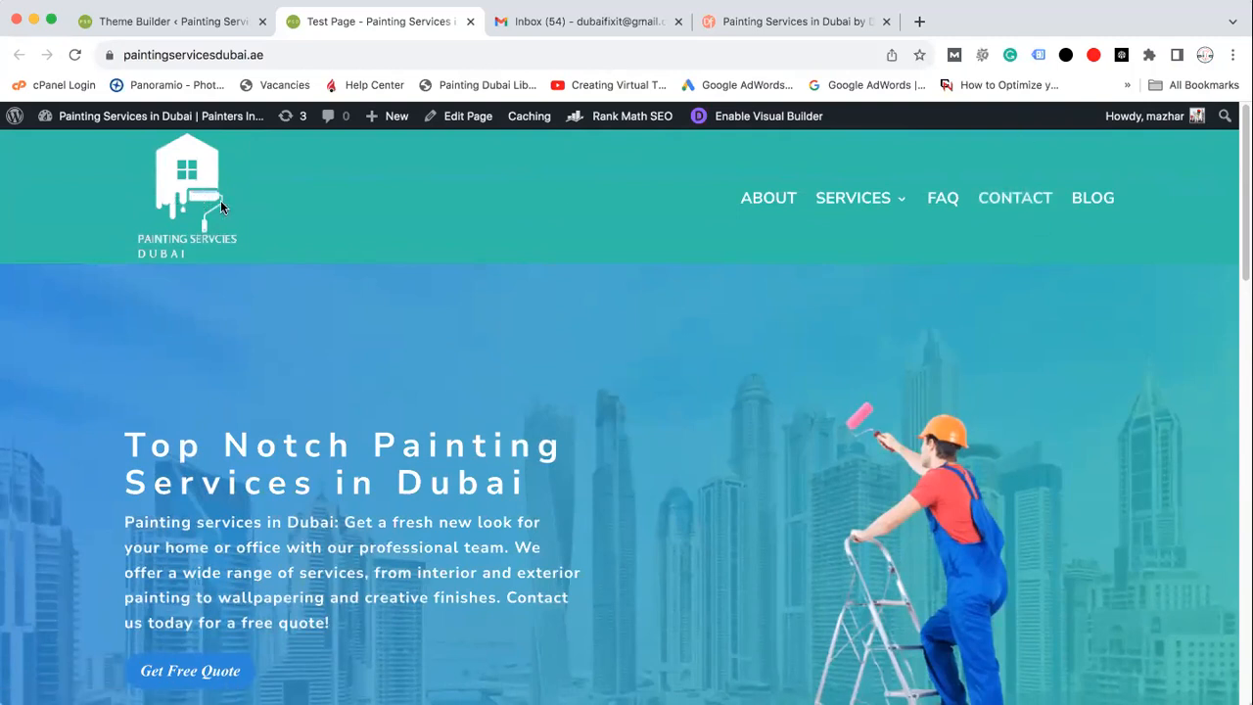
mouse_move(871, 205)
scroll(1243, 130, down, 2)
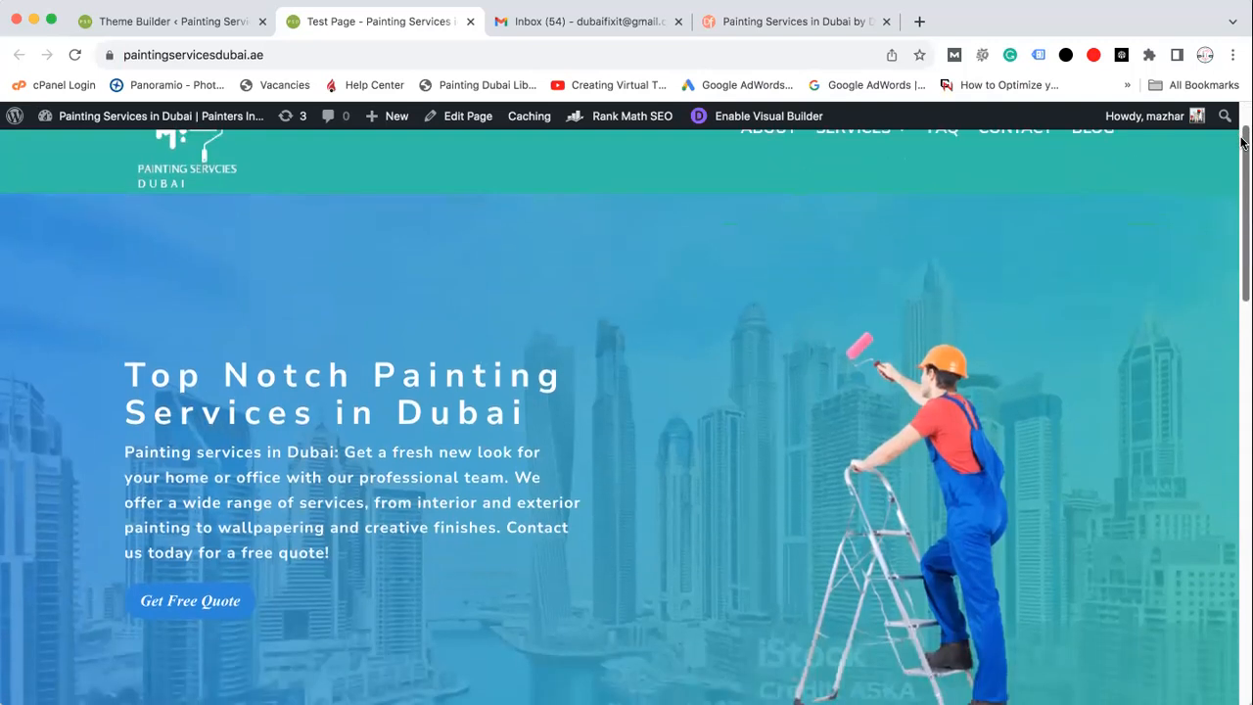
scroll(1243, 130, up, 2)
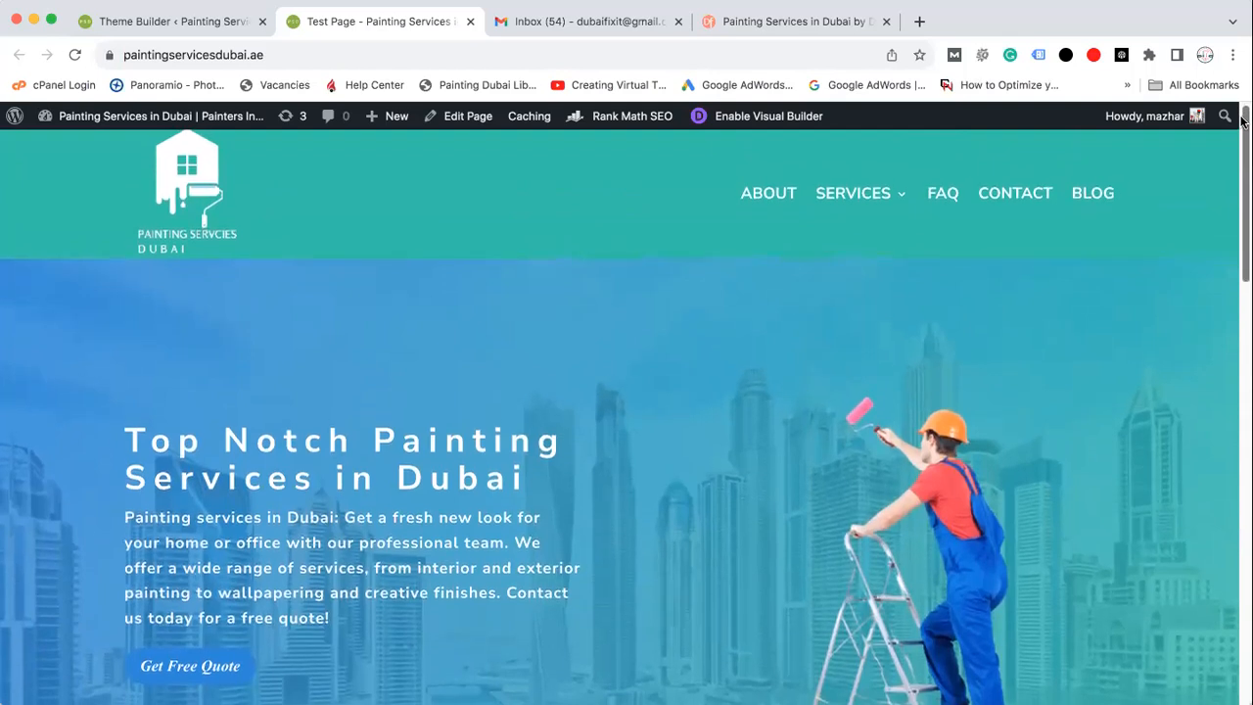
scroll(1243, 122, down, 1)
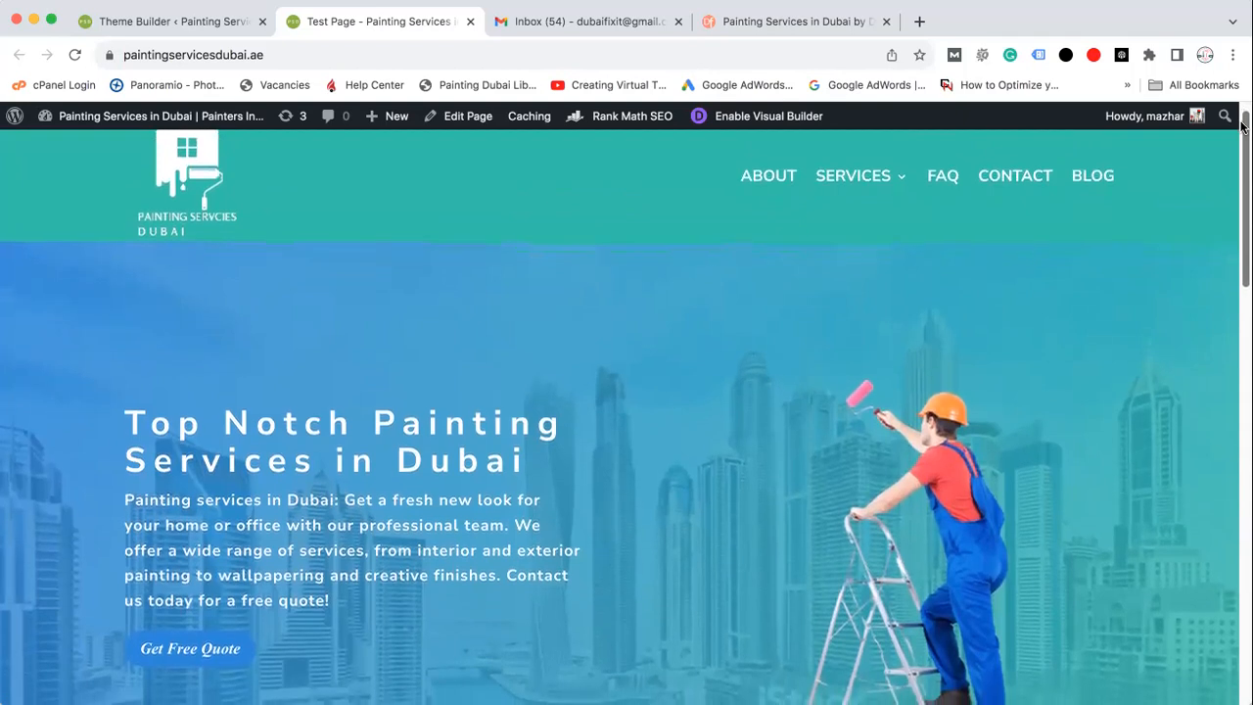
scroll(1241, 124, down, 4)
scroll(1241, 124, up, 4)
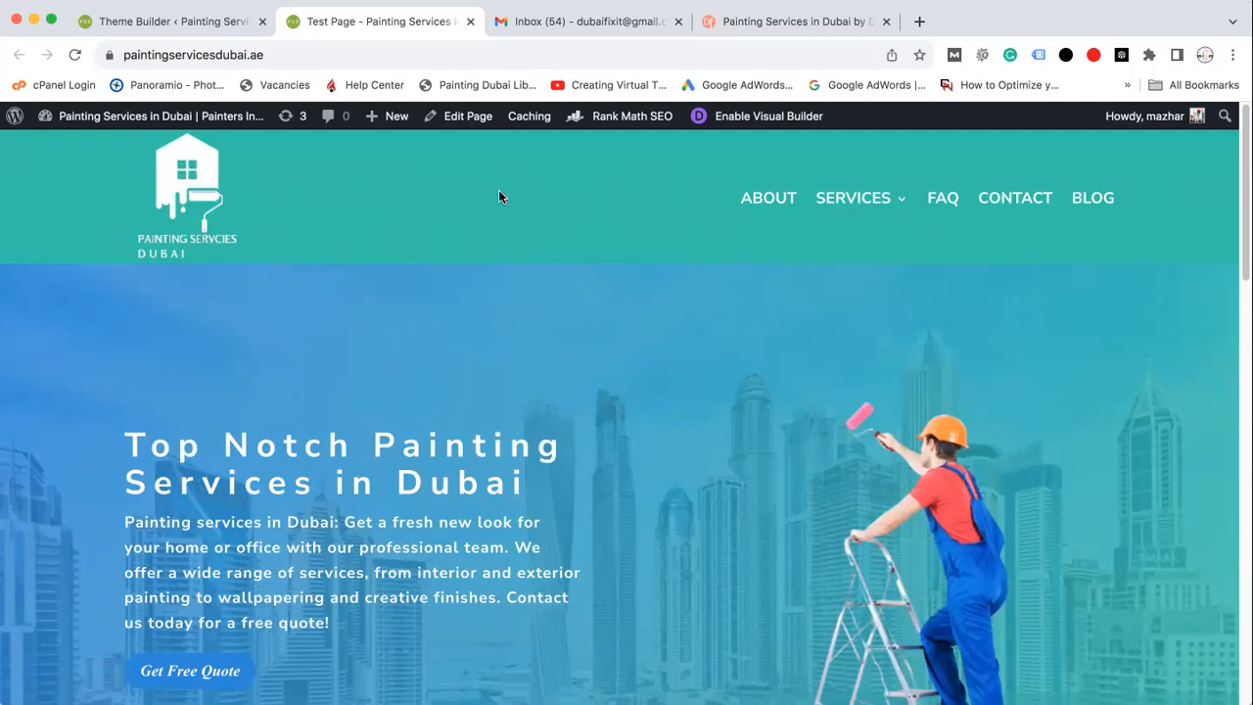
Step: Return to the Theme Builder and reopen the Global Header layout for editing
click(211, 22)
click(248, 342)
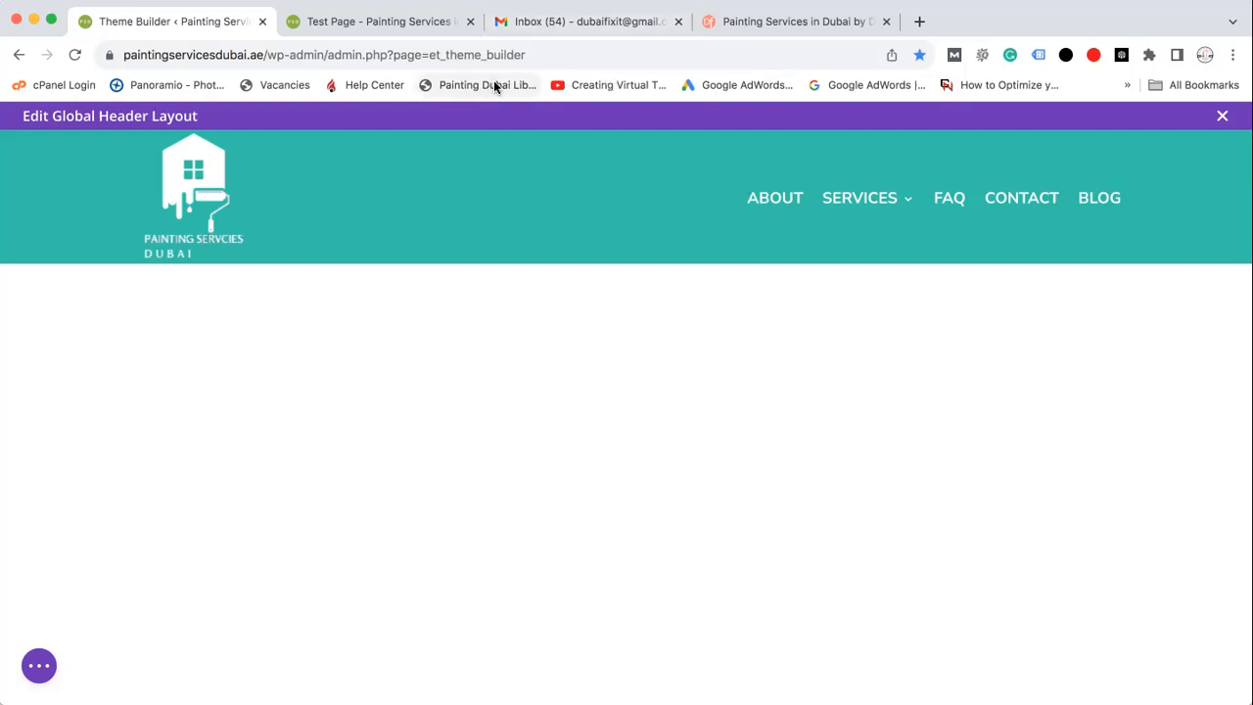
Step: Insert a second Menu module below the existing header menu and assign the site's own named menu to it
mouse_move(624, 233)
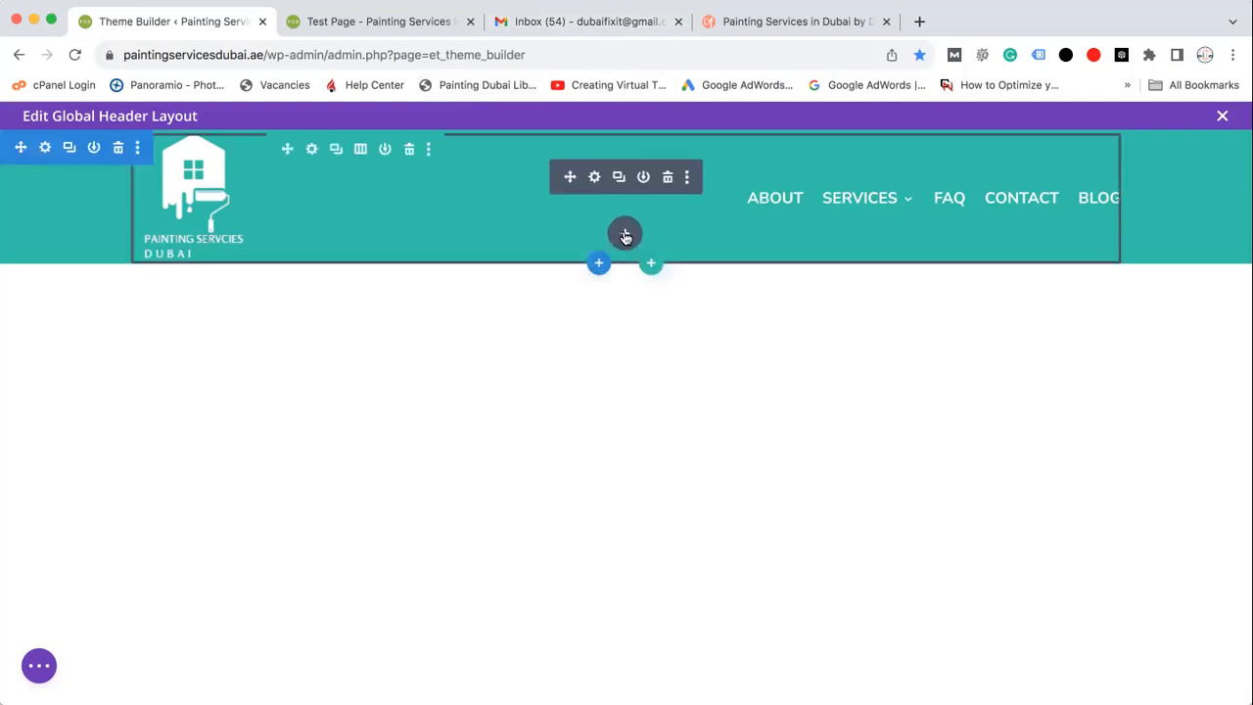
click(624, 235)
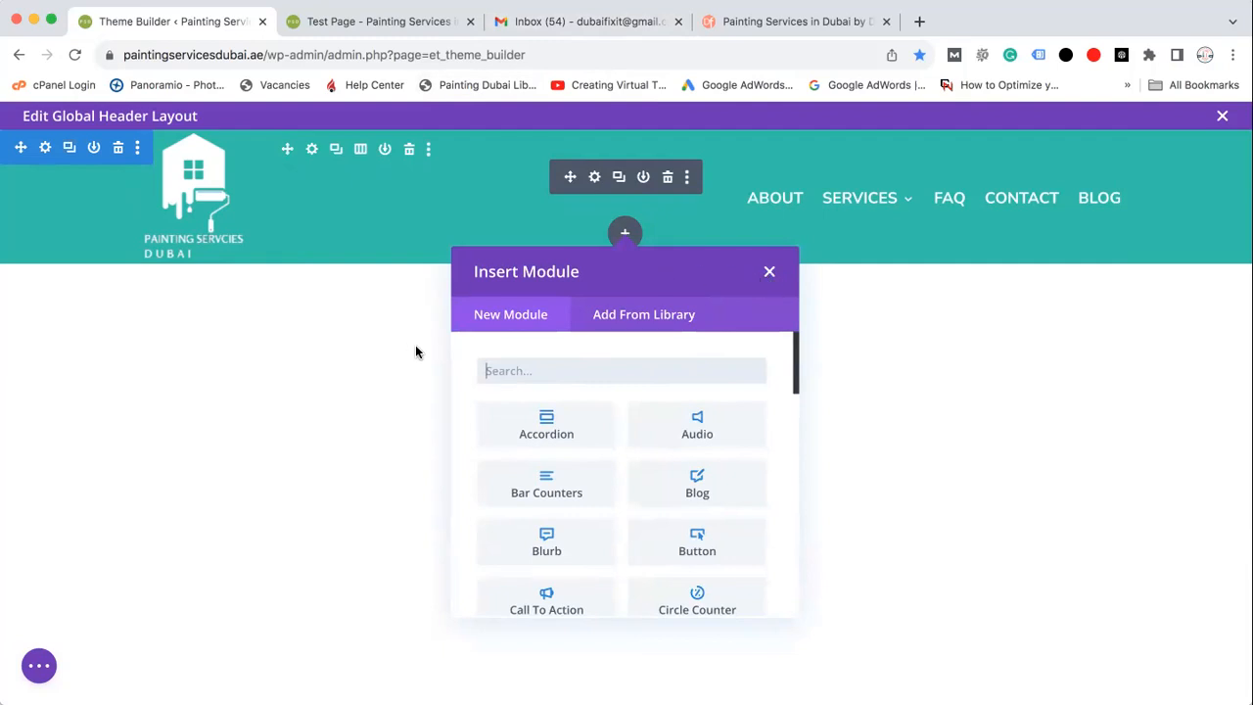
click(727, 368)
text(menu)
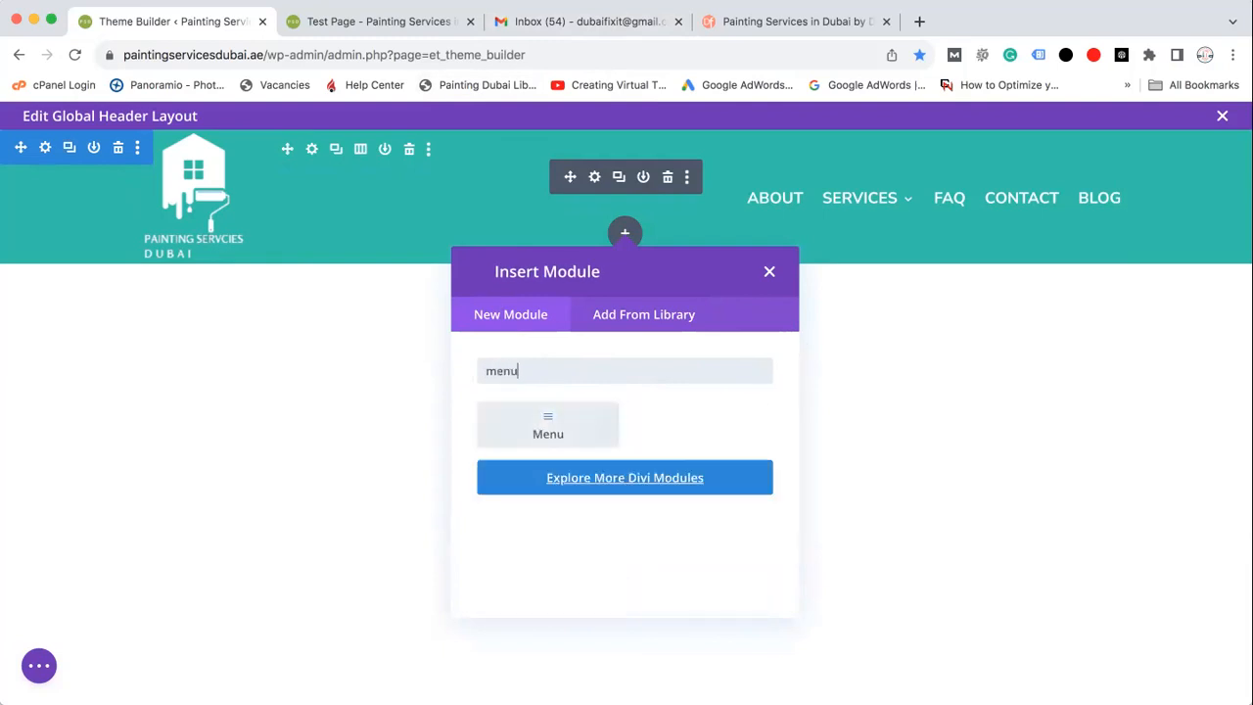
click(543, 433)
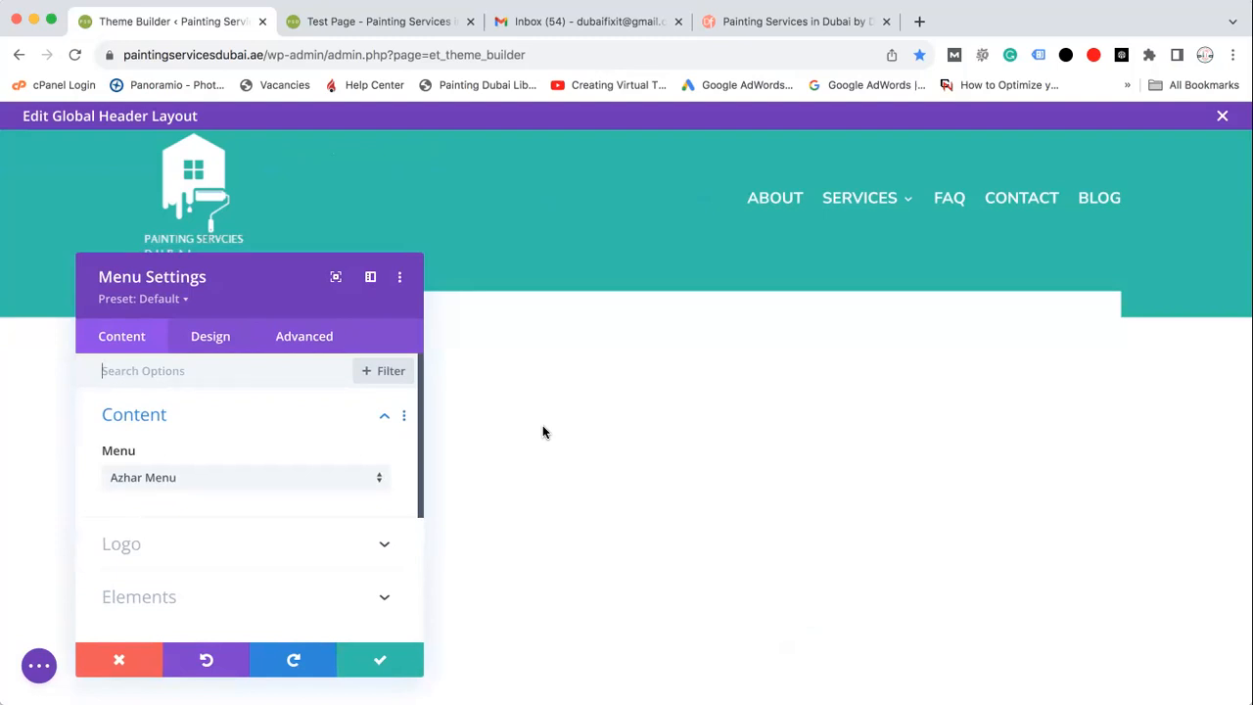
click(169, 481)
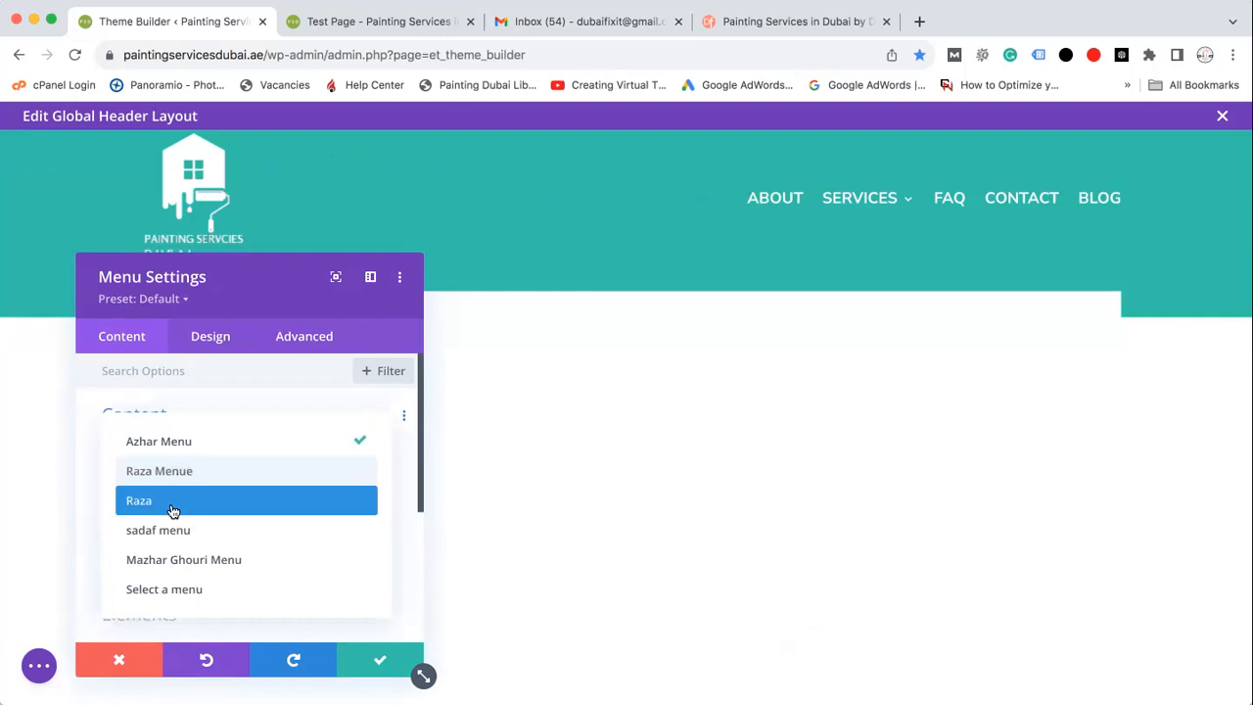
click(198, 560)
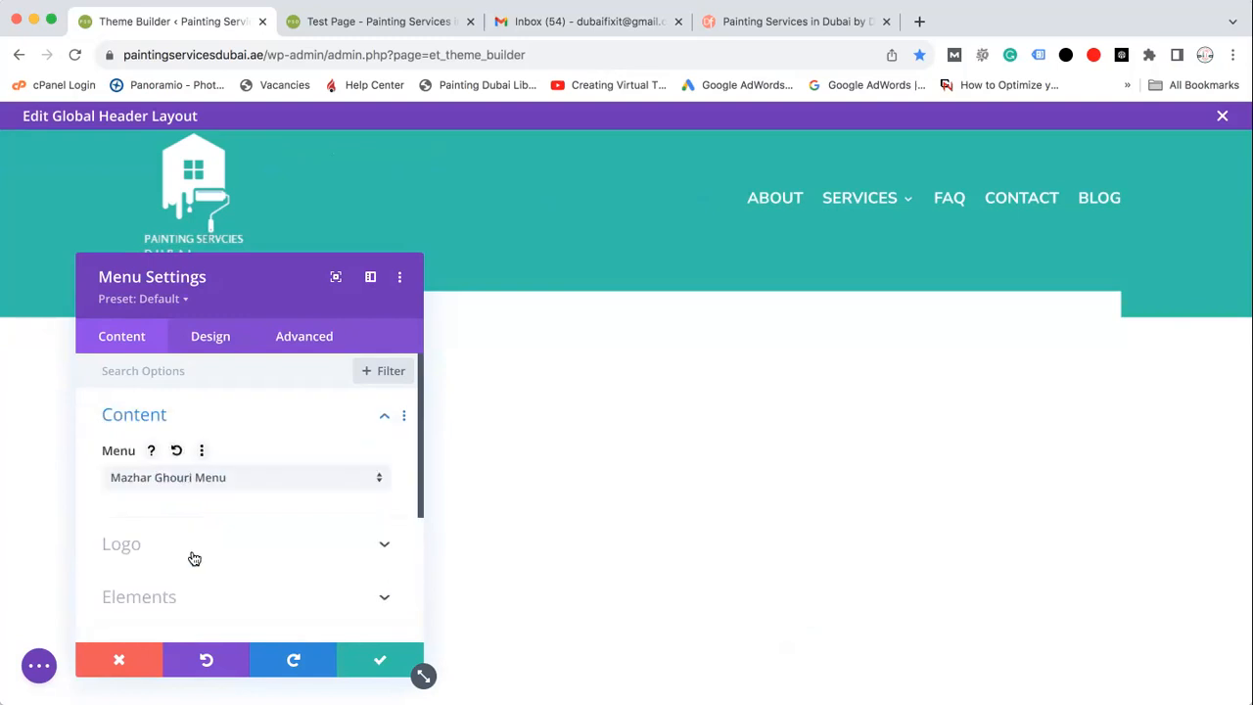
click(192, 548)
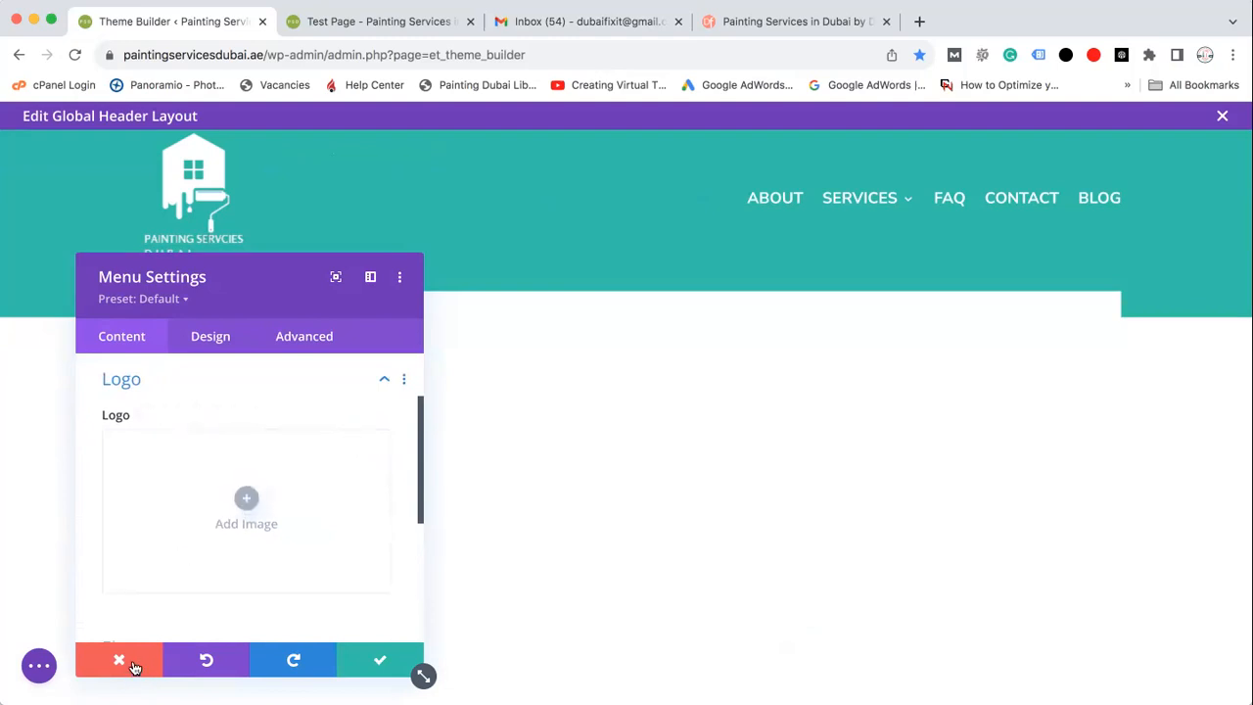
click(380, 661)
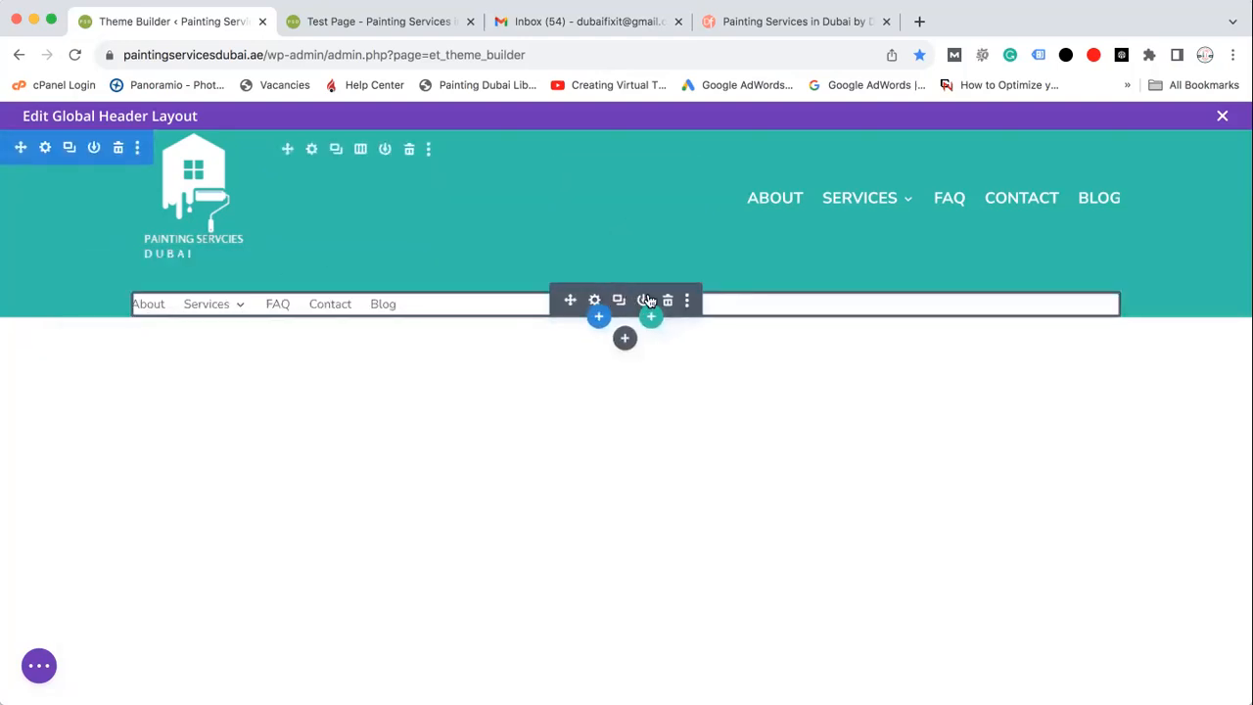
Step: Delete the extra Menu module from the header row
click(669, 301)
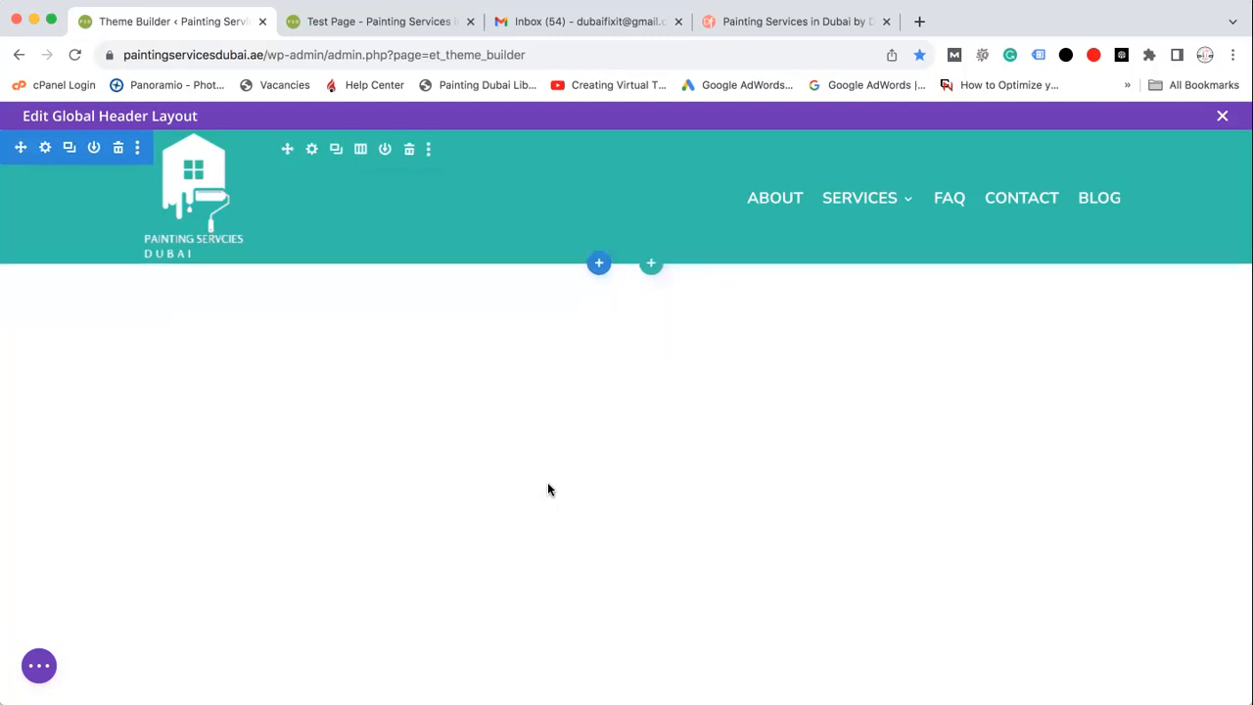
Step: Open the original menu module's settings and expand its Menu Text design options for review
mouse_move(897, 172)
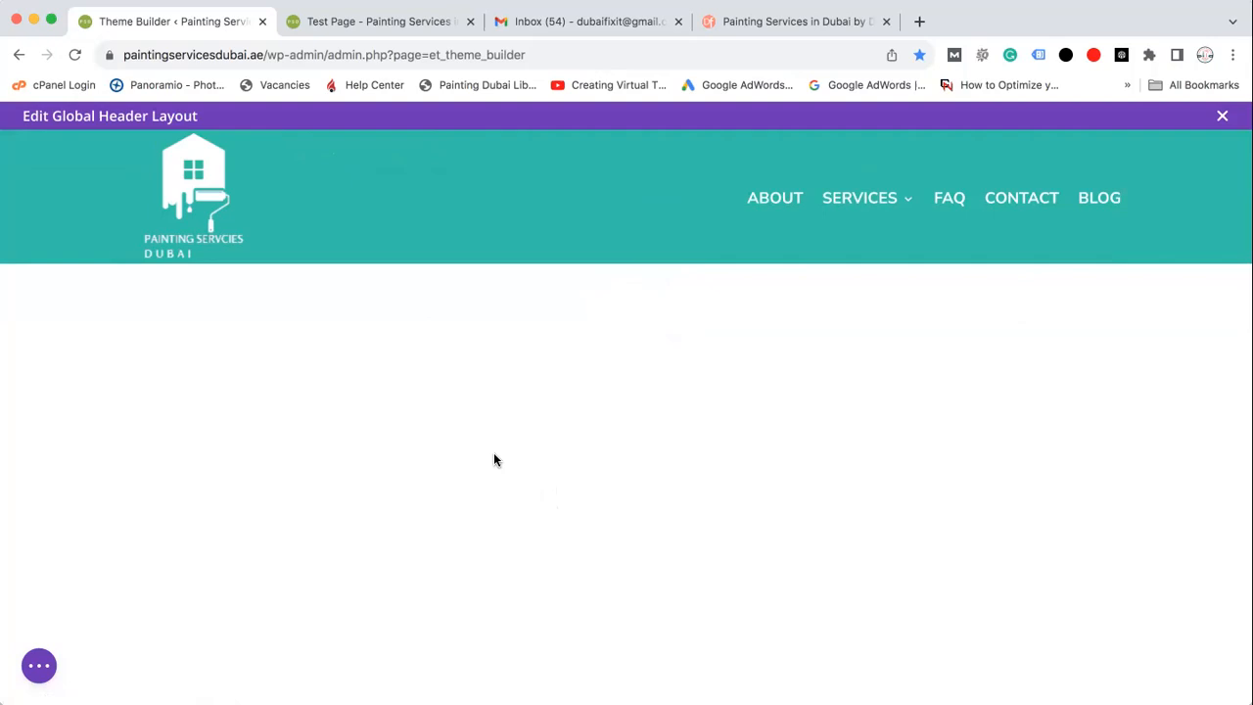
mouse_move(902, 201)
mouse_move(859, 184)
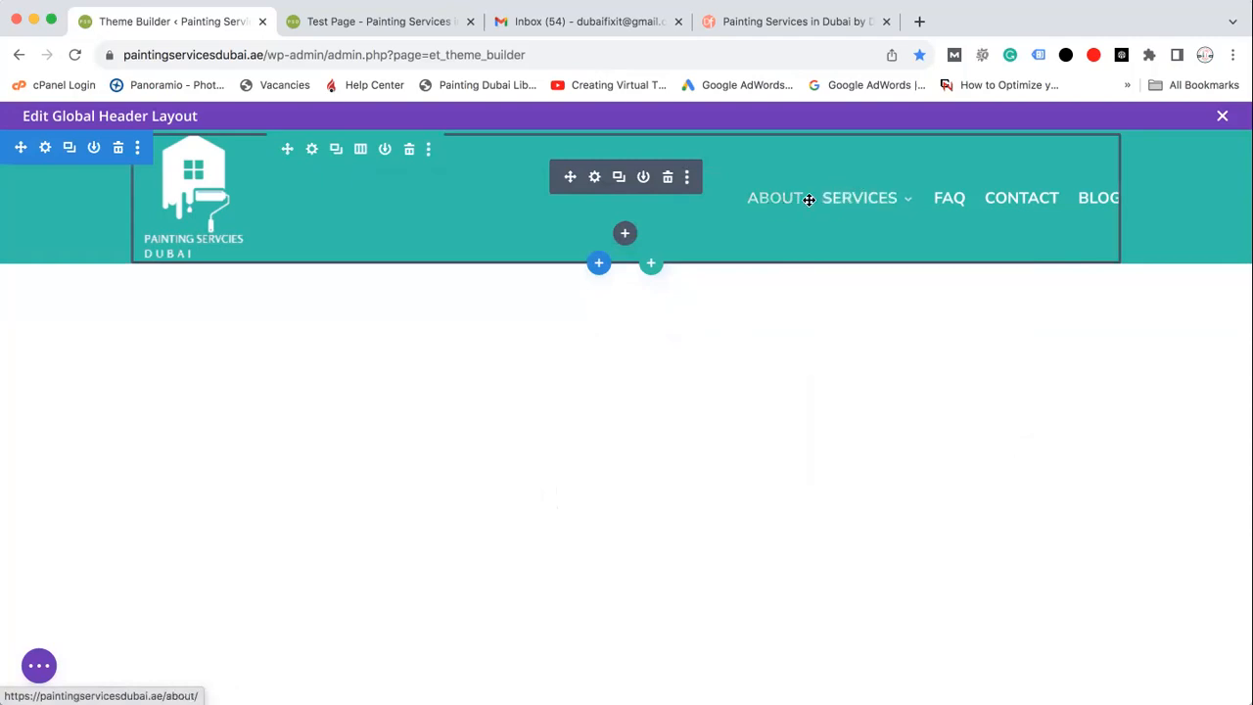
click(594, 179)
drag(226, 279, 354, 145)
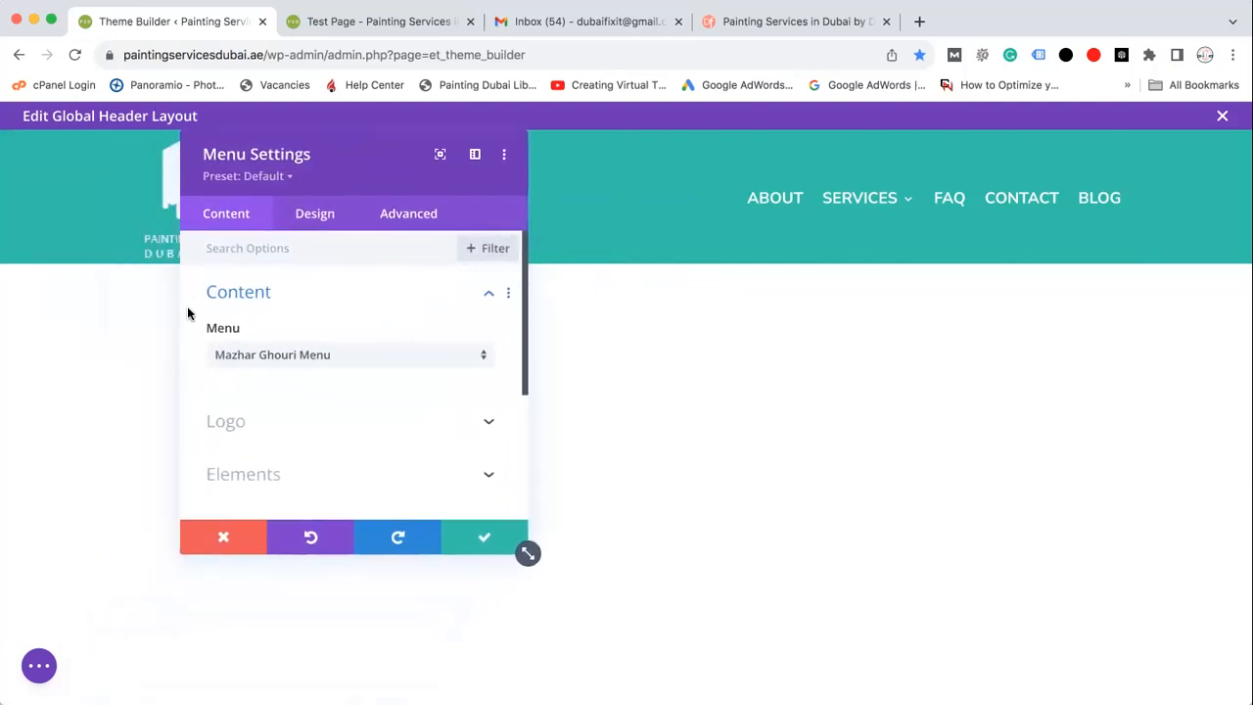
click(310, 226)
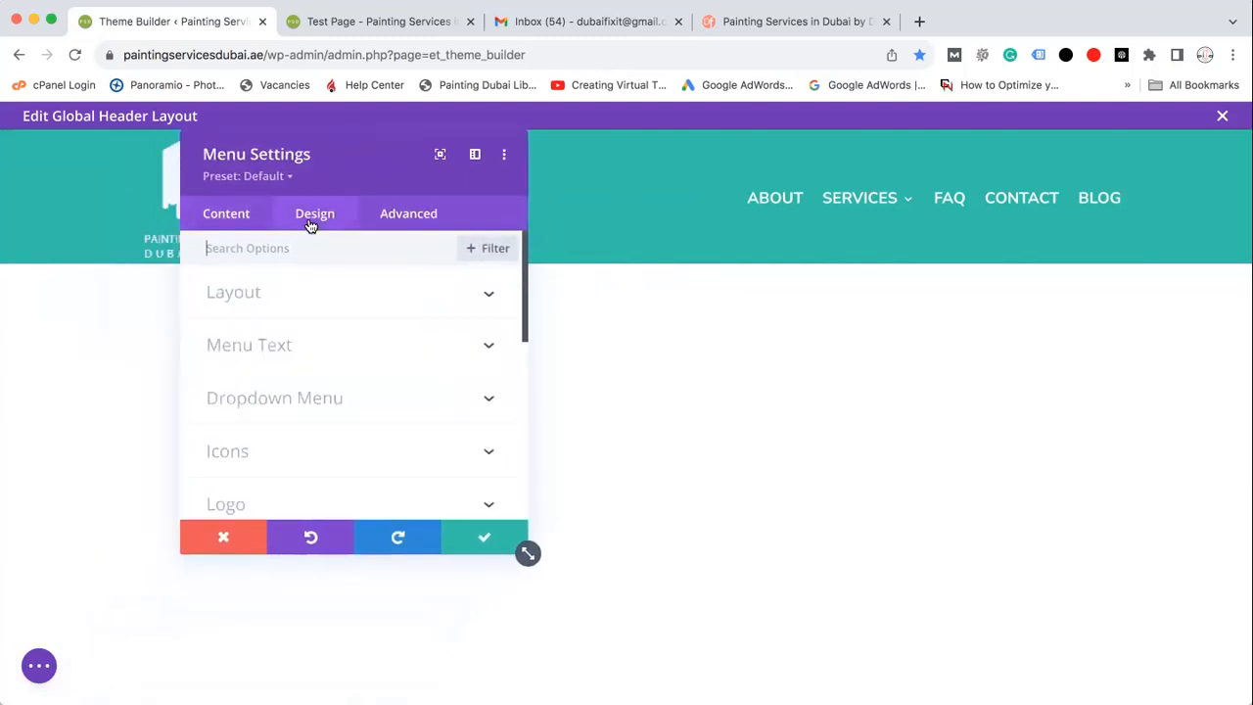
click(293, 348)
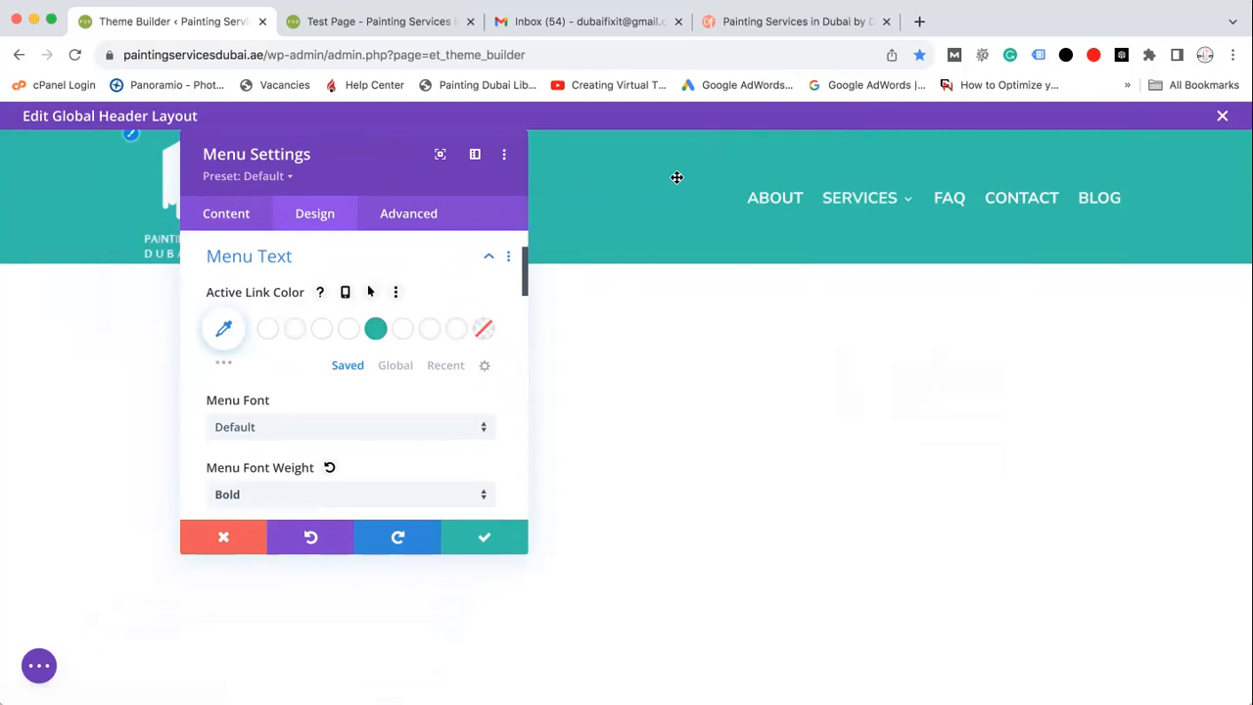
Step: Toggle the menu's uppercase font style off and on again, and set the menu letter spacing to 1px
drag(524, 269, 521, 316)
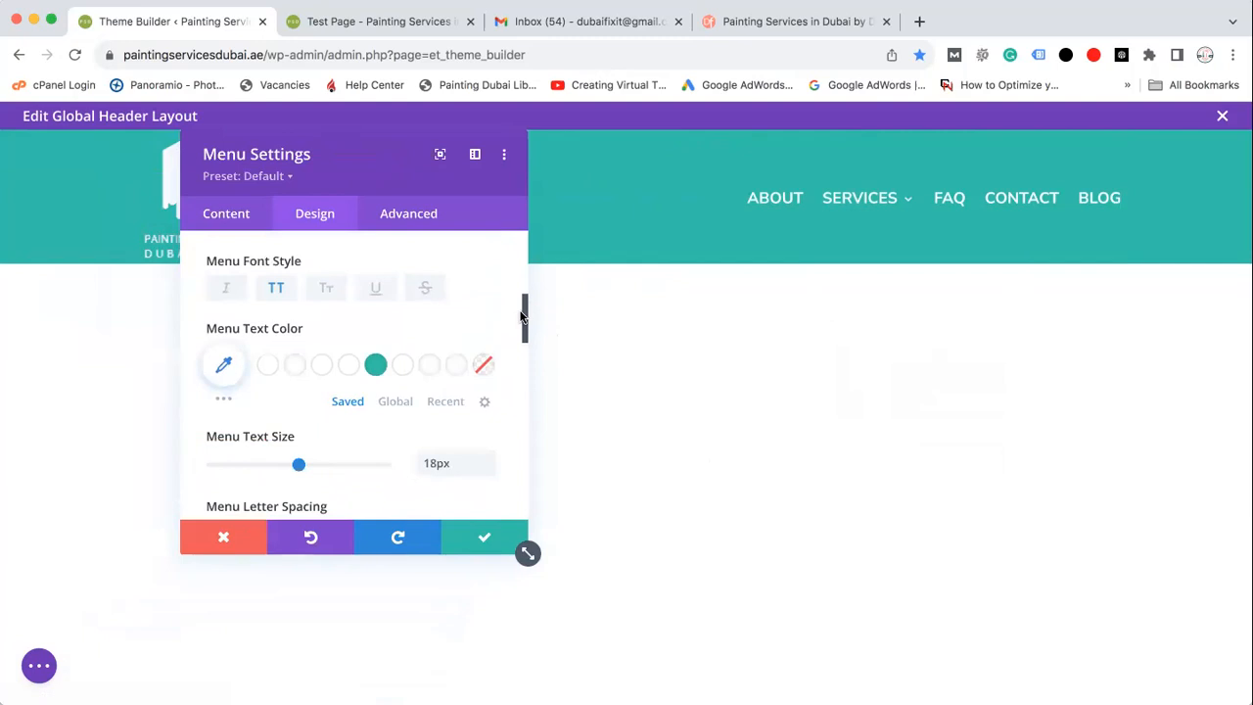
click(275, 293)
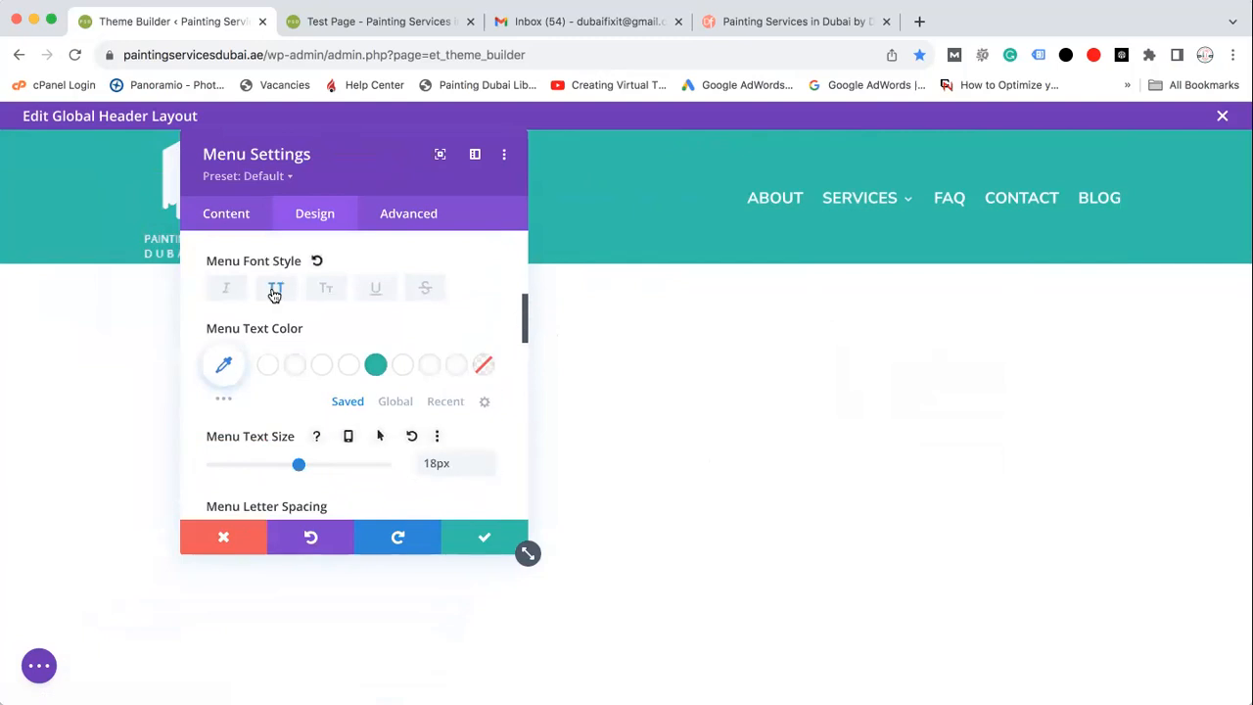
click(276, 294)
drag(525, 322, 521, 341)
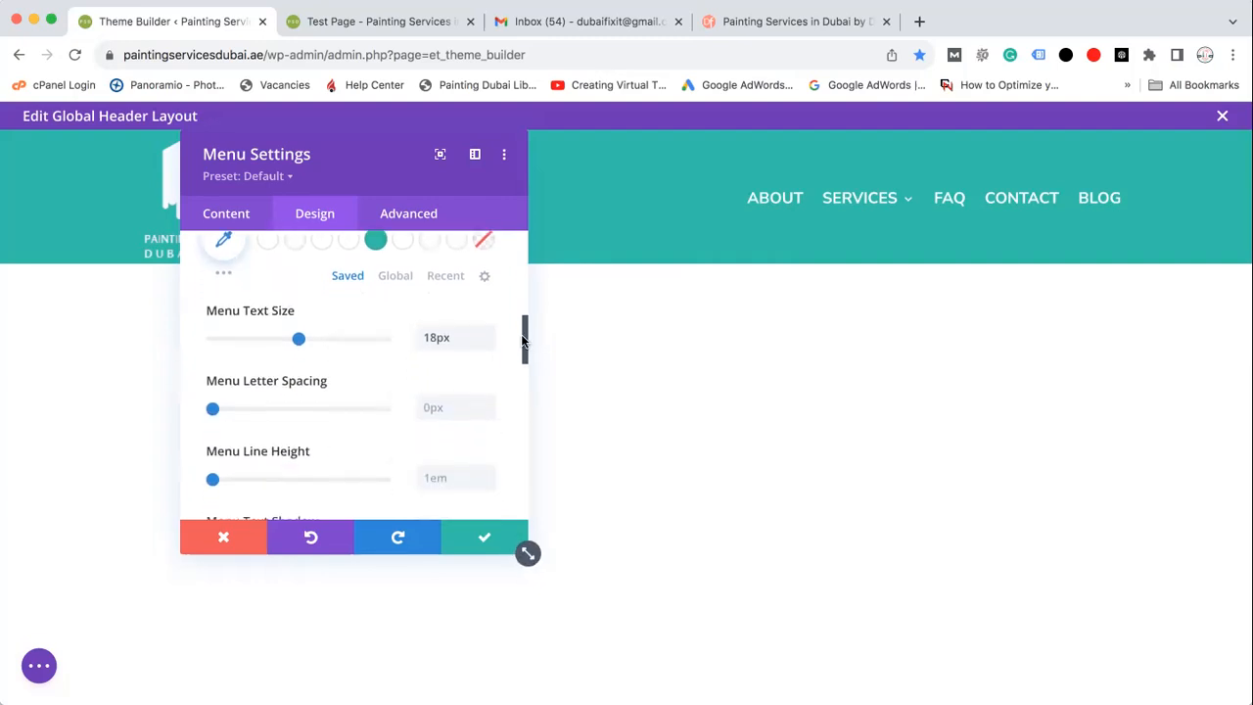
click(488, 402)
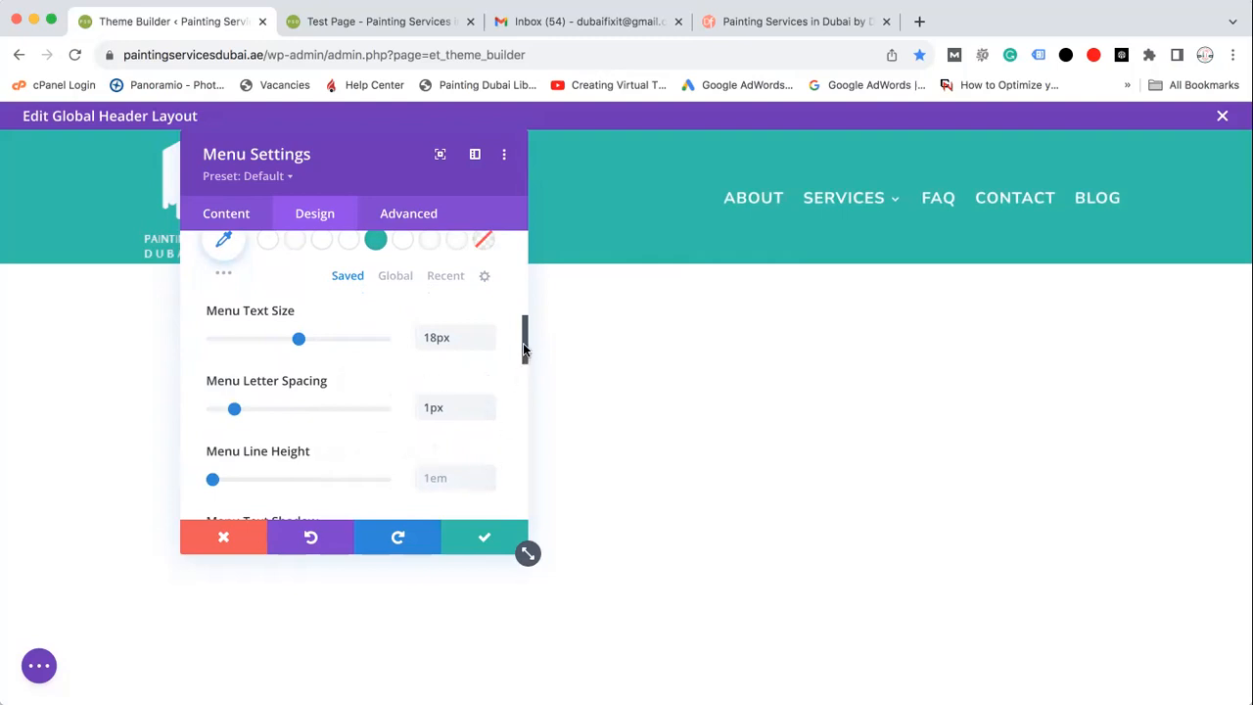
Step: Try the Dark text color on the header menu and apply the module settings
drag(524, 339, 523, 399)
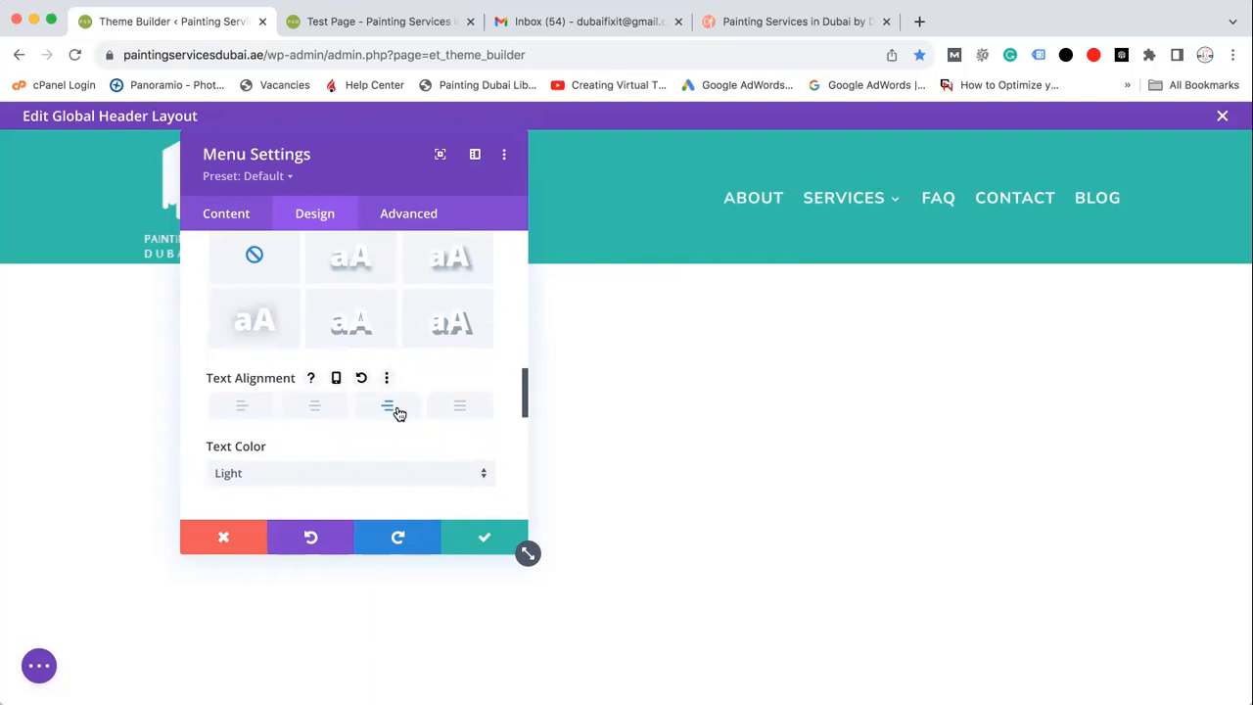
click(388, 475)
click(378, 519)
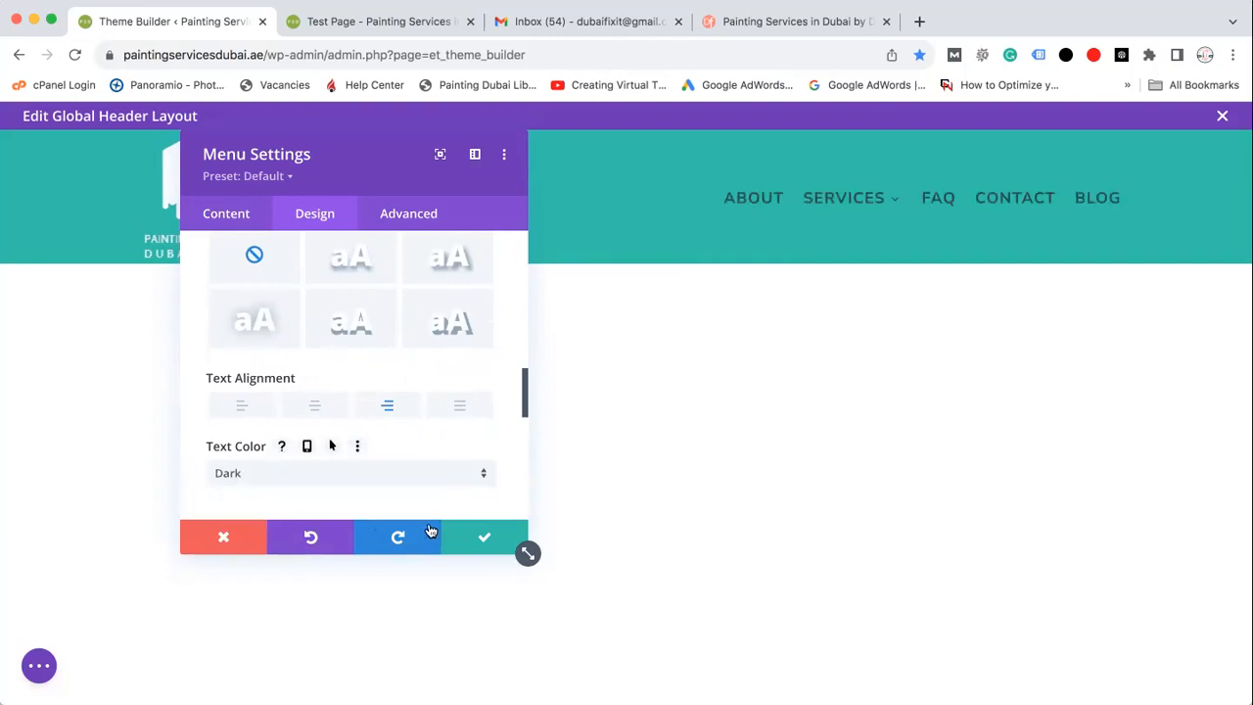
click(505, 541)
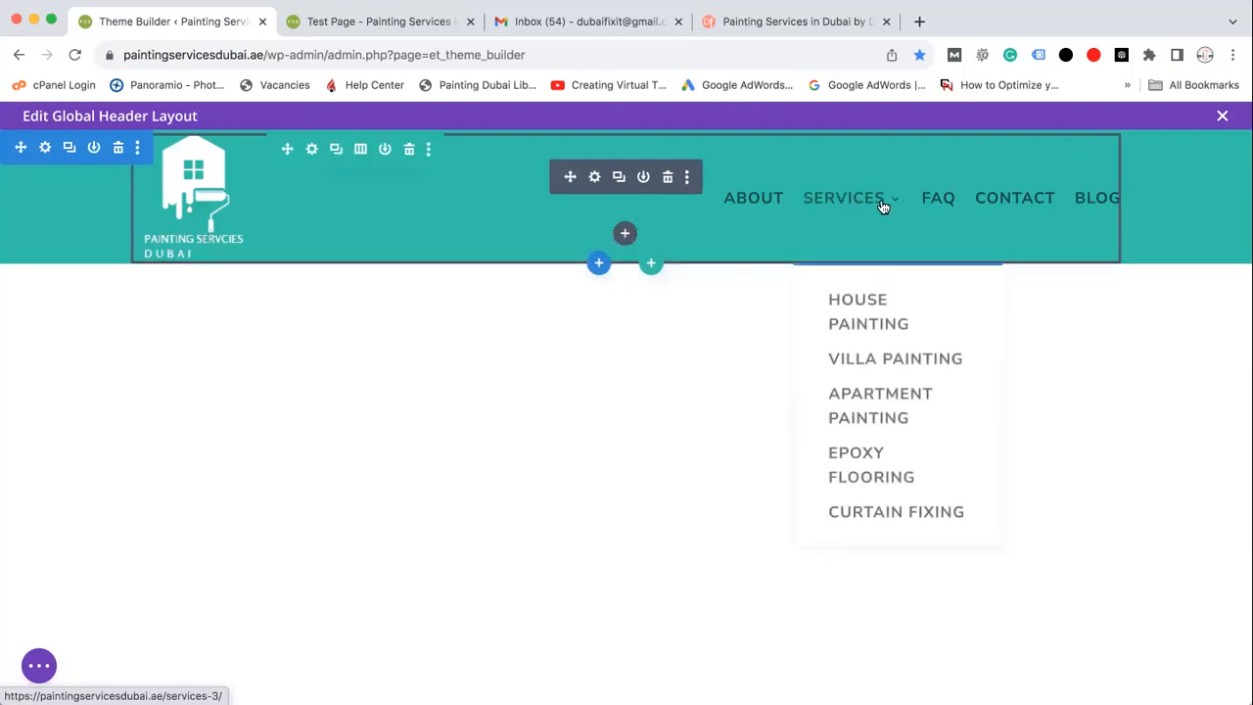
Step: Reopen the header menu's text design options, set the text color to Light and apply the change
click(594, 176)
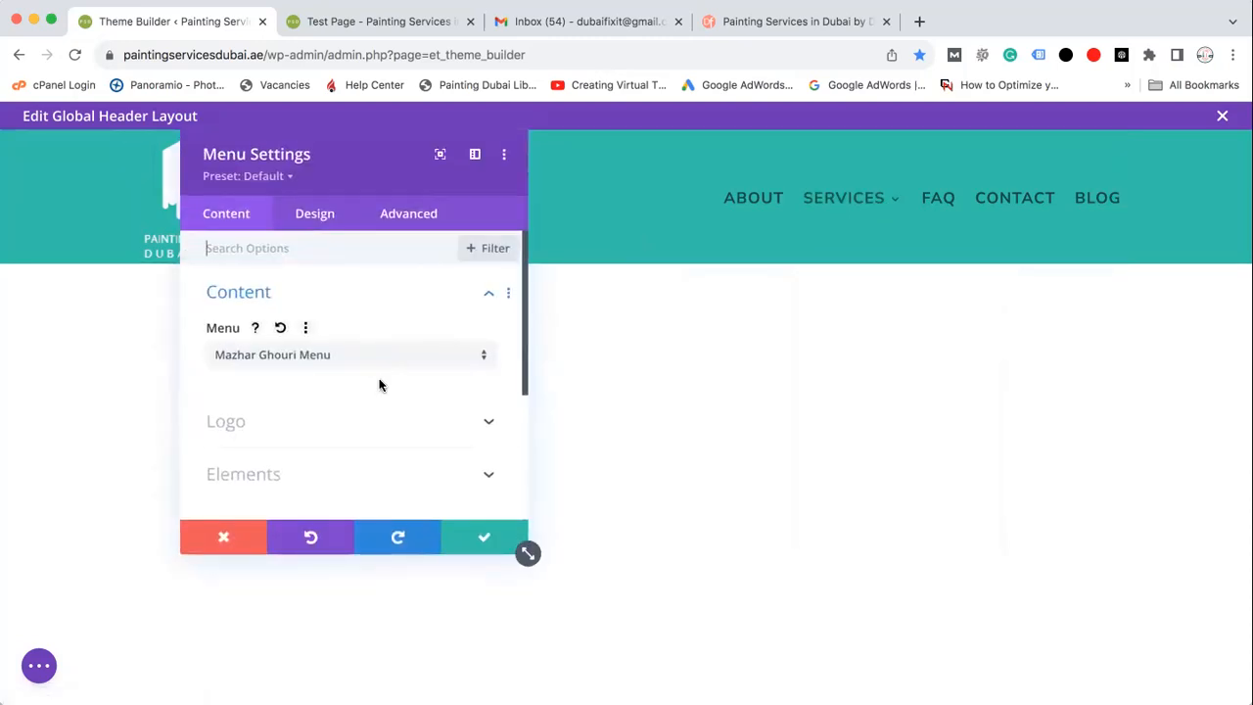
mouse_move(524, 350)
mouse_down()
mouse_move(528, 402)
mouse_move(545, 322)
mouse_move(534, 395)
mouse_move(533, 339)
mouse_up()
click(316, 213)
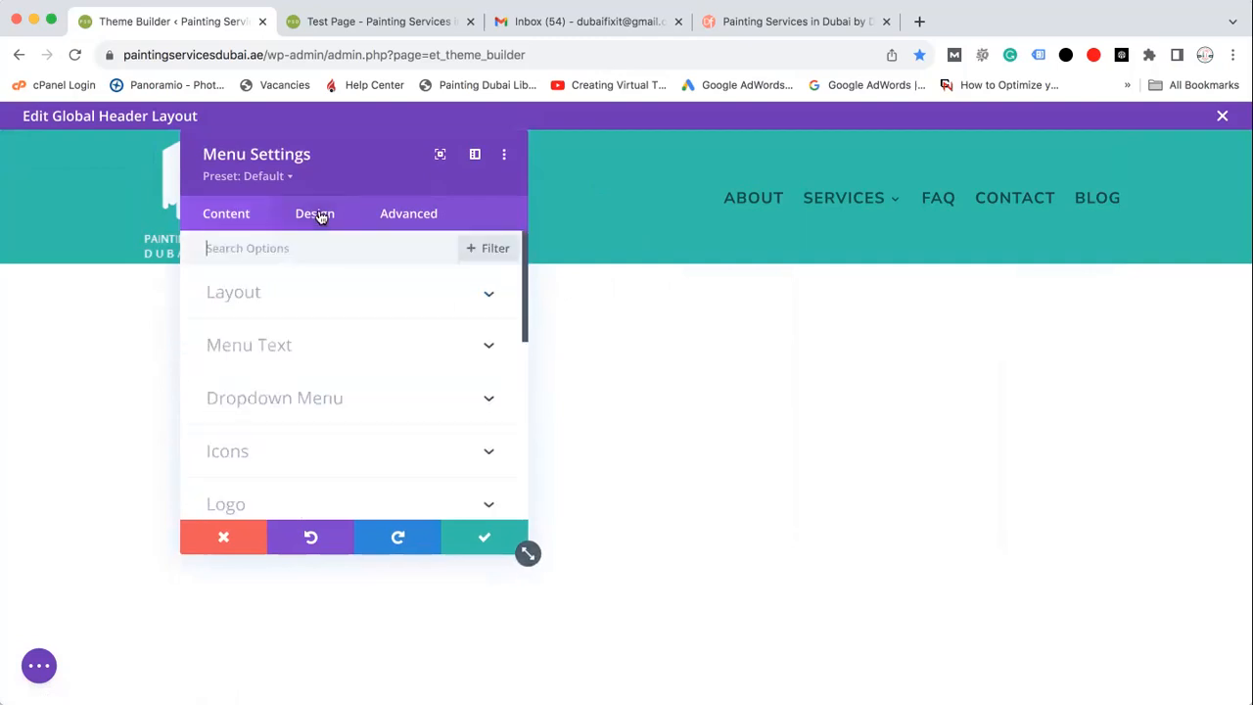
click(433, 344)
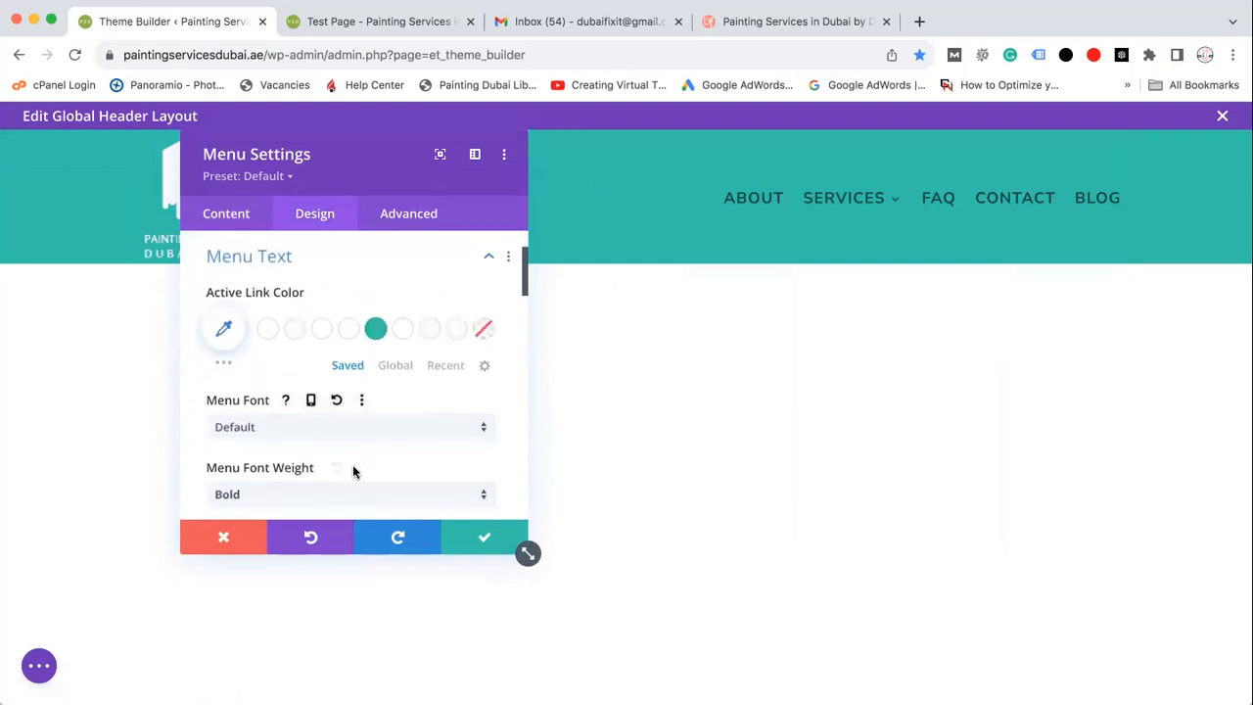
drag(526, 282, 514, 412)
click(403, 391)
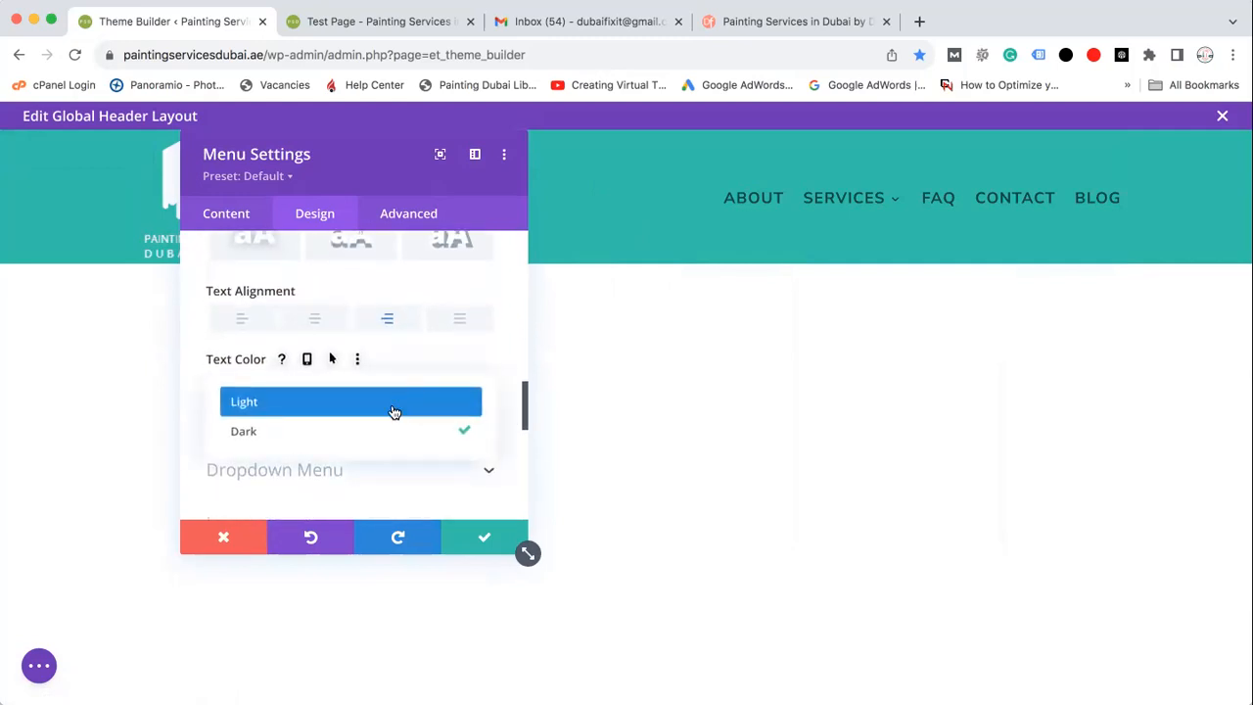
click(357, 407)
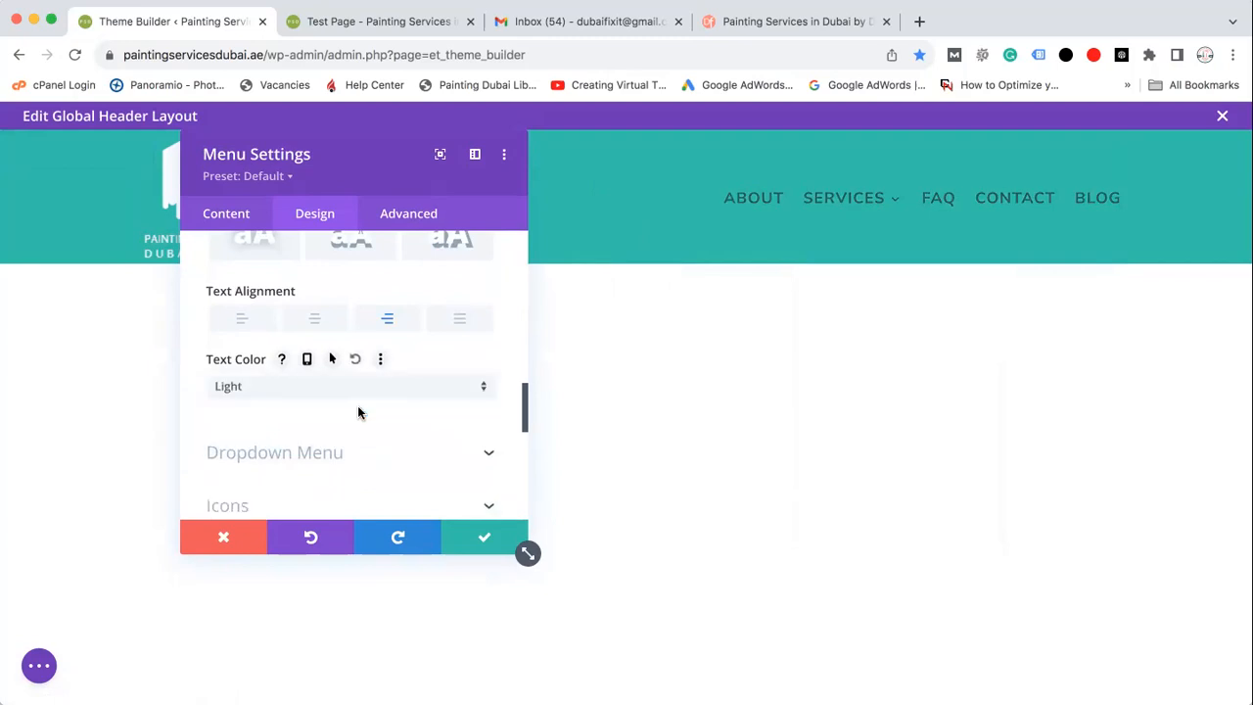
click(487, 540)
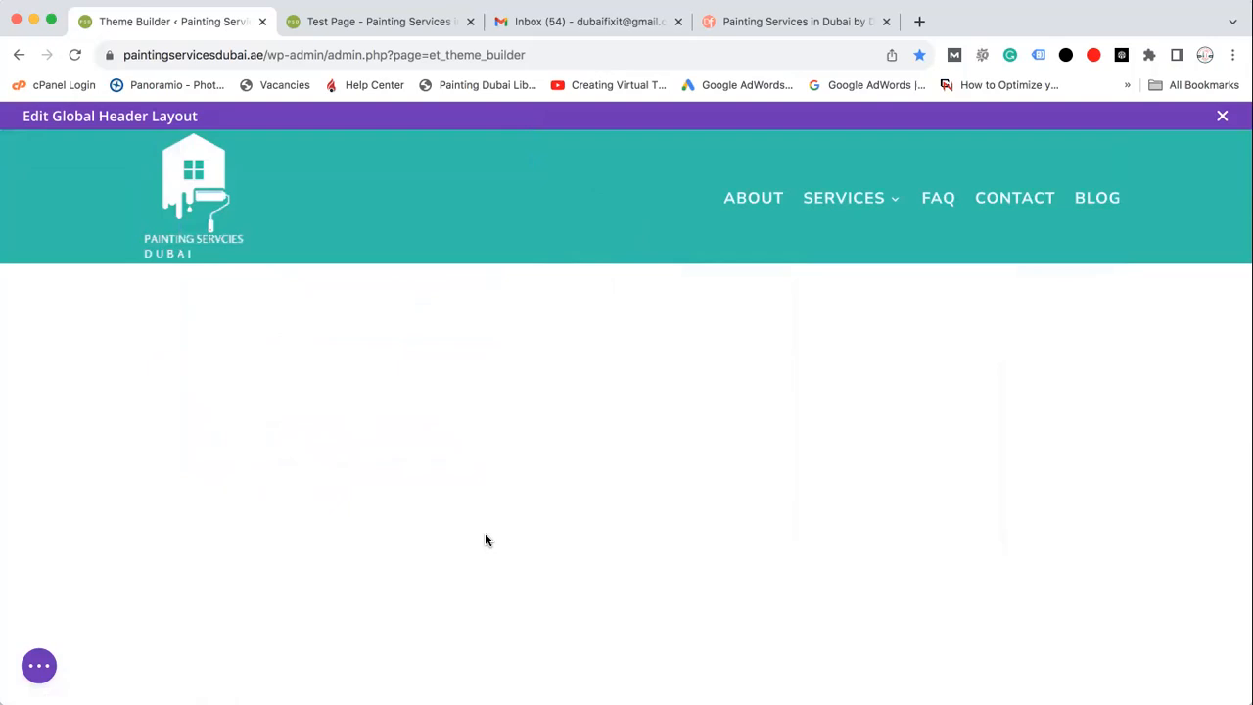
mouse_move(597, 178)
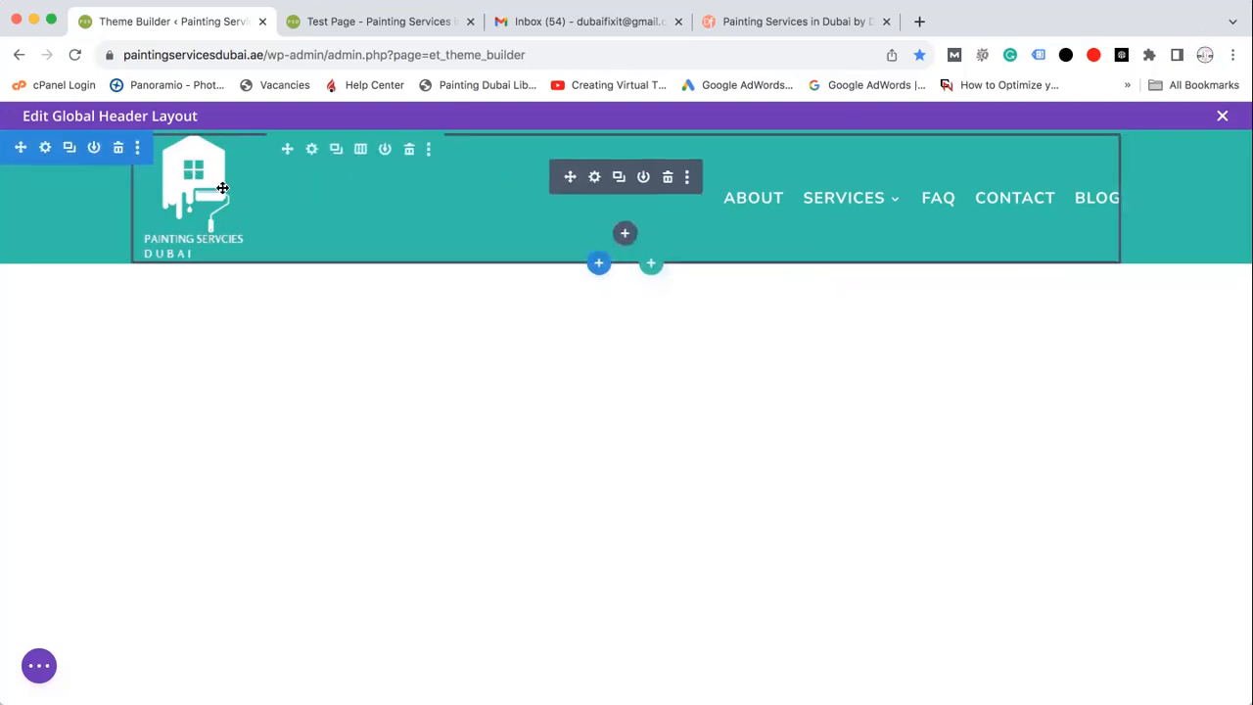
mouse_move(1139, 255)
mouse_down()
mouse_move(1146, 330)
mouse_move(1155, 254)
mouse_up()
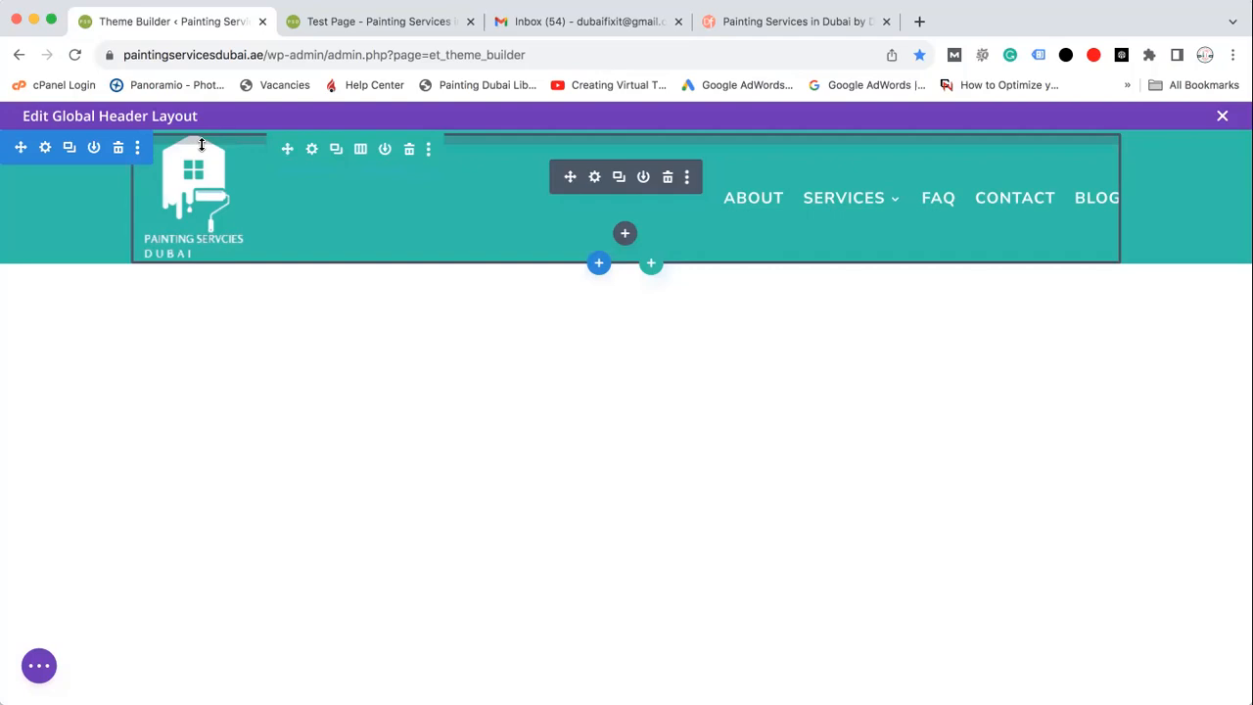
mouse_move(212, 139)
mouse_down()
mouse_move(212, 154)
mouse_move(213, 126)
mouse_up()
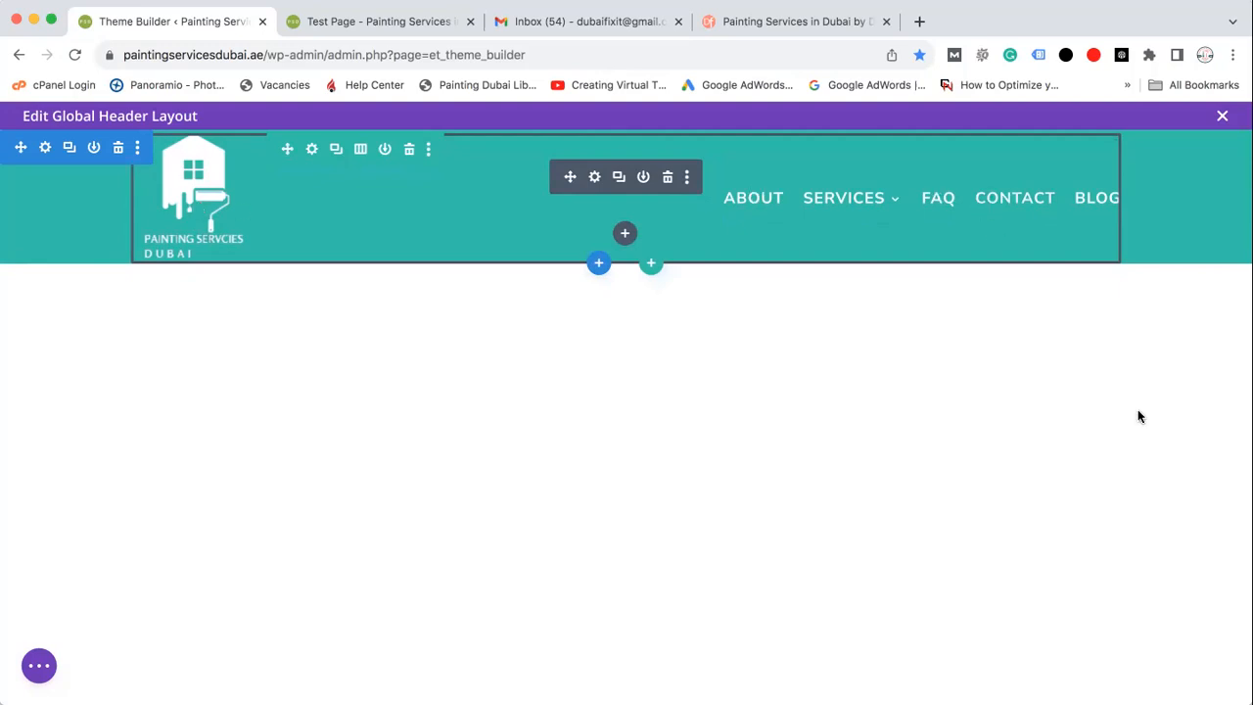
Step: Show the page builder controls and save the Global Header layout
drag(54, 680, 650, 664)
click(626, 665)
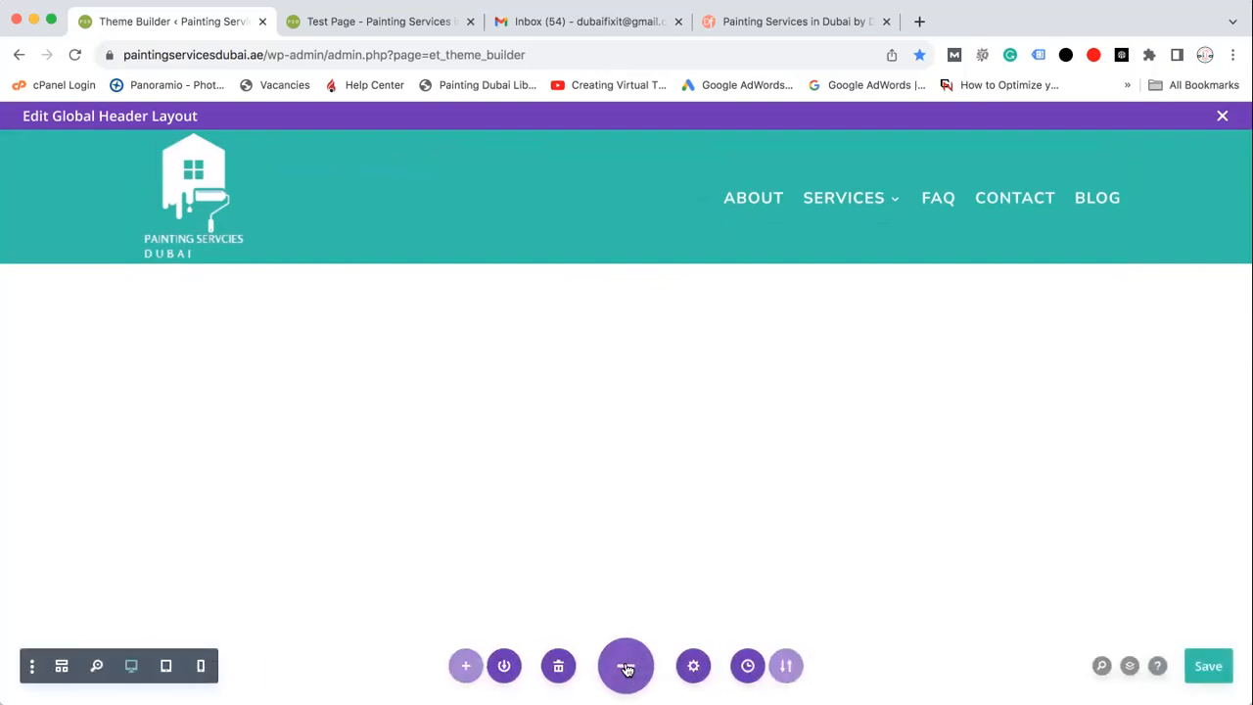
click(1212, 665)
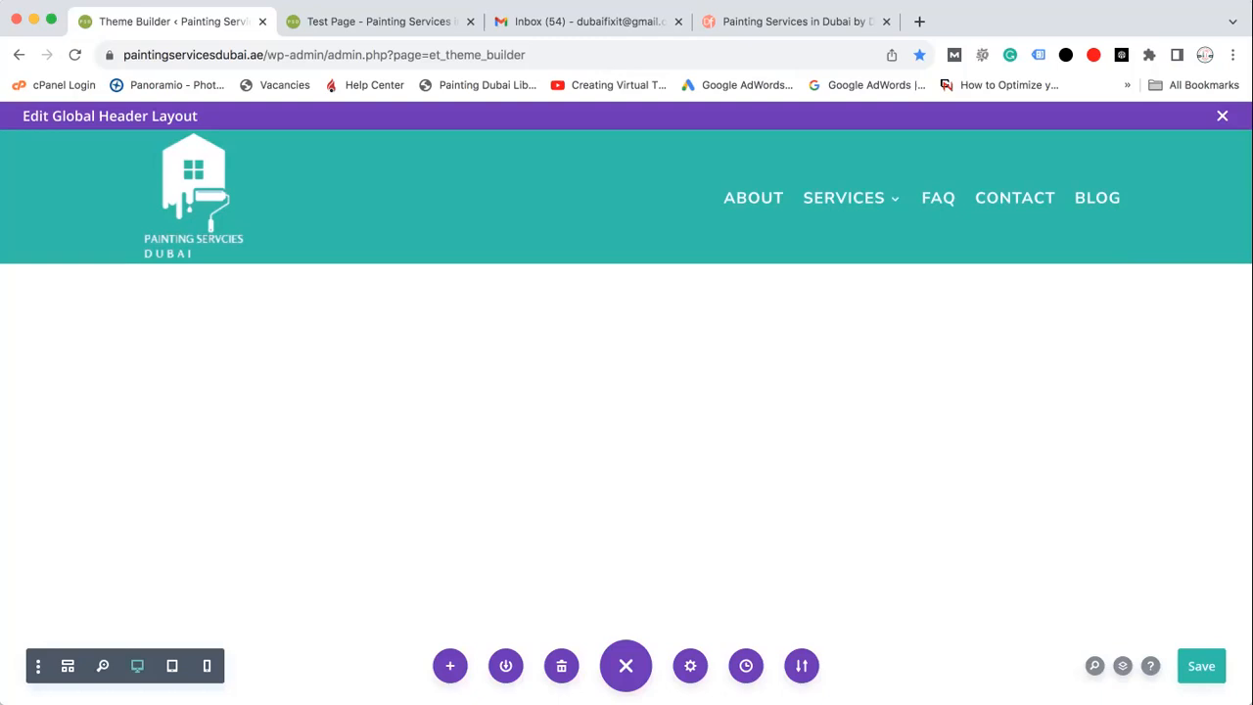
click(1200, 665)
Step: Examine the Menu module's content sections, from the menu choice down to the admin label, and close its settings
mouse_move(419, 243)
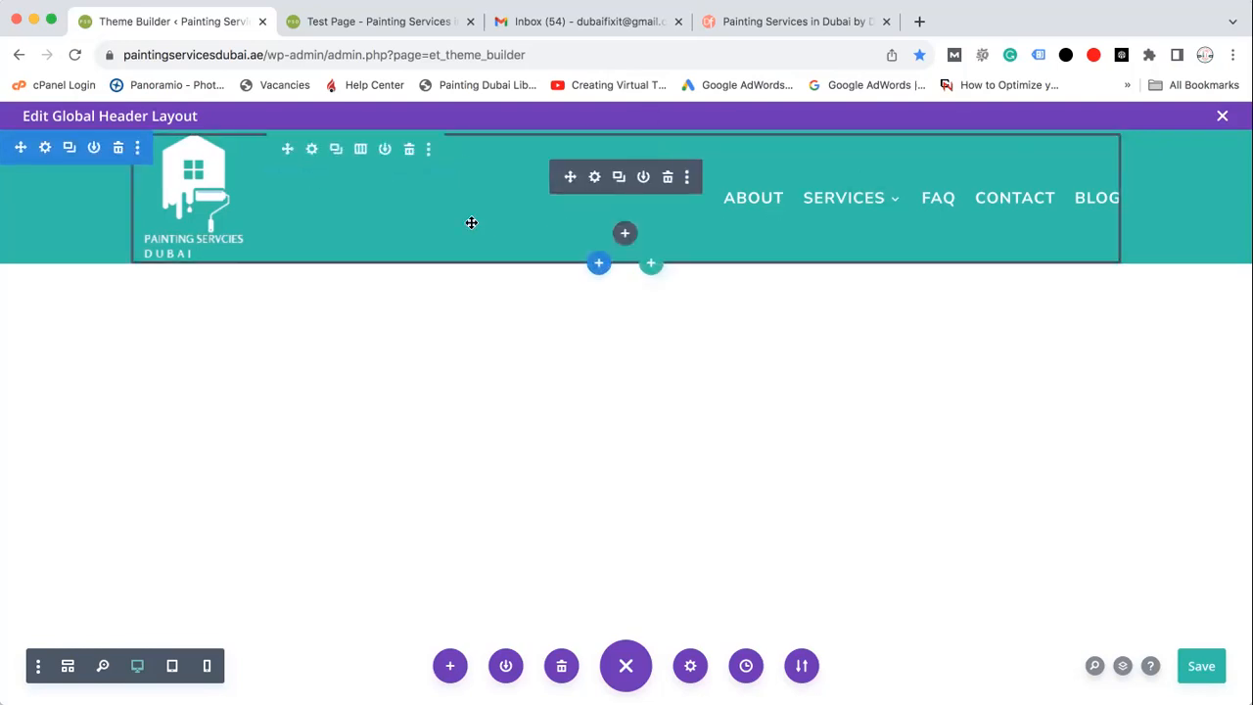
click(594, 176)
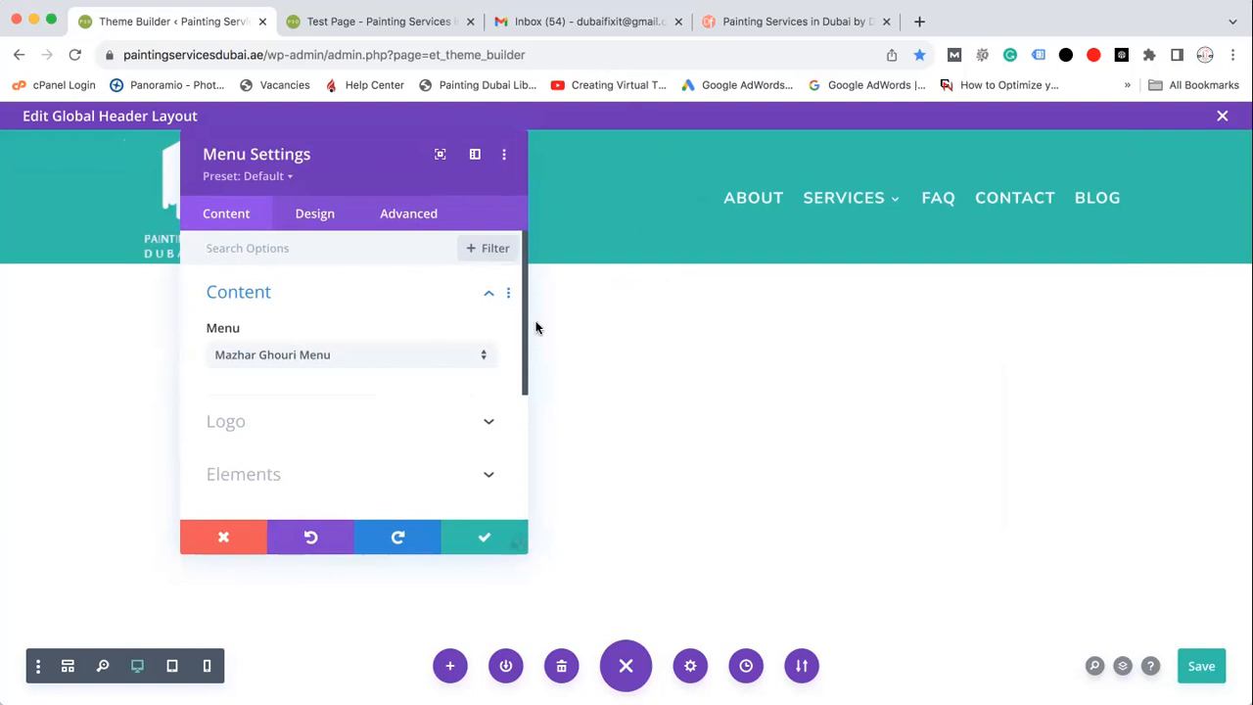
drag(525, 305, 525, 332)
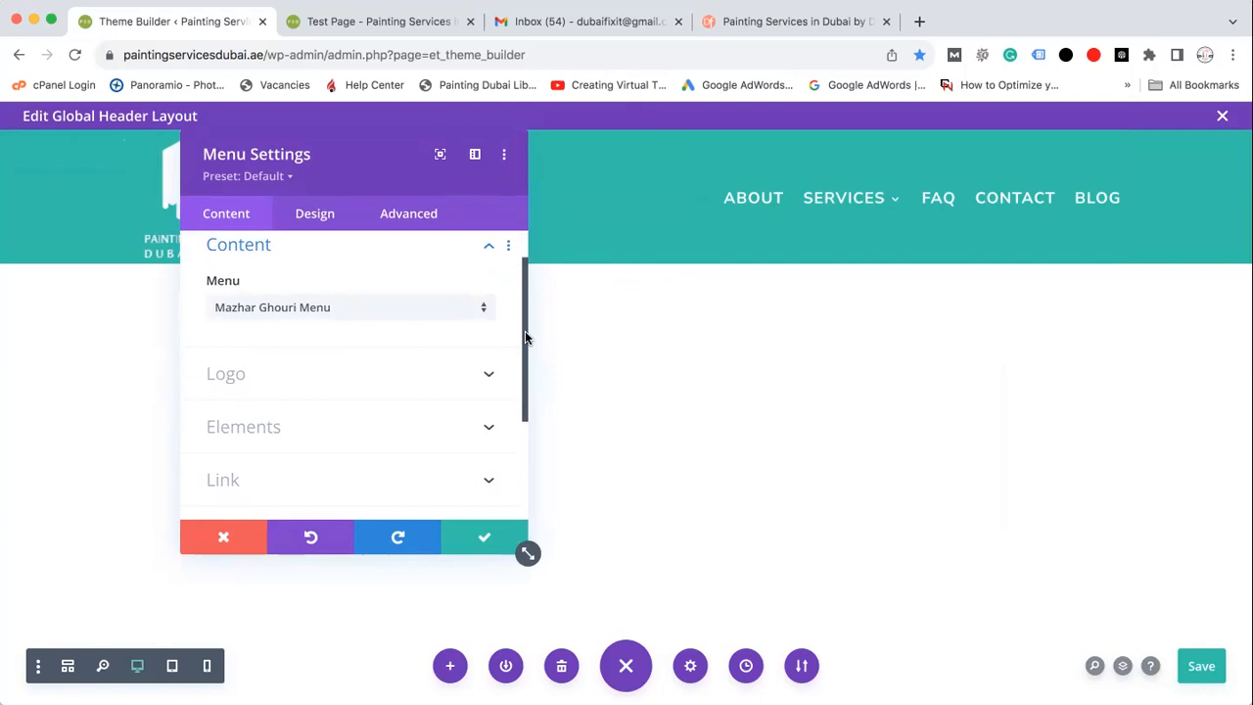
drag(525, 333, 519, 416)
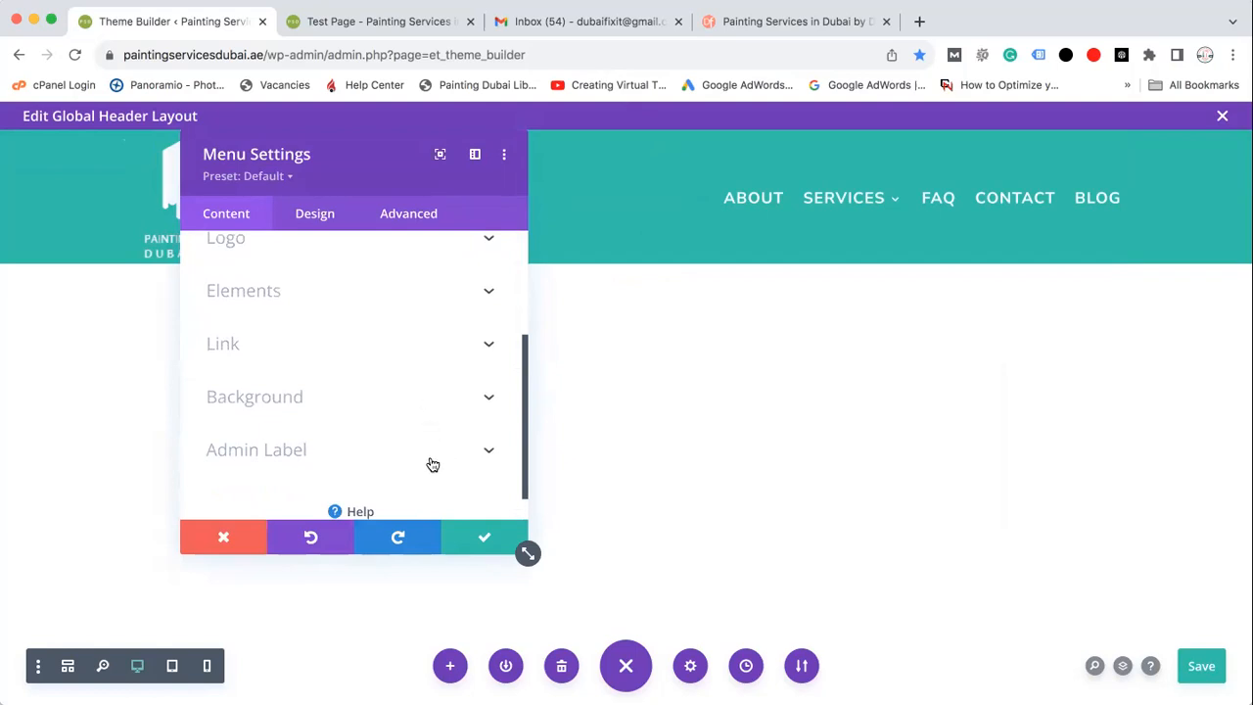
click(484, 536)
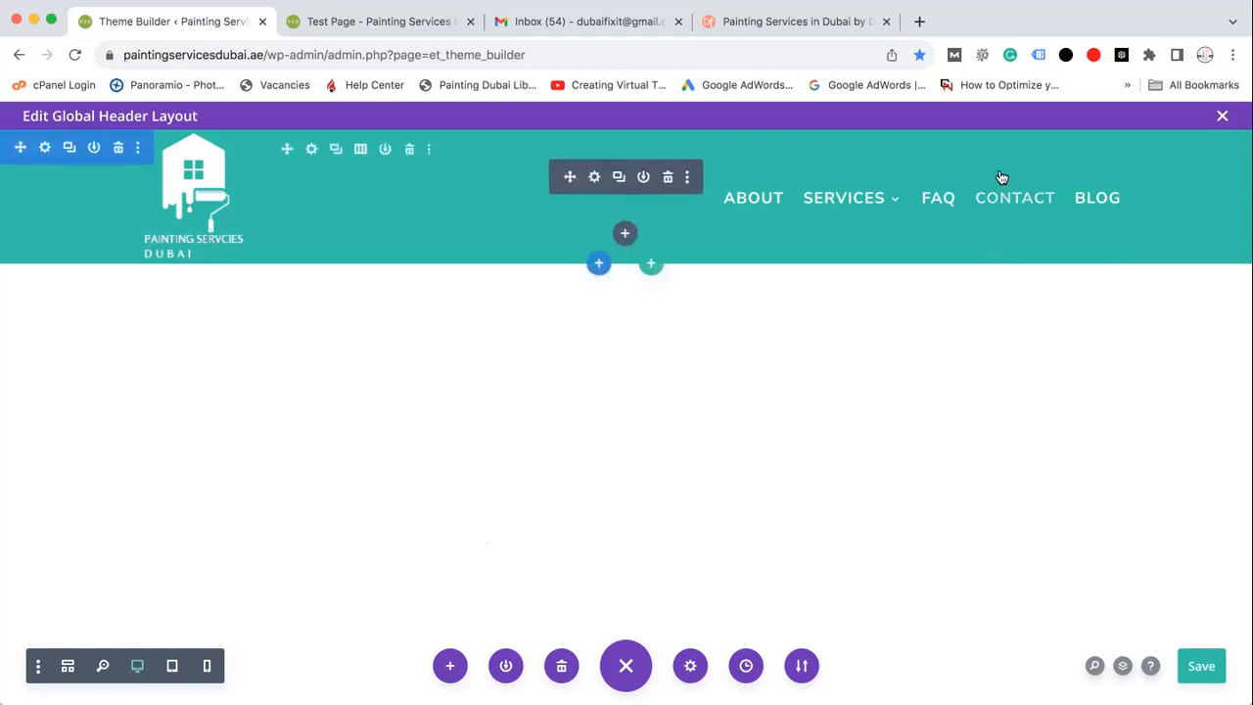
Step: Check which menus can be assigned to the header's Menu module, then close its settings without applying anything
click(594, 179)
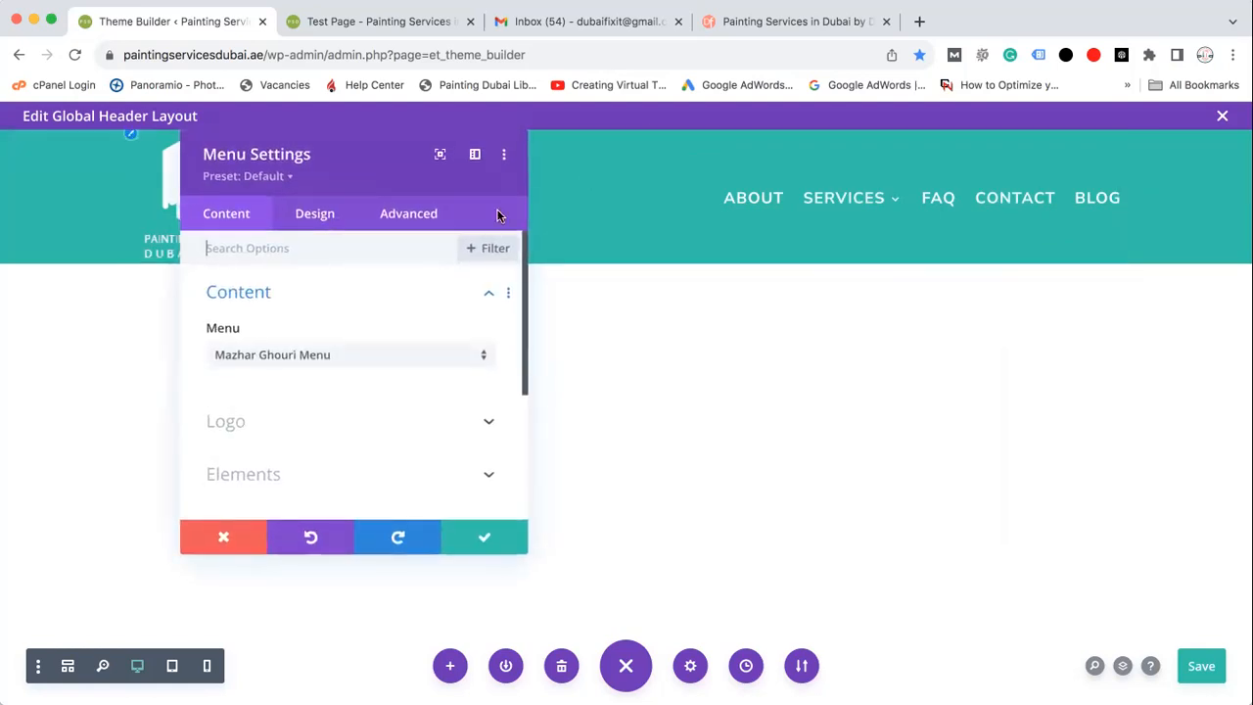
click(245, 359)
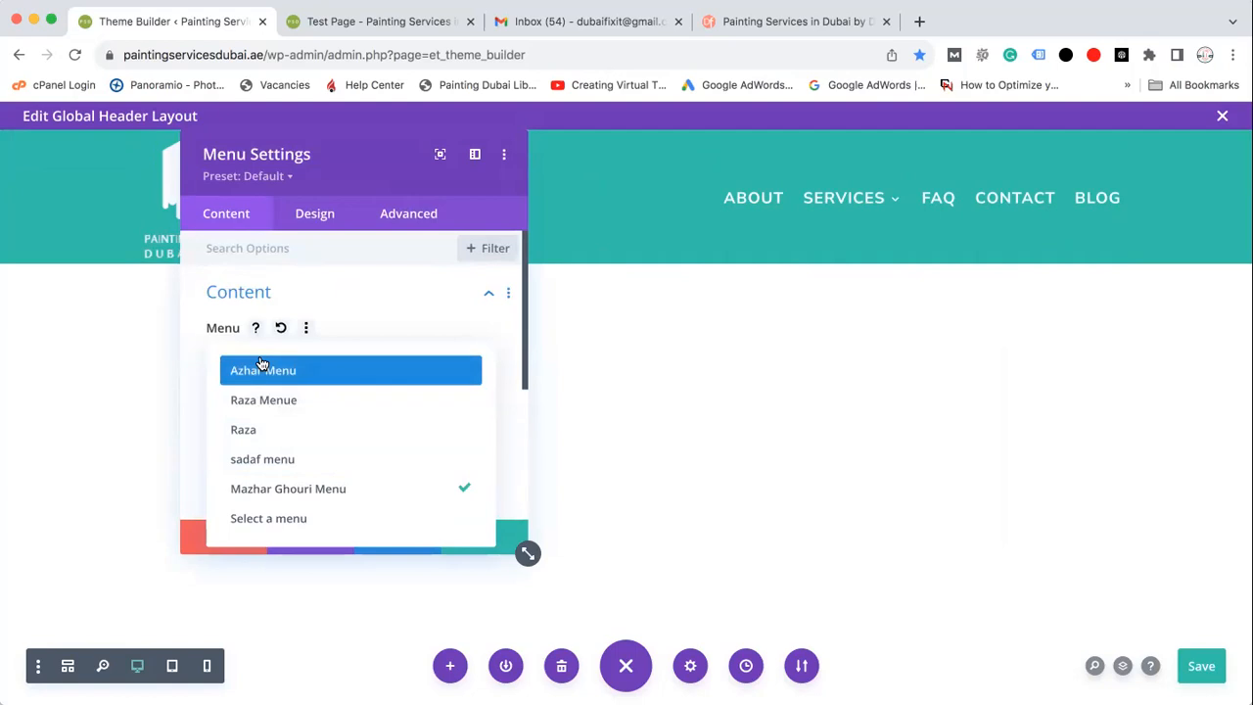
click(412, 305)
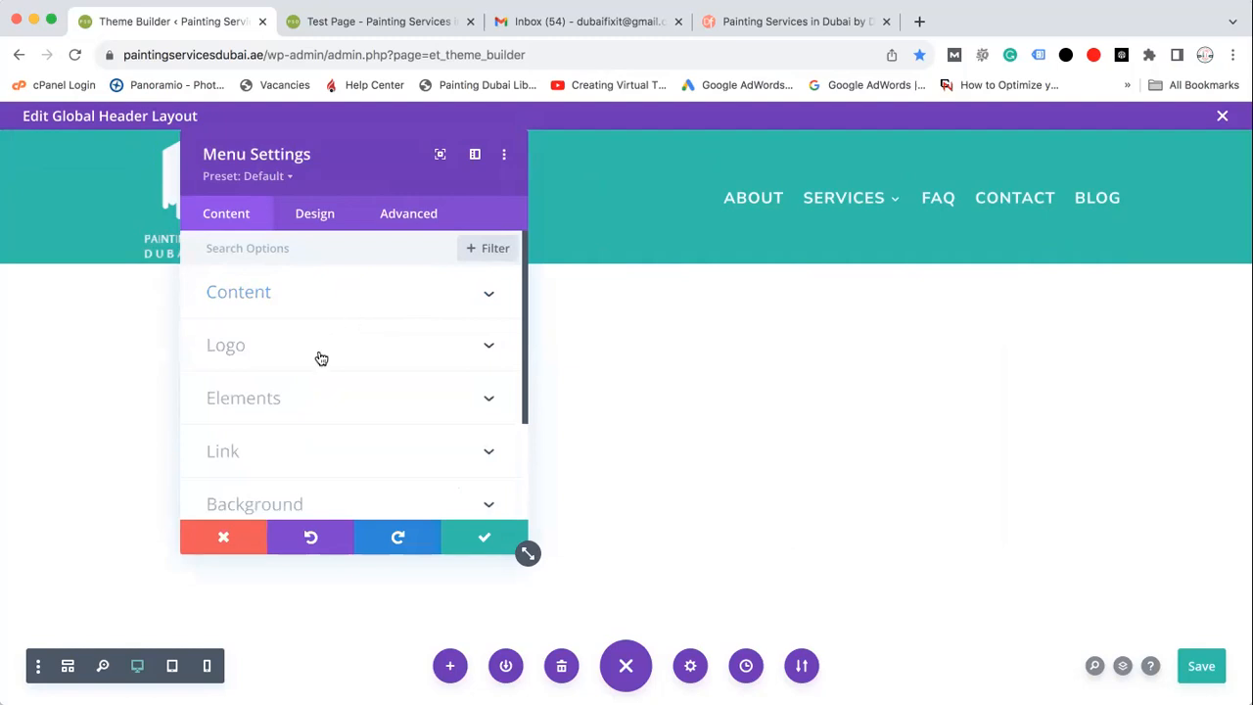
drag(525, 347, 514, 304)
mouse_move(895, 202)
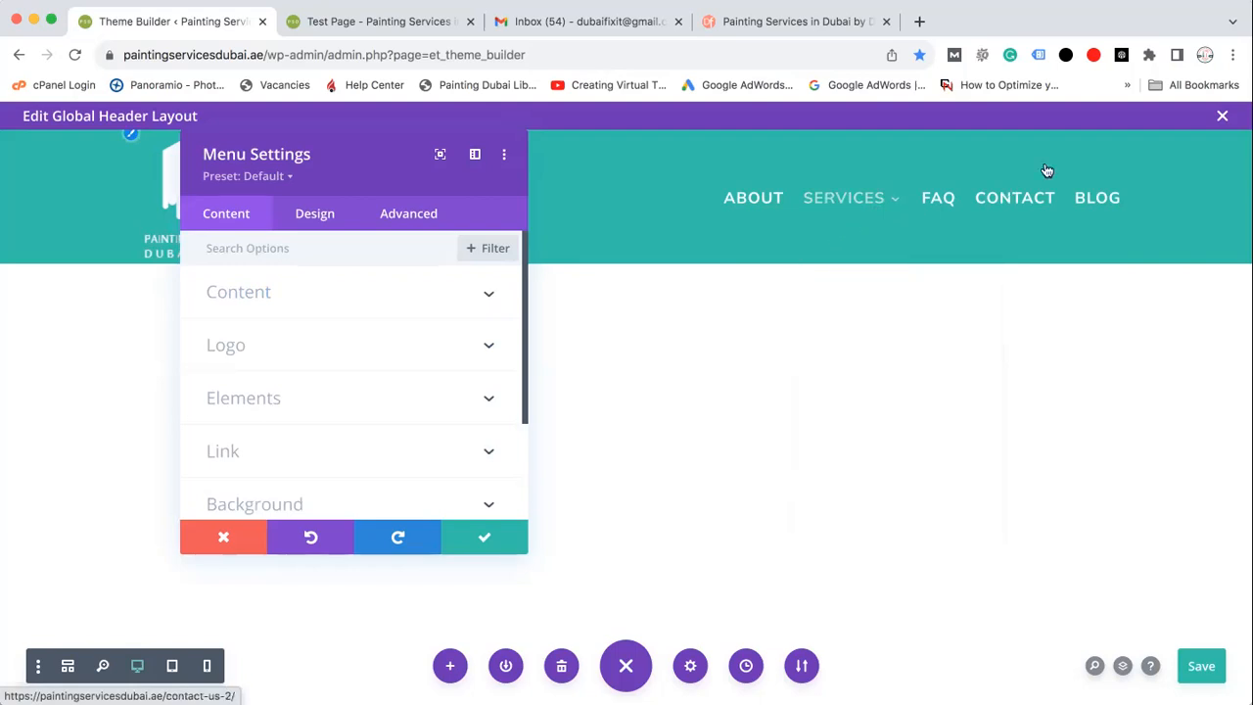
click(246, 550)
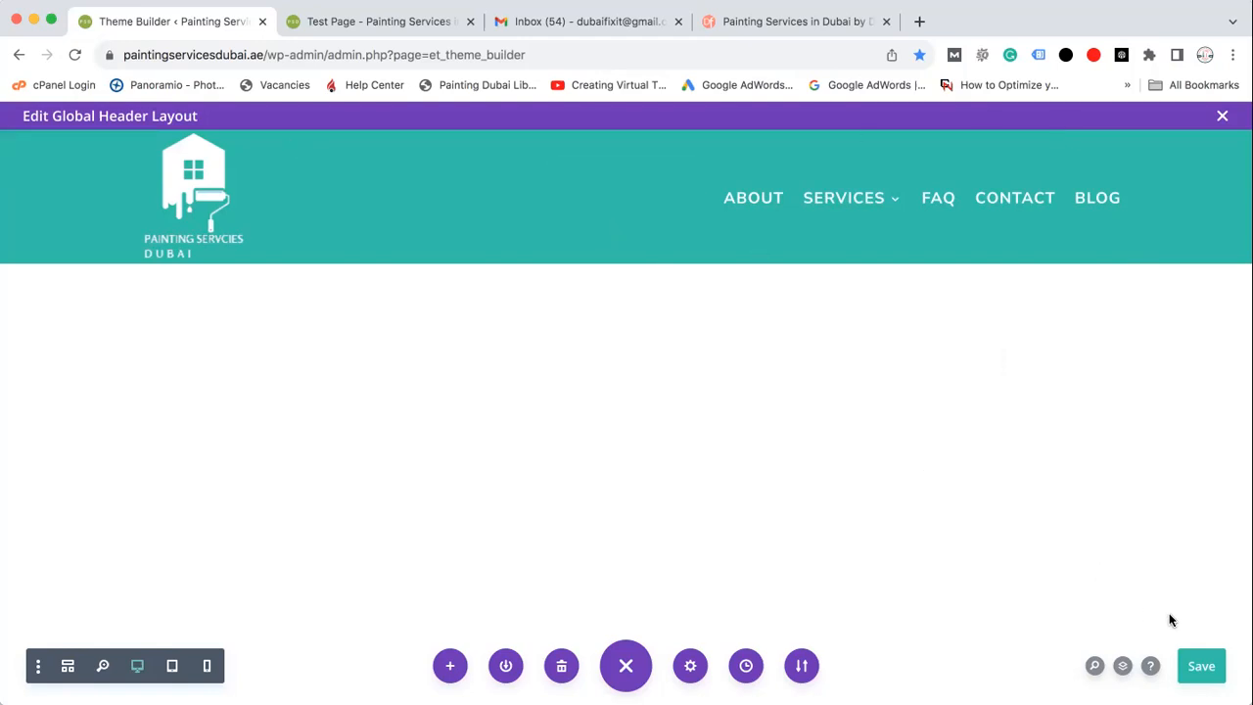
Step: Save the Global Header layout again and exit to the Theme Builder, saving the changes there too
click(1198, 668)
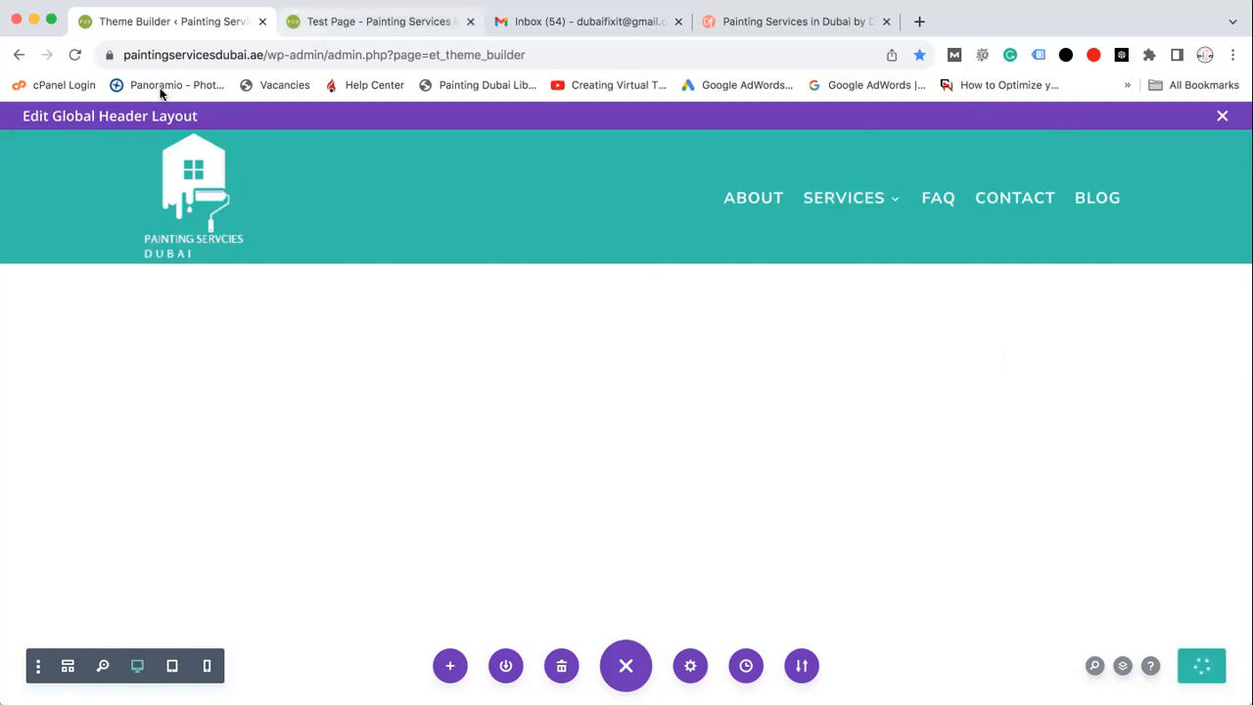
click(1222, 117)
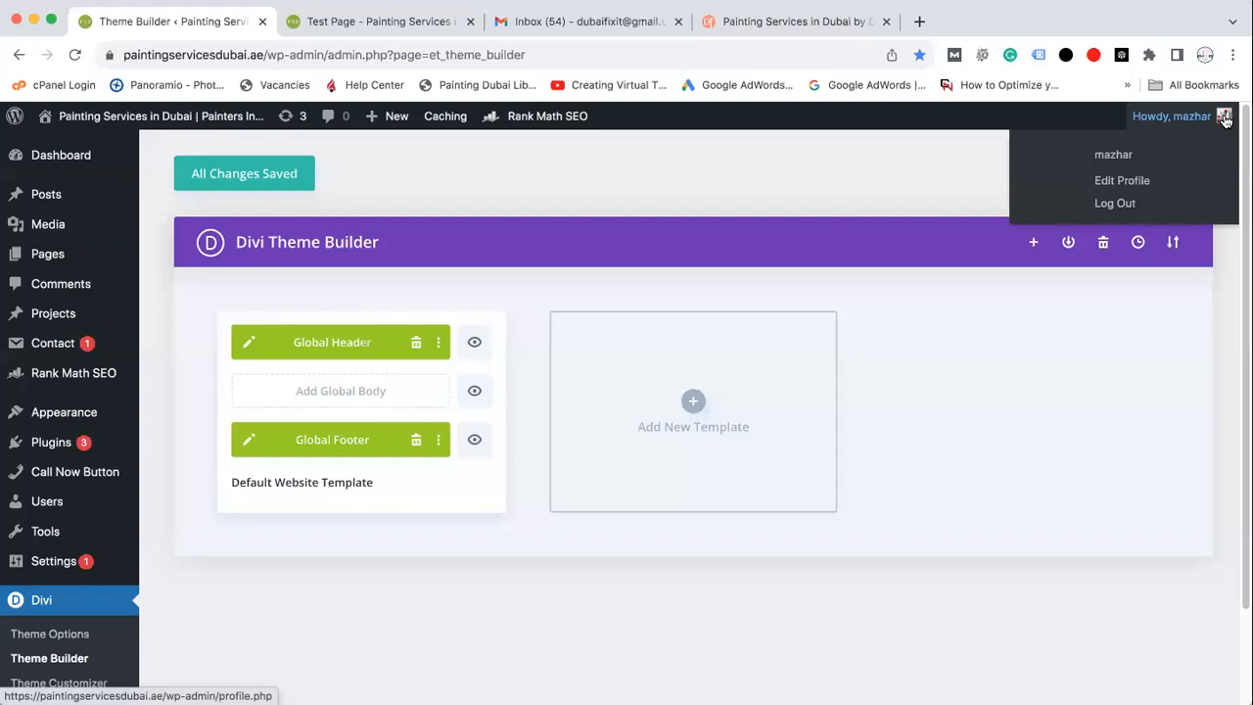
click(274, 189)
Step: Open the WordPress Menus page under Appearance to view the structure of the site's navigation menu
mouse_move(71, 225)
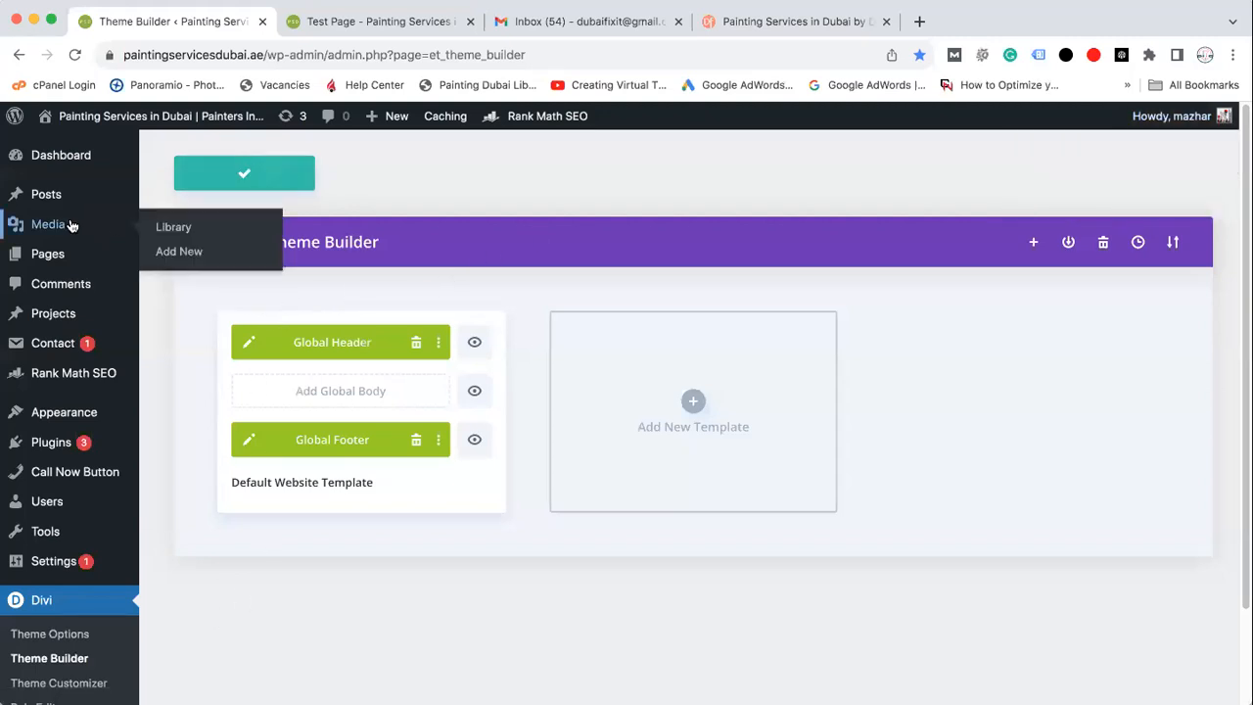
mouse_move(84, 532)
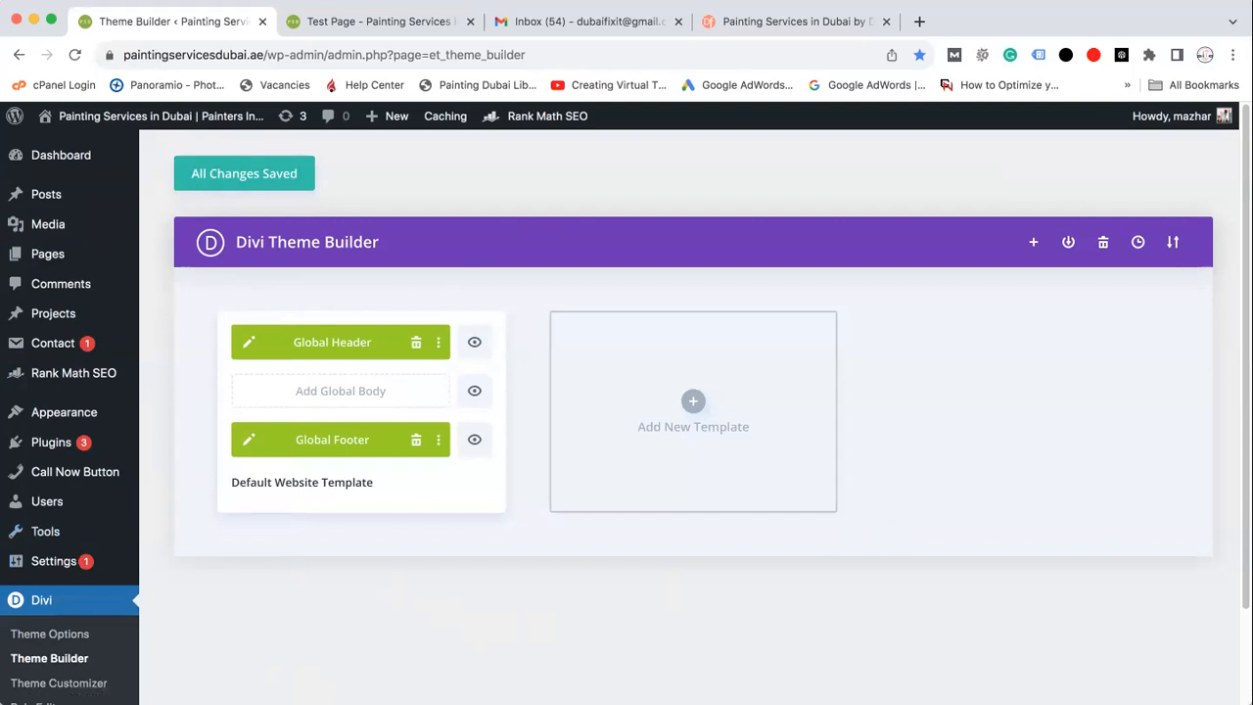
scroll(1241, 389, down, 1)
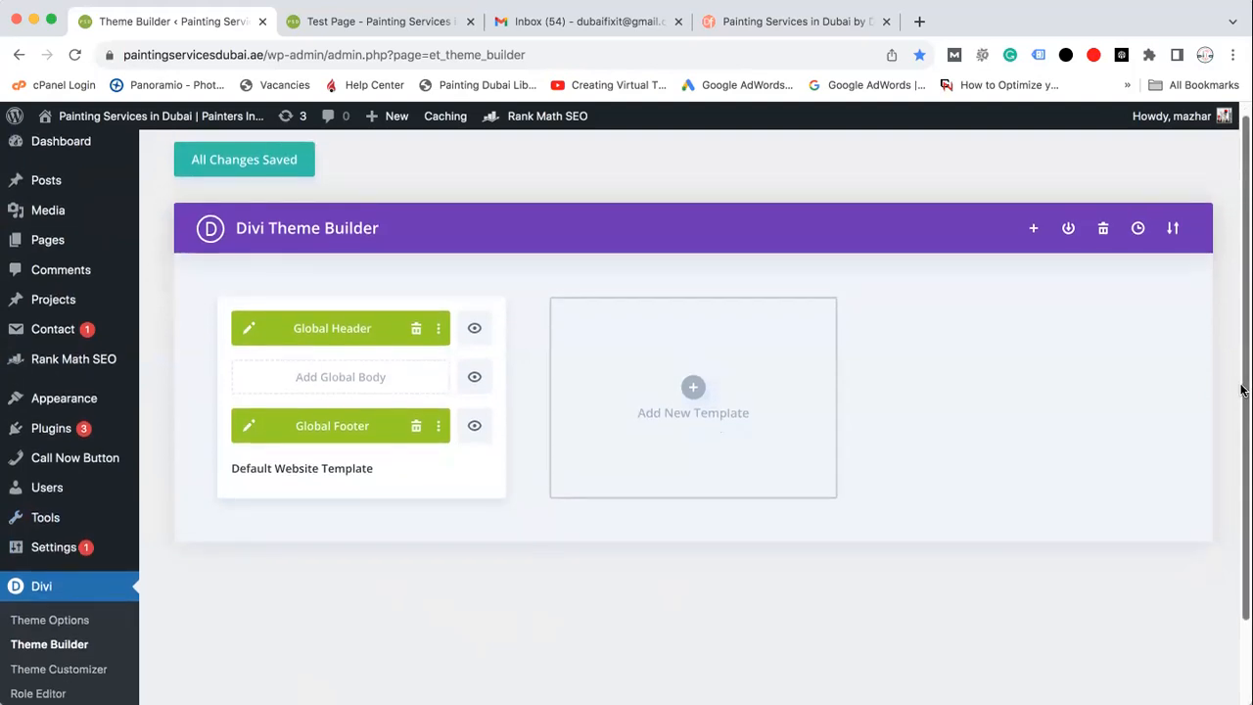
mouse_move(106, 401)
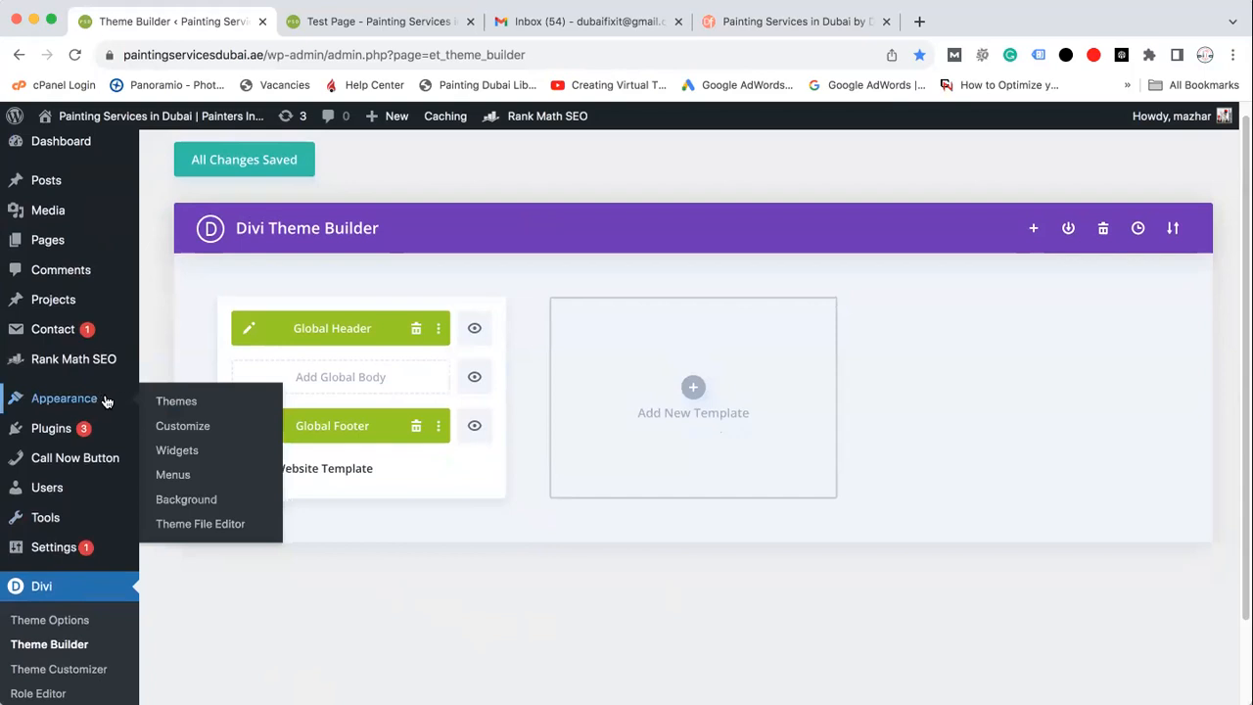
click(182, 477)
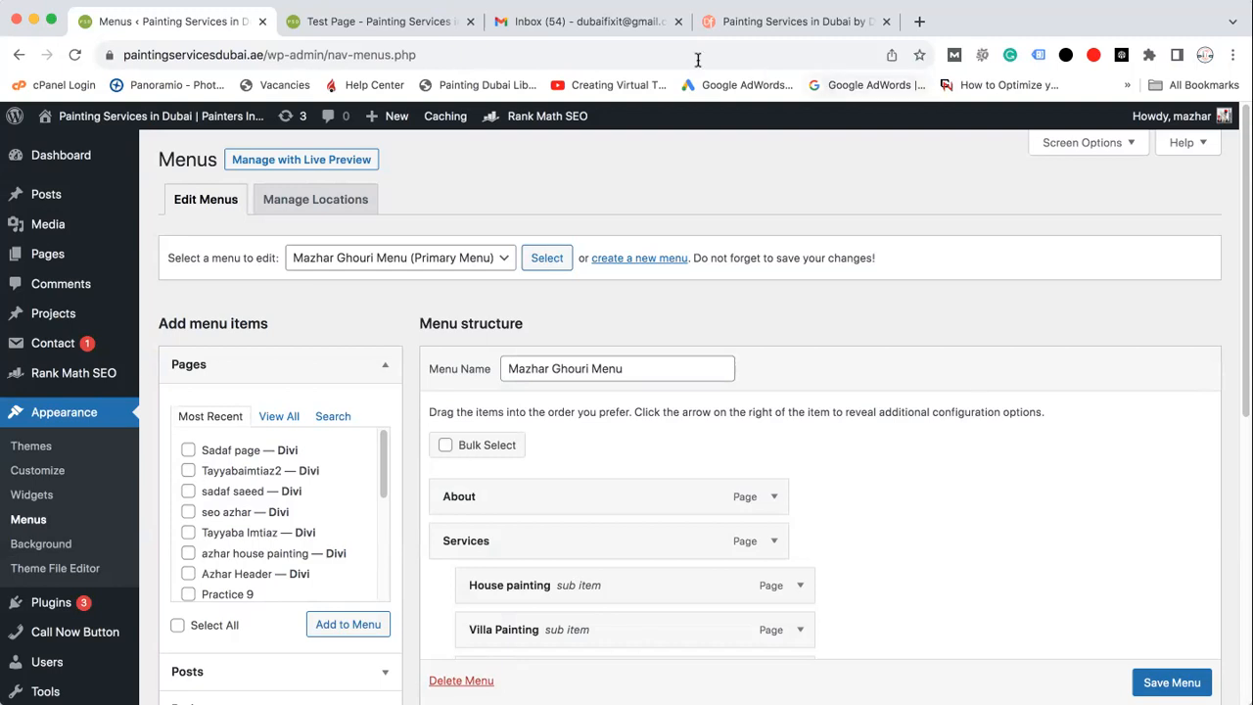
Step: Reload the live Test Page to load the saved header and check the Services submenu in its navigation
click(377, 20)
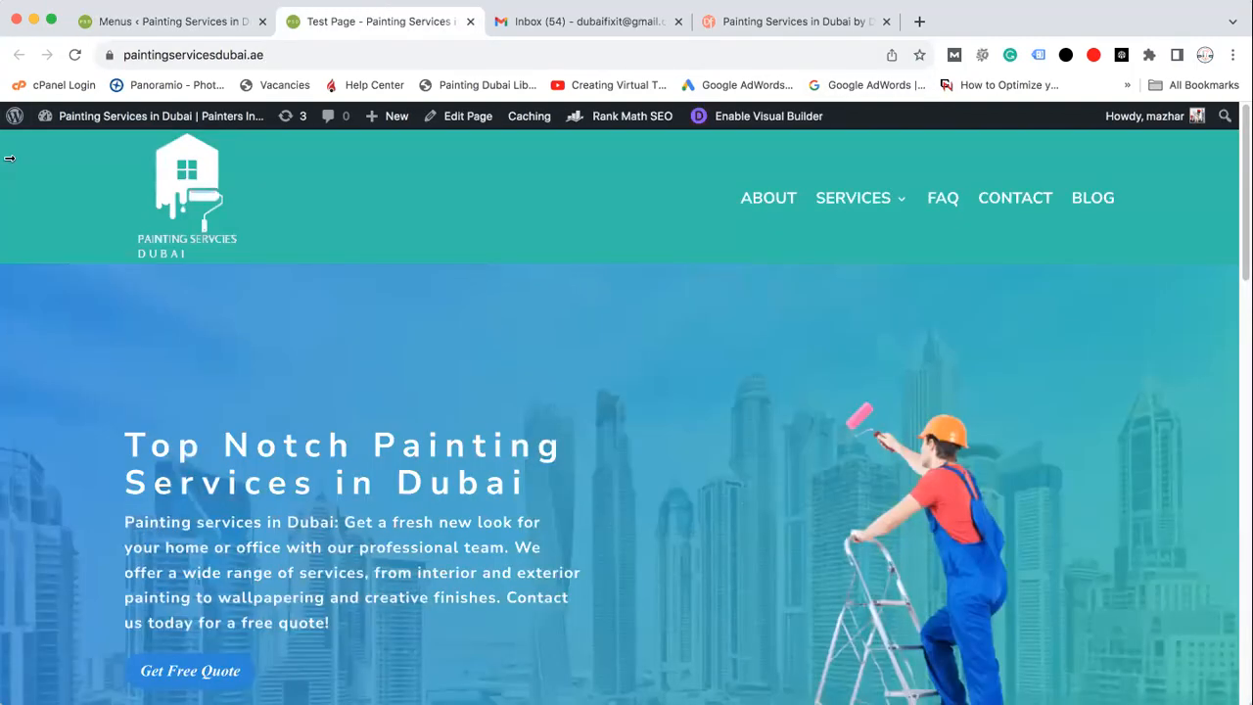
click(74, 56)
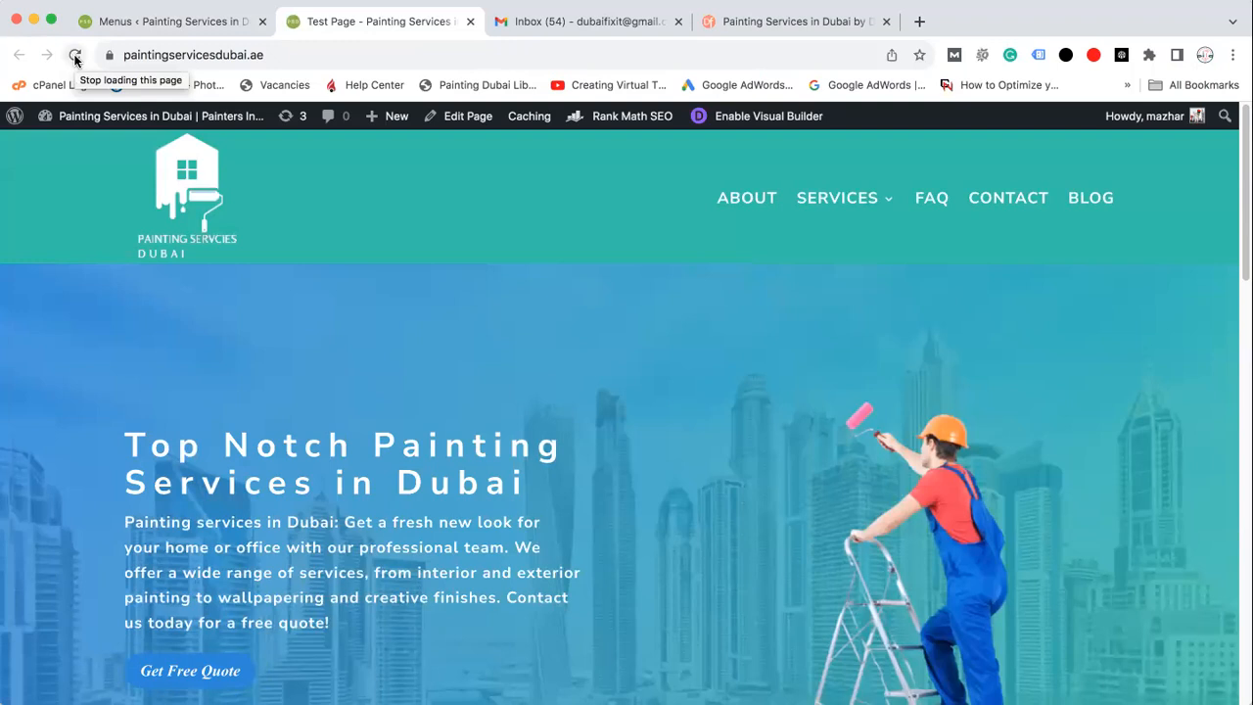
mouse_move(880, 221)
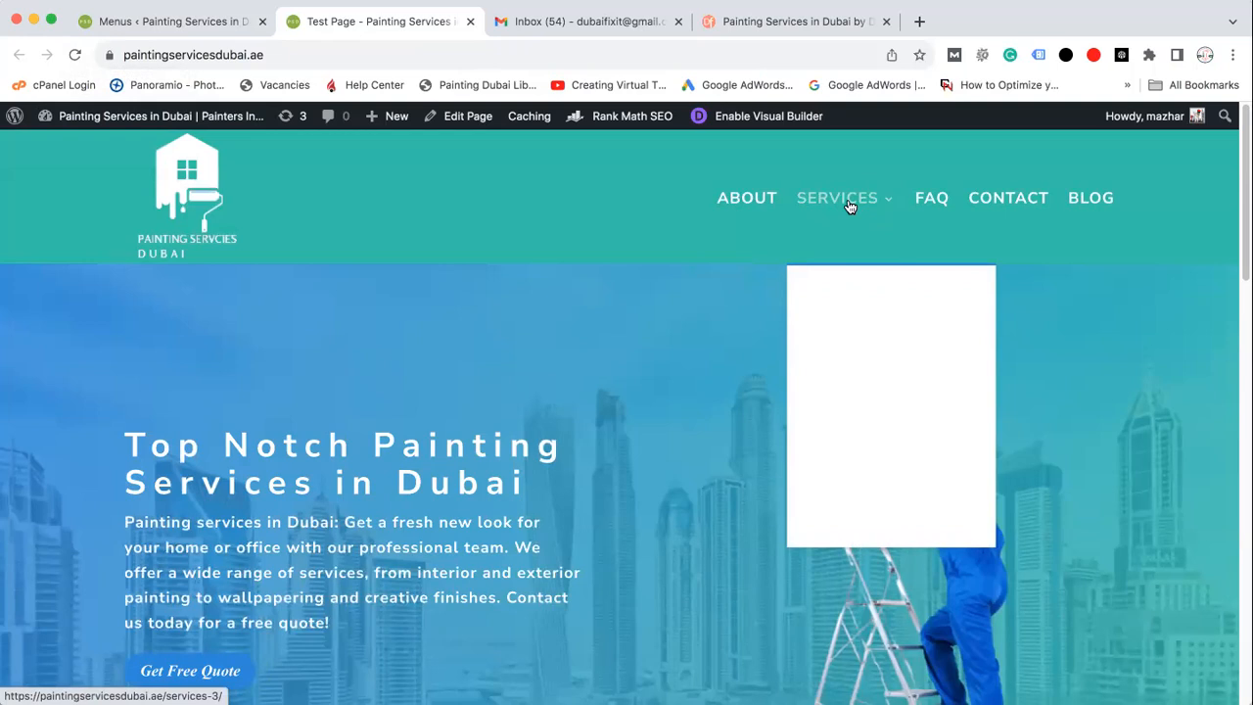
Step: Return to the WordPress Menus page and review the primary menu's items, sub items and display location settings
click(146, 20)
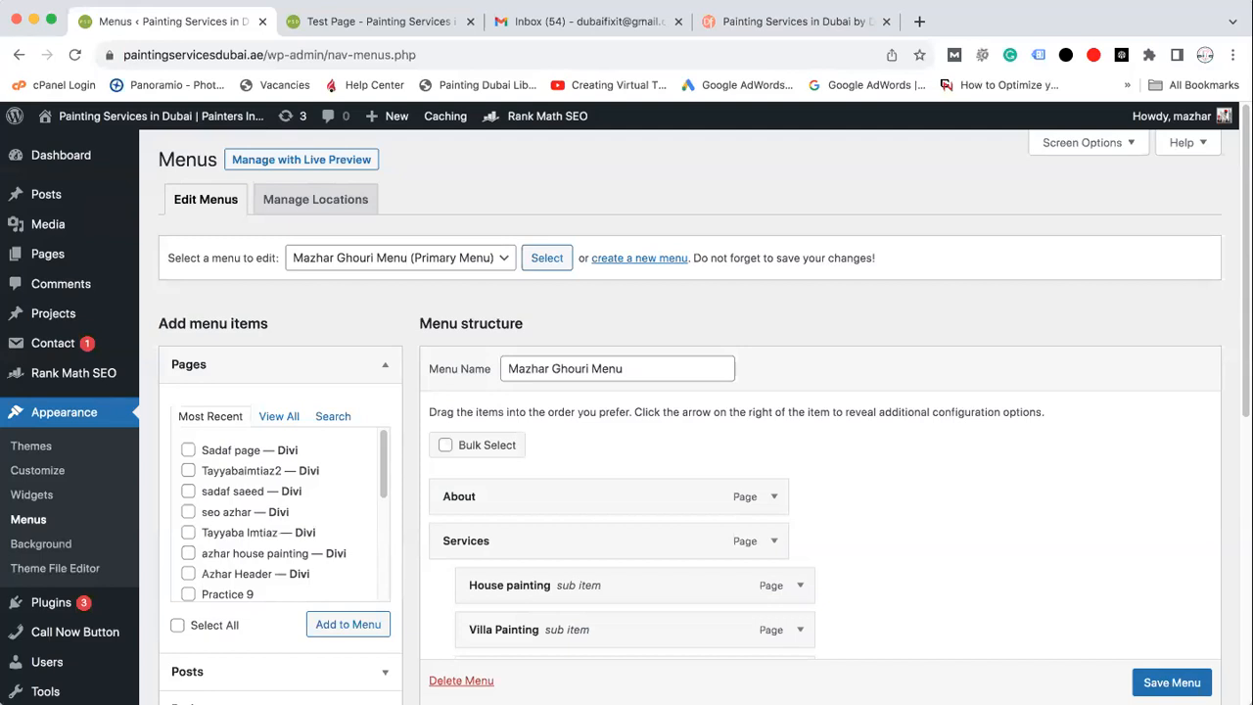
scroll(1241, 338, down, 5)
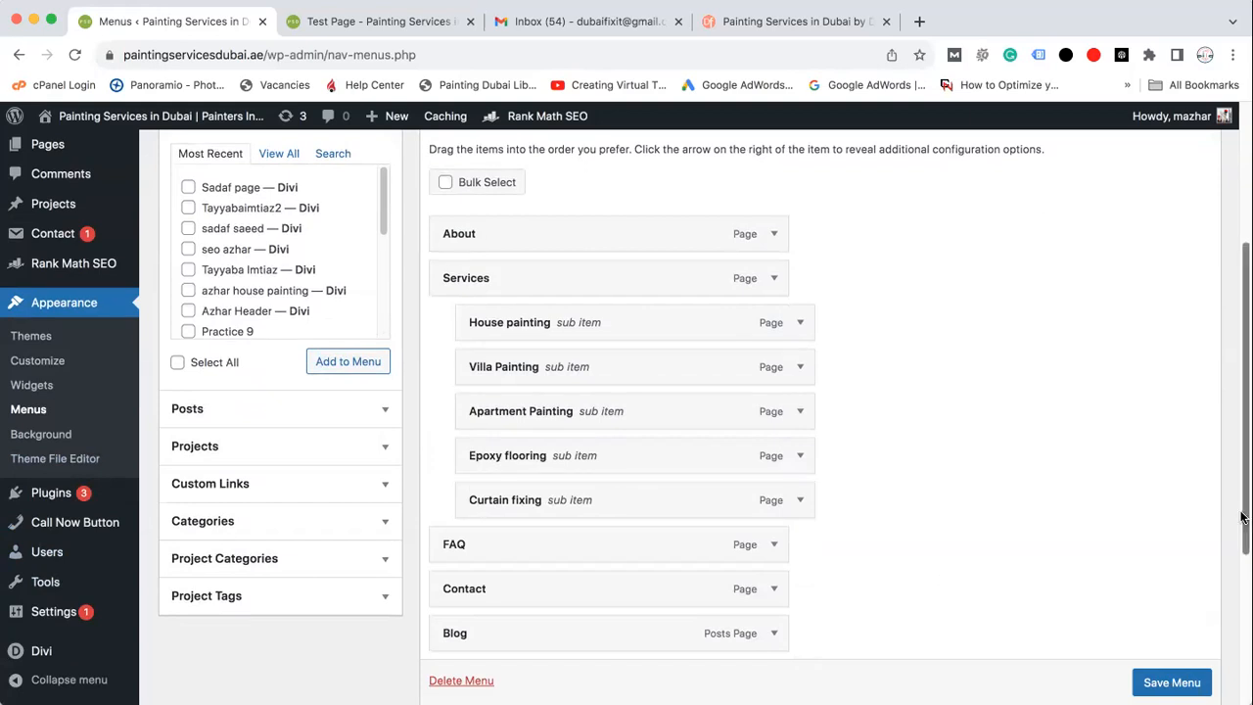
drag(1245, 518, 1246, 393)
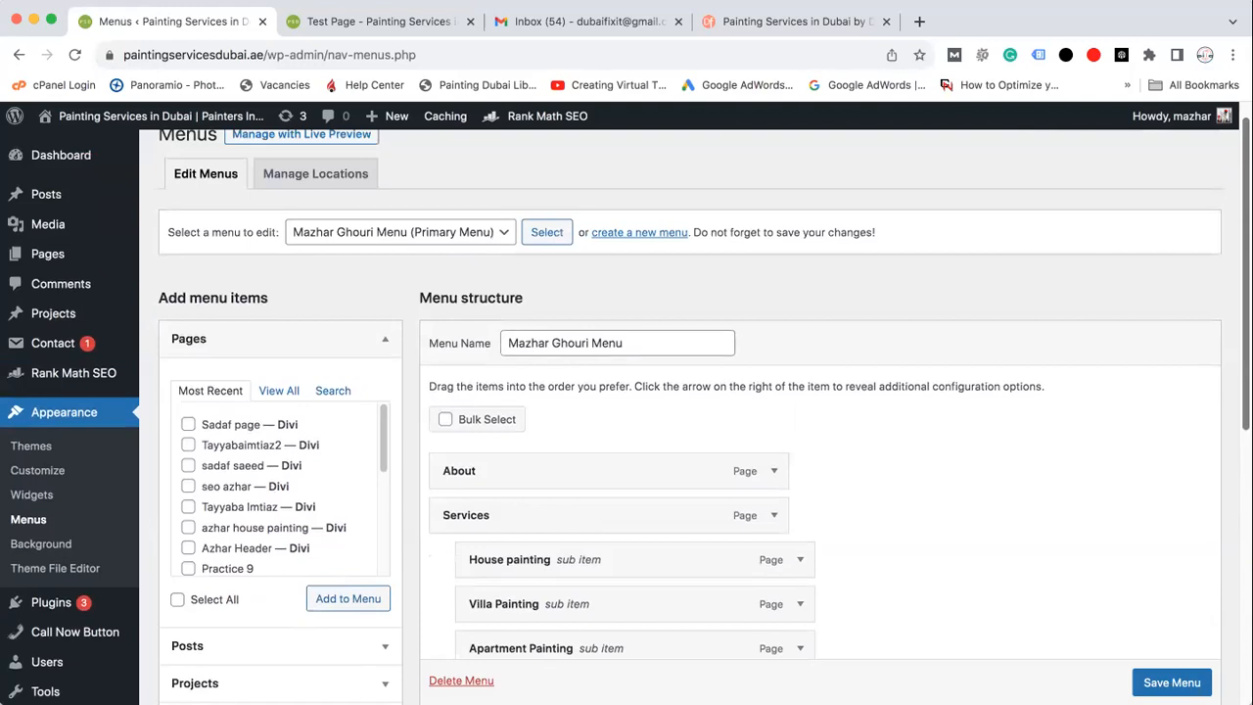
drag(1243, 406, 1241, 643)
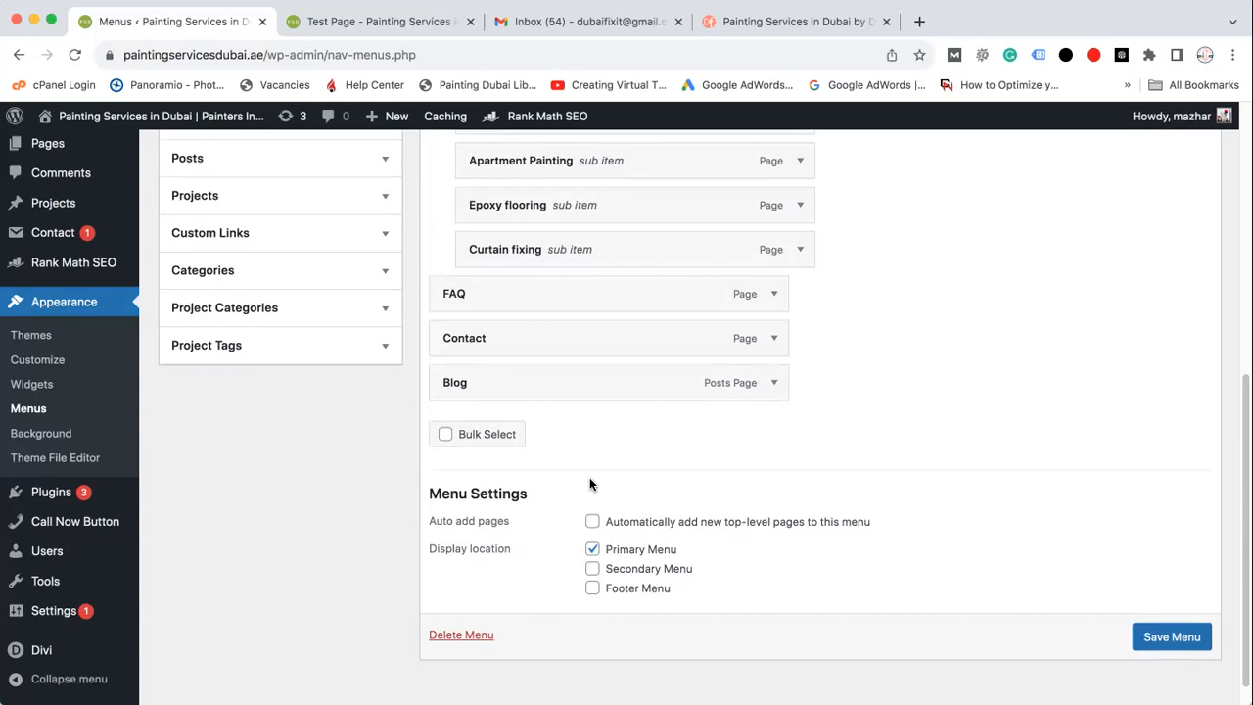
Step: Go back to the live Test Page and inspect the header's Services dropdown again
click(376, 22)
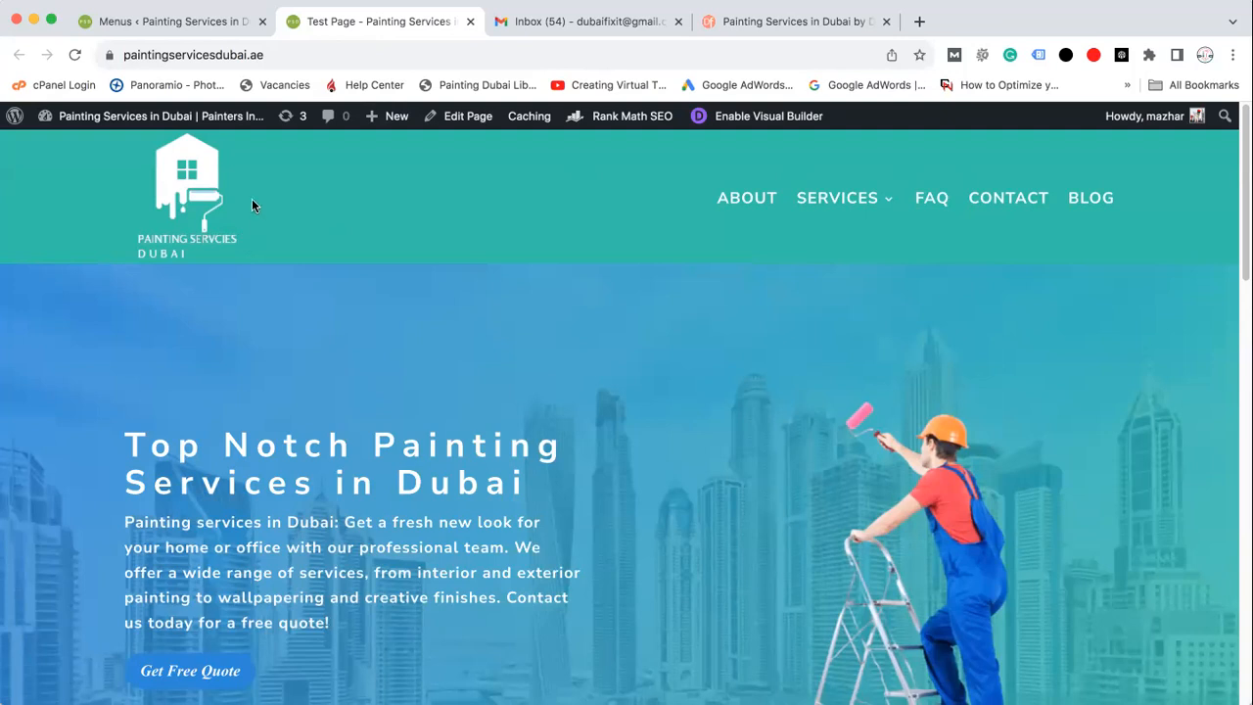
click(819, 58)
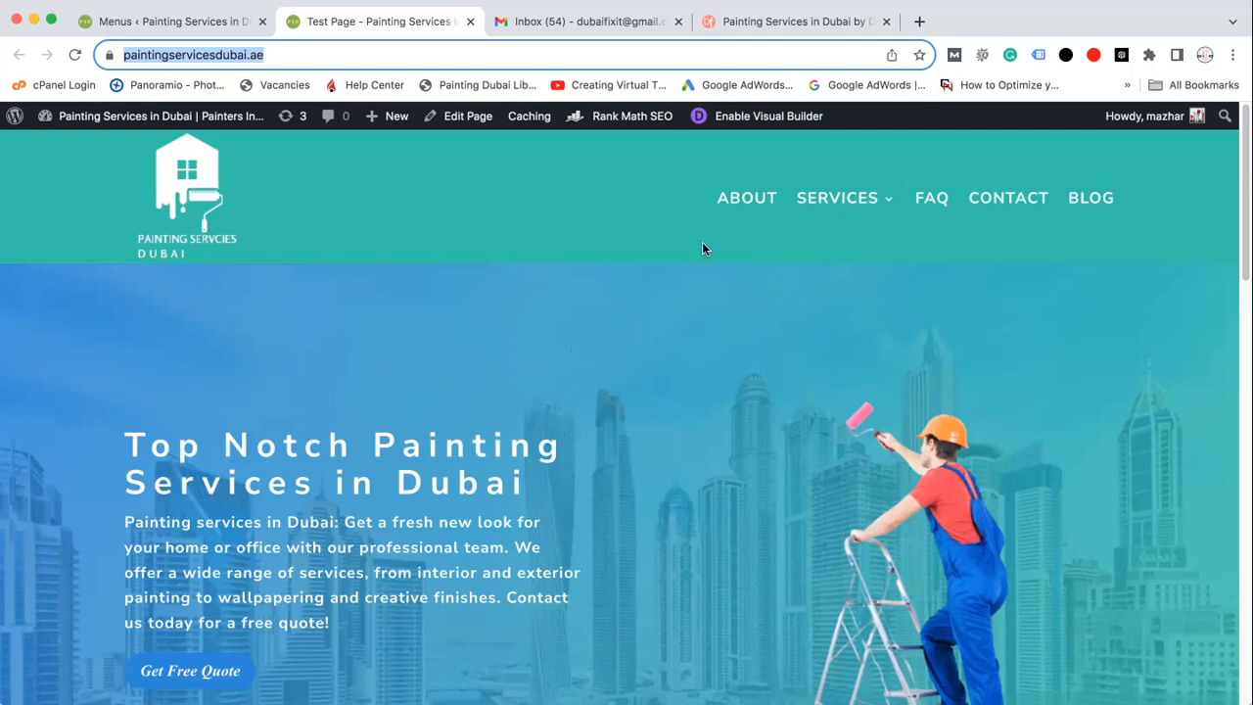
mouse_move(838, 218)
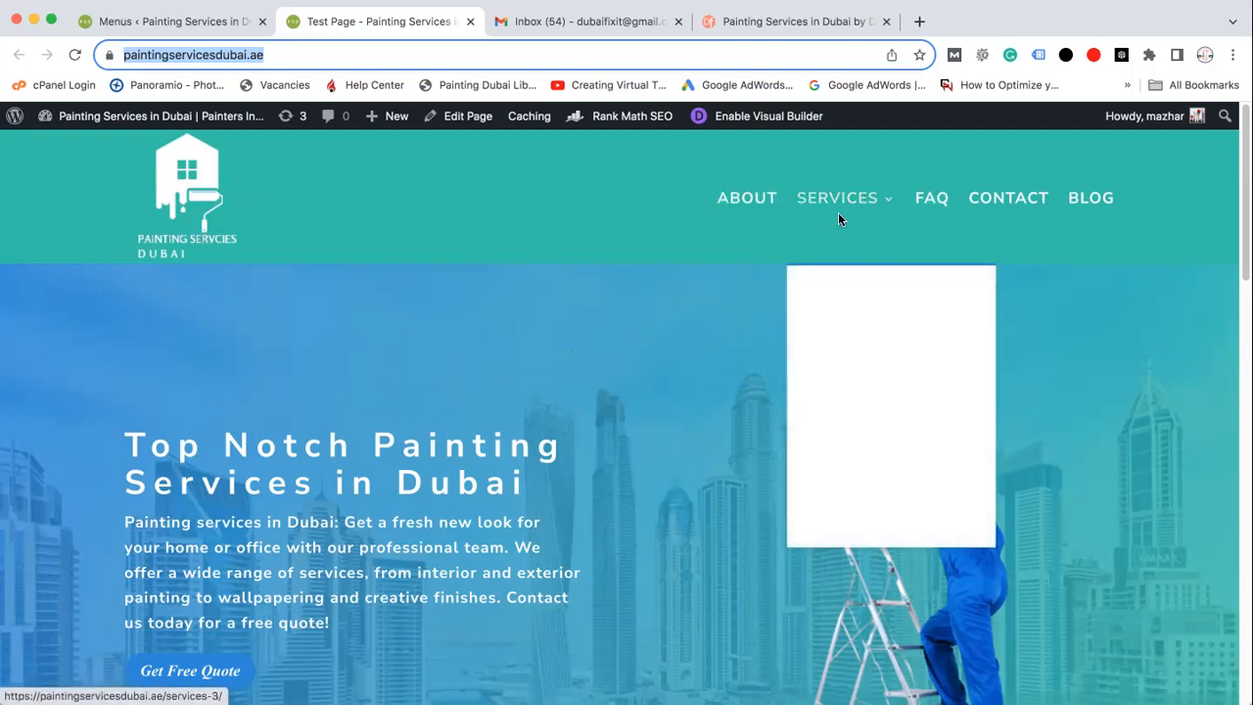